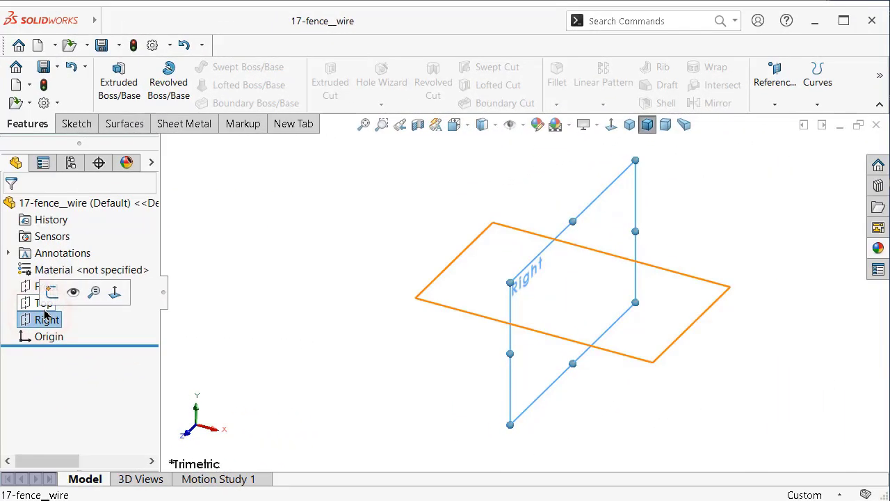
Step: Start a sketch on the Front plane and draw a horizontal line from the origin
click(311, 235)
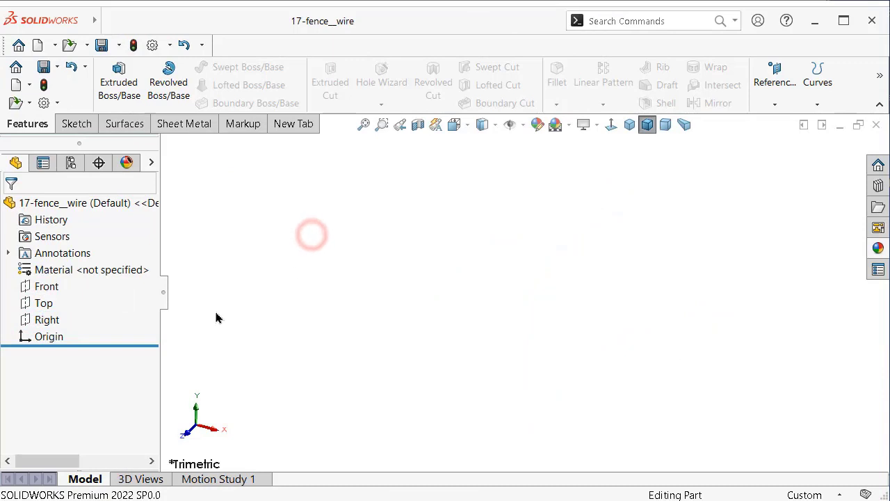
click(53, 286)
click(68, 265)
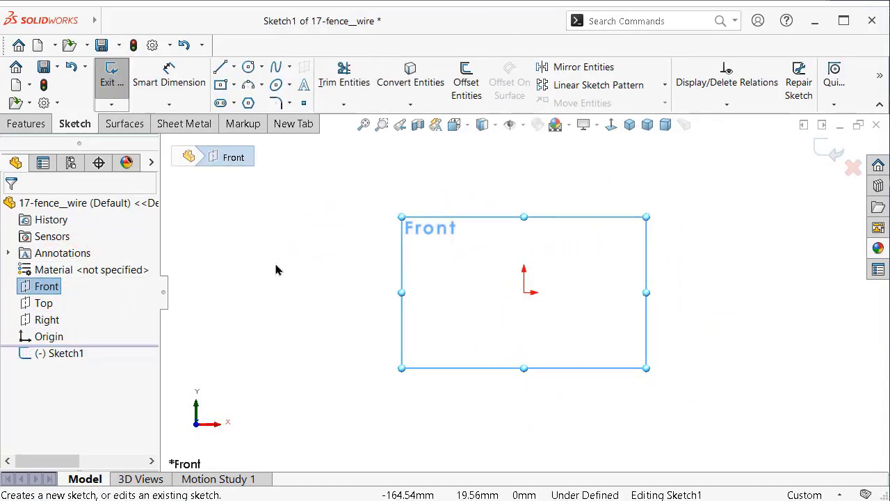
key(s)
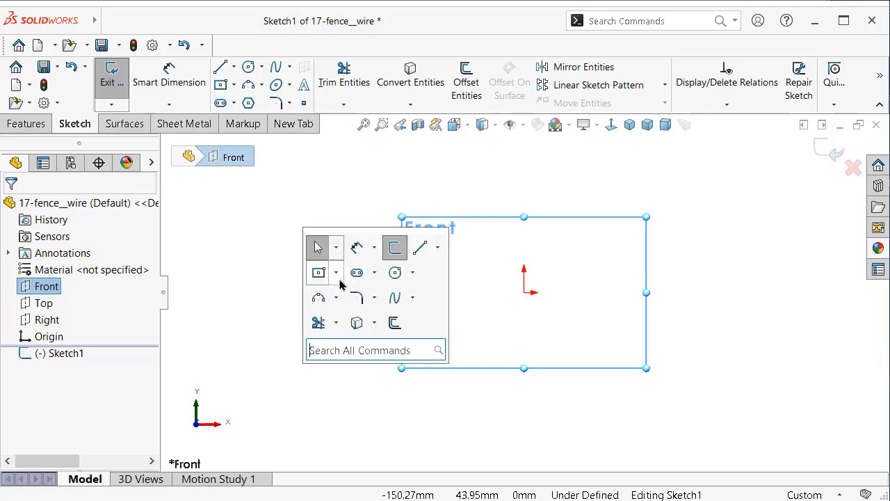
click(418, 251)
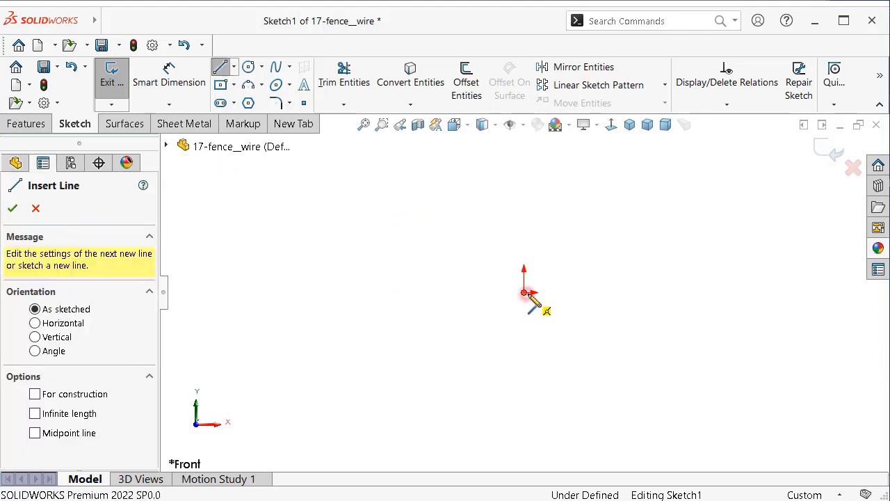
click(735, 292)
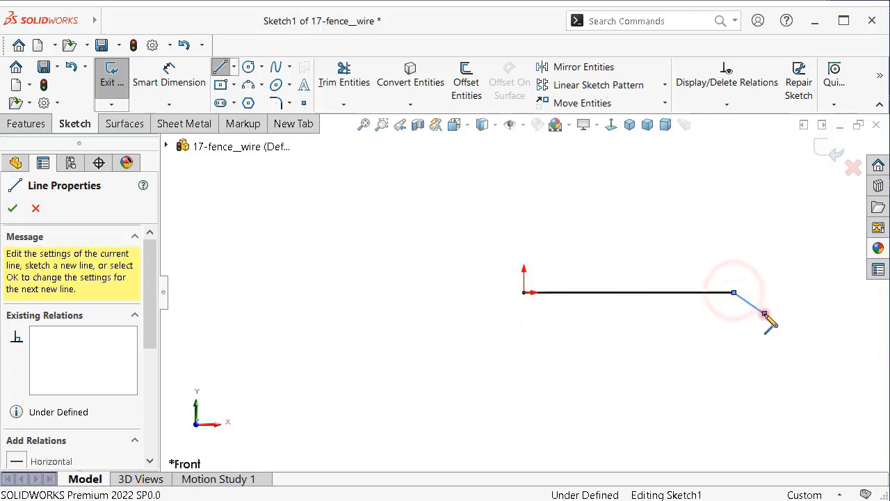
Step: Dimension the line to 200 mm and exit Sketch1
key(s)
click(833, 356)
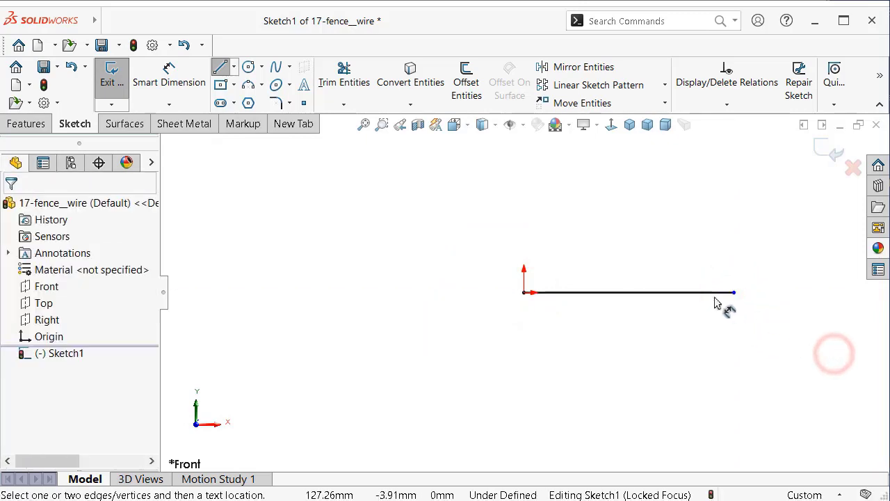
click(723, 293)
click(768, 338)
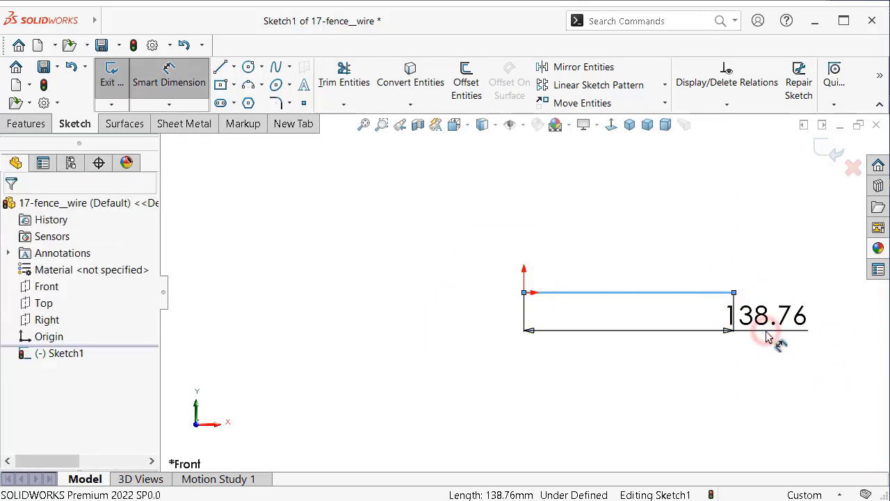
text(200)
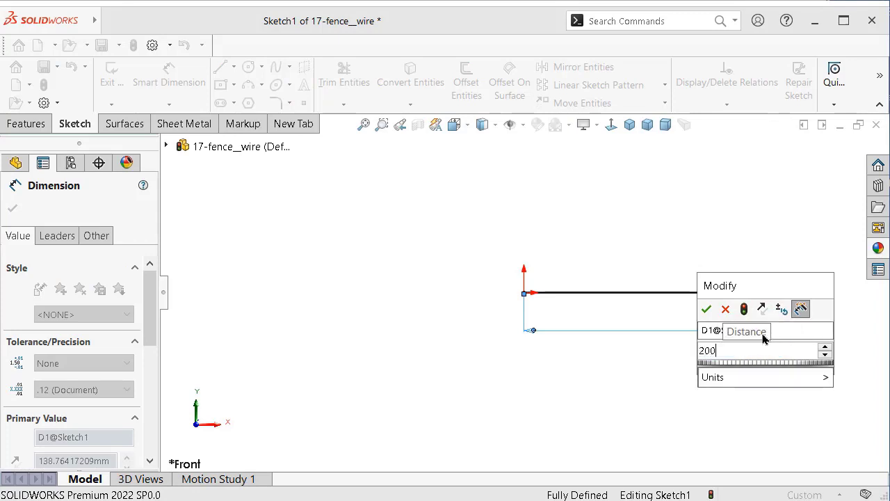
key(Return)
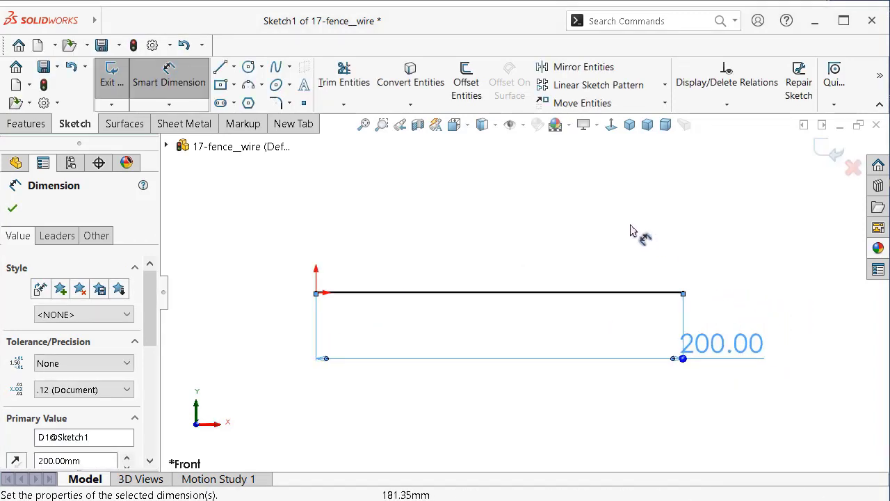
click(821, 150)
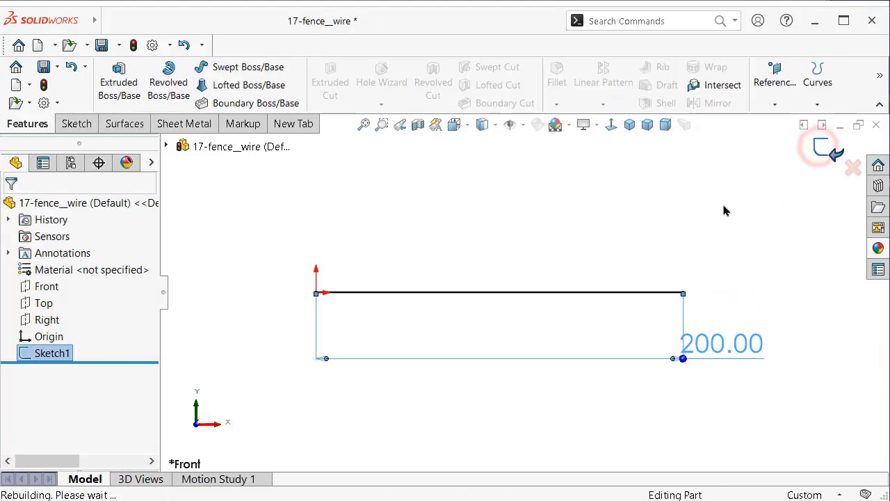
click(286, 288)
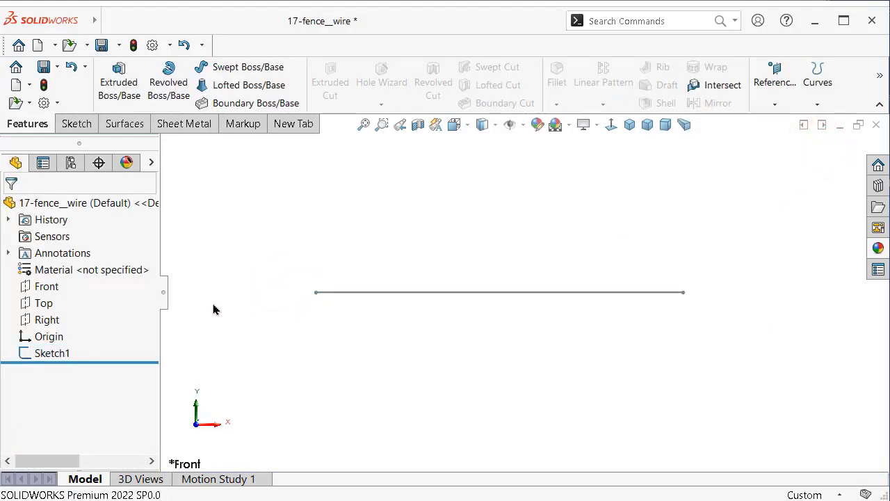
Step: Start a sketch on the Right plane, view it Normal To, and draw a midpoint line through the origin
click(40, 317)
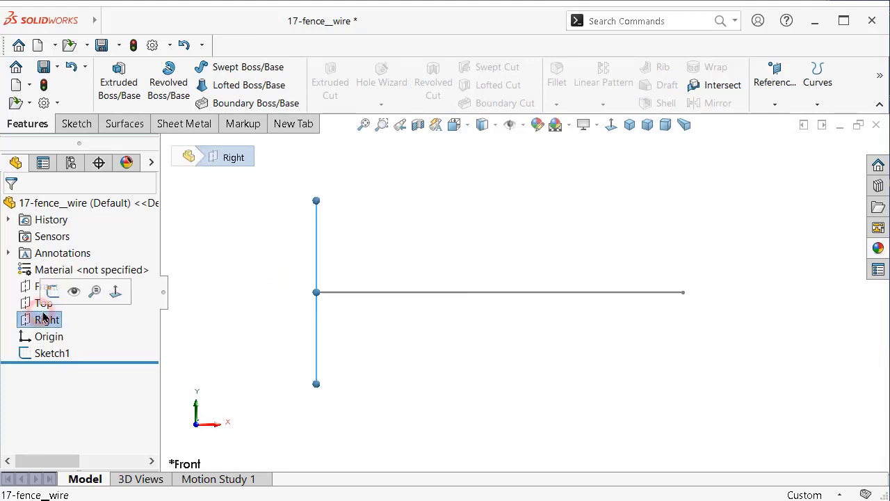
click(56, 293)
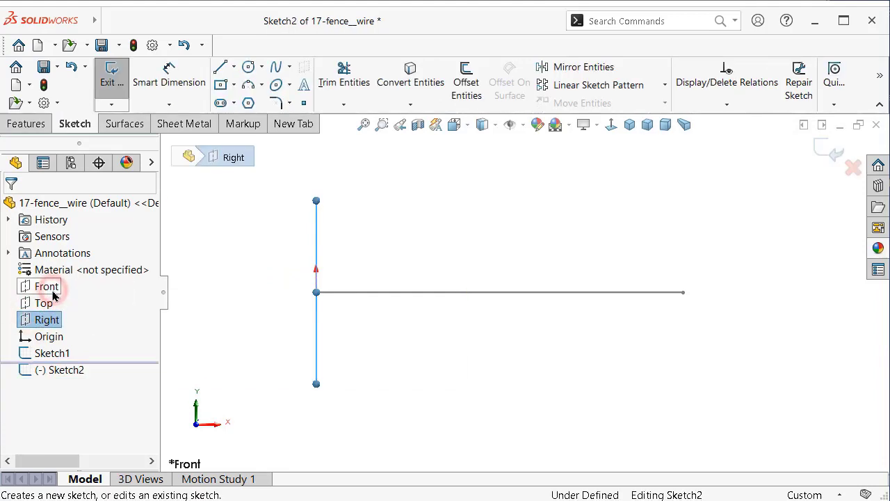
click(609, 125)
scroll(541, 279, down, 3)
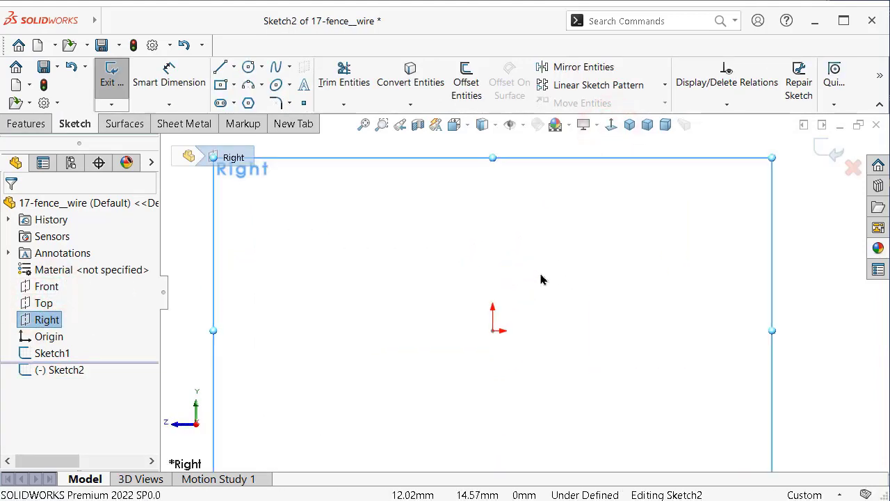
key(s)
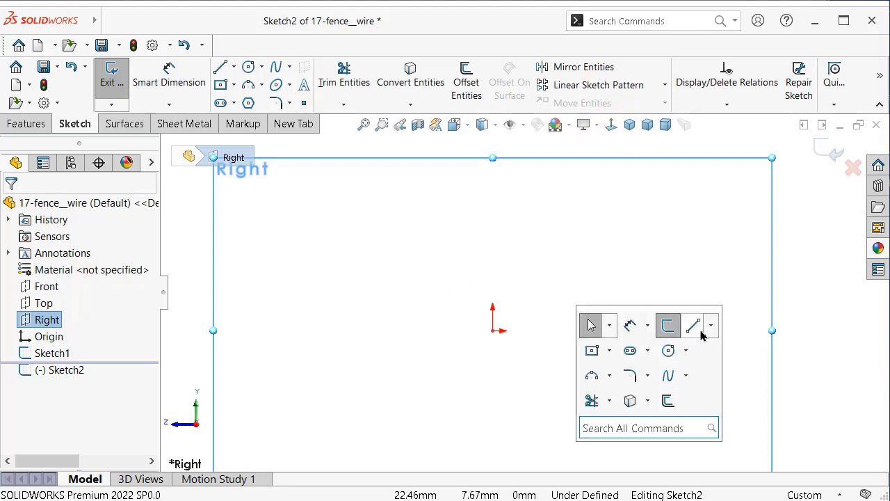
click(710, 325)
click(709, 382)
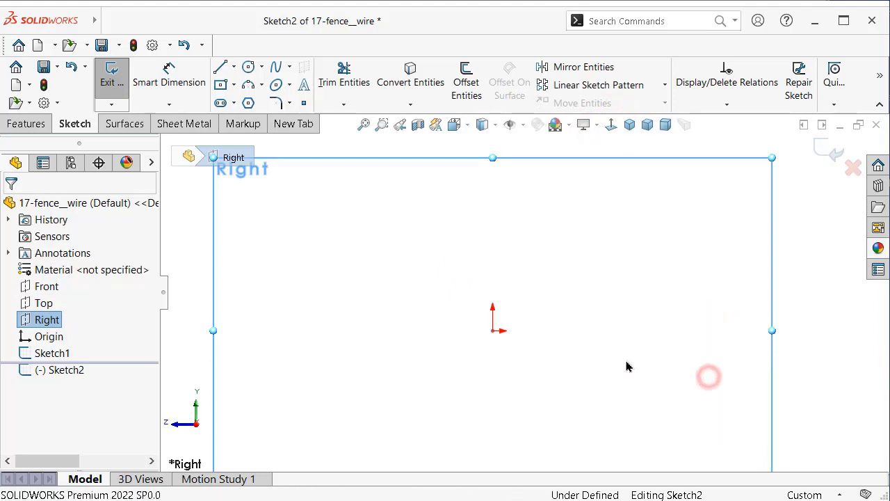
click(493, 331)
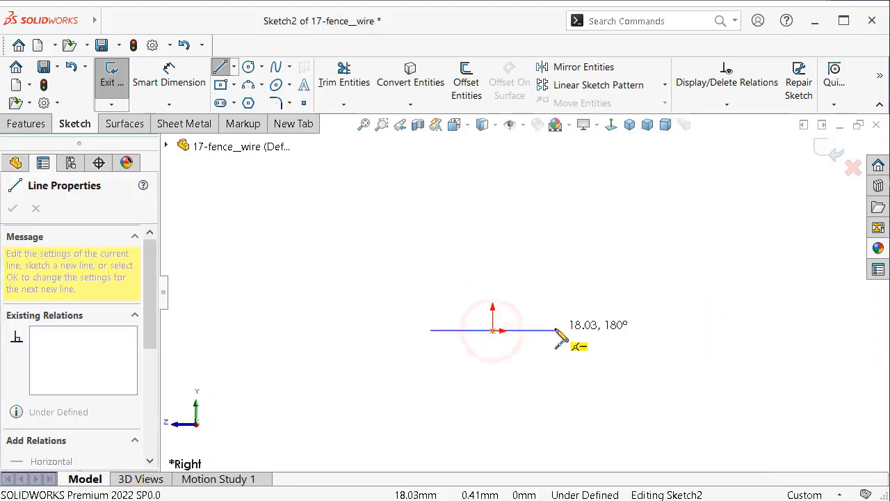
click(554, 331)
key(Escape)
Step: Dimension the centred line to 2.6 mm and make it construction geometry
right_drag(628, 365, 596, 311)
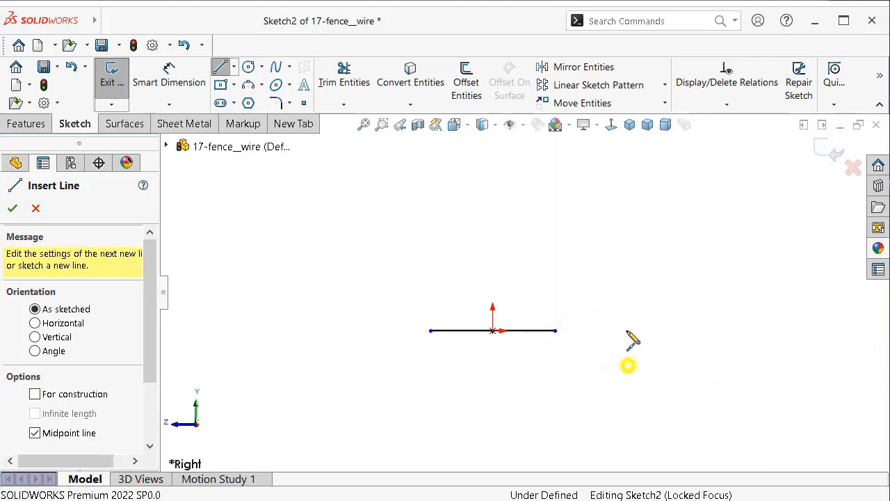
click(547, 332)
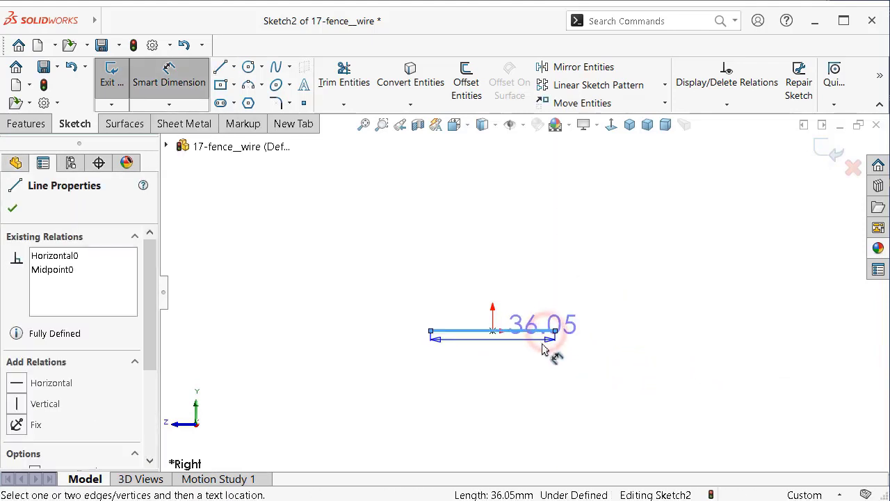
click(521, 377)
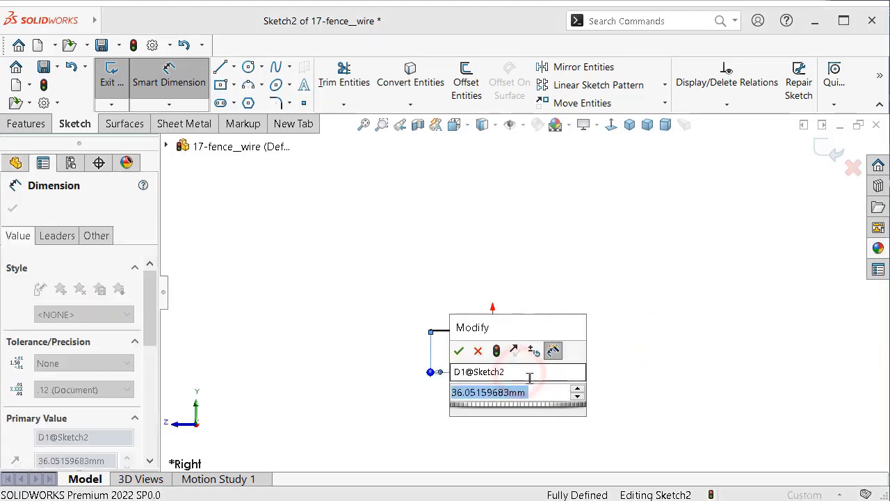
text(2.6)
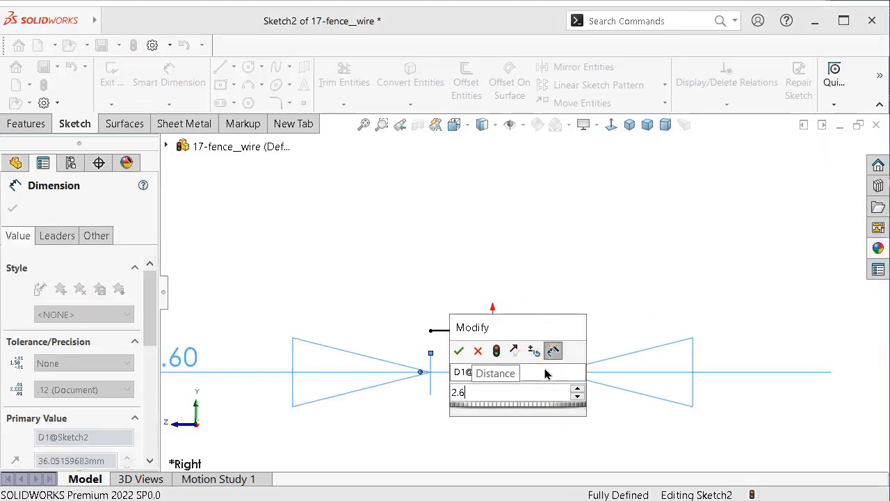
key(Return)
key(Escape)
click(548, 331)
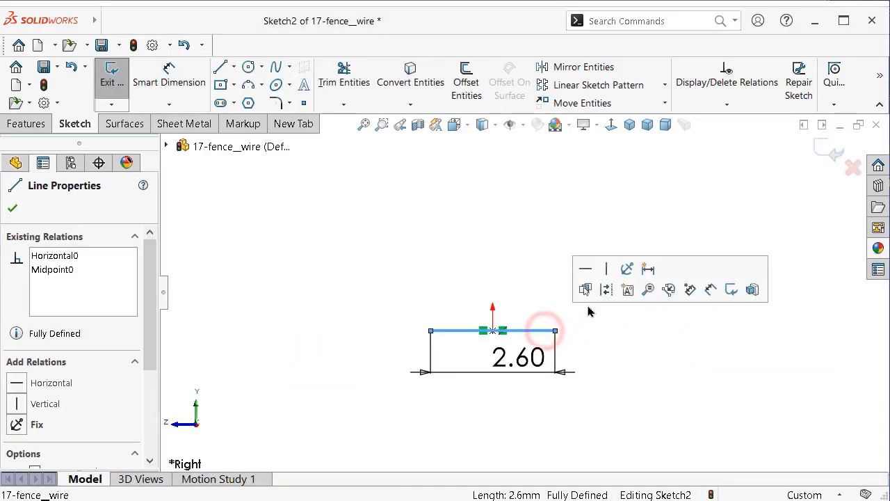
click(604, 286)
right_click(630, 312)
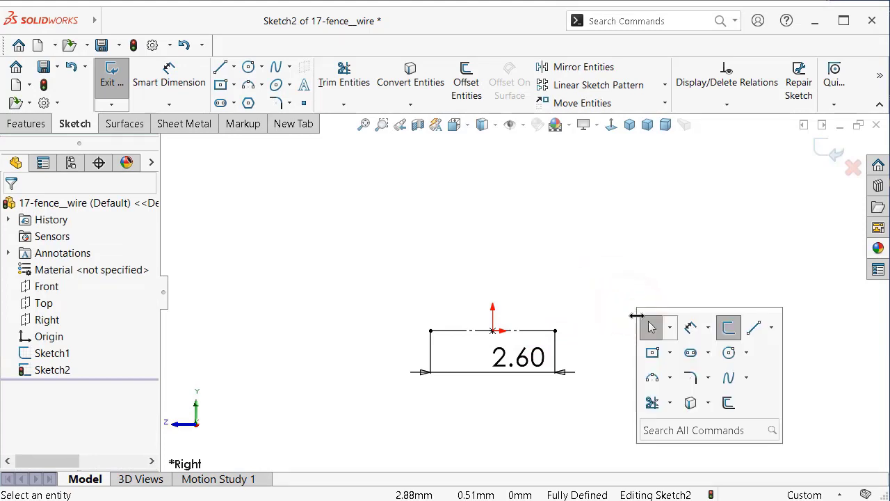
Step: Draw a slanted and a vertical centerline closing a triangle on the 2.6 mm line
click(771, 328)
click(769, 367)
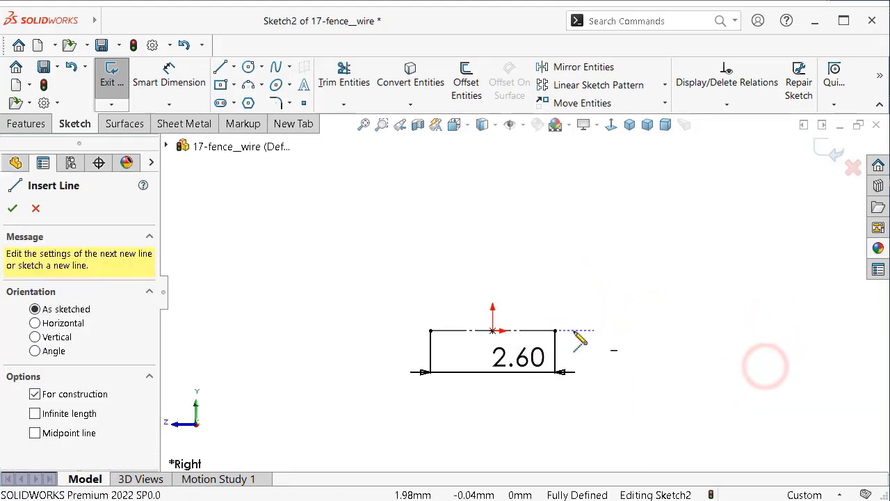
click(556, 331)
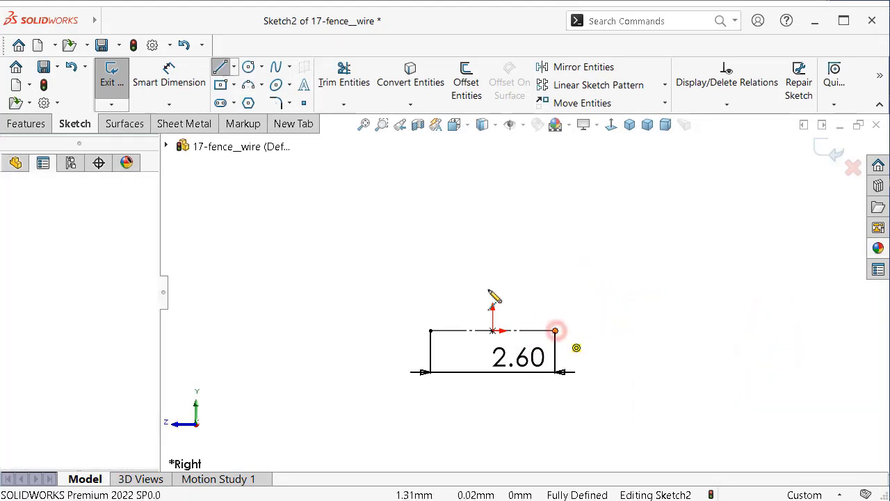
click(430, 268)
click(430, 330)
click(396, 341)
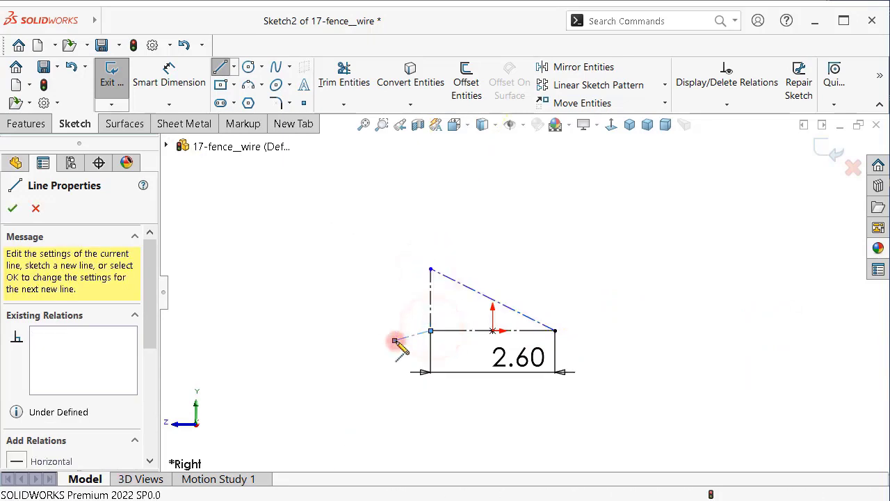
Step: Dimension the slanted centerline at 10° to the horizontal line
right_drag(410, 345, 399, 270)
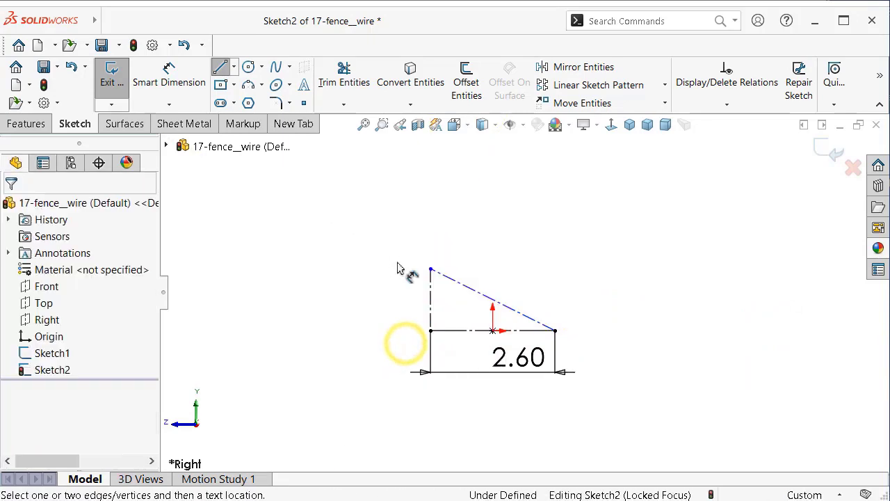
click(534, 321)
click(526, 330)
click(462, 316)
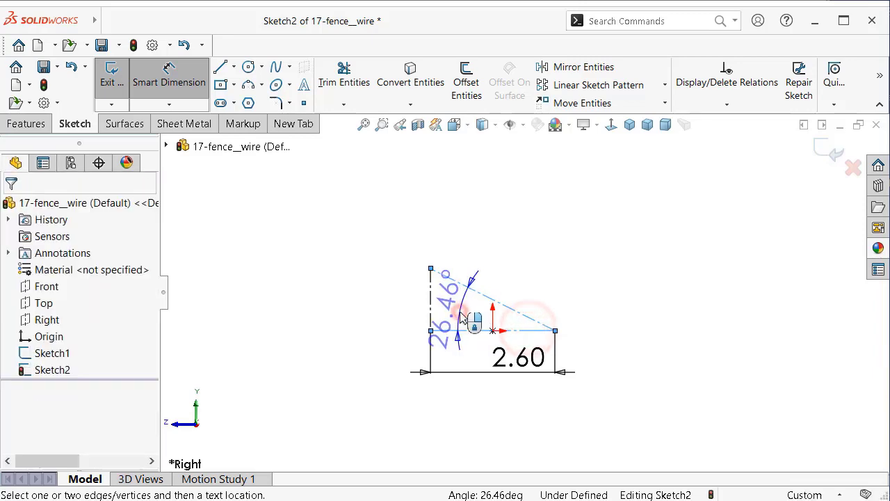
text(10)
key(Return)
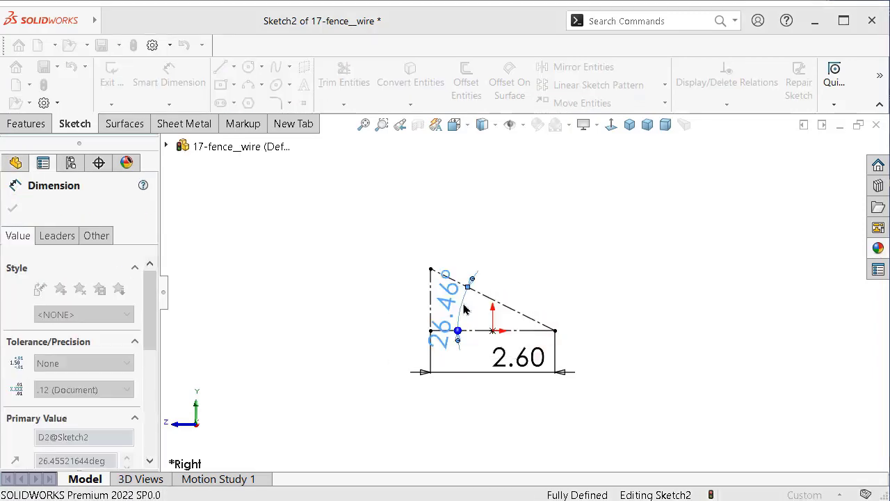
scroll(476, 325, down, 4)
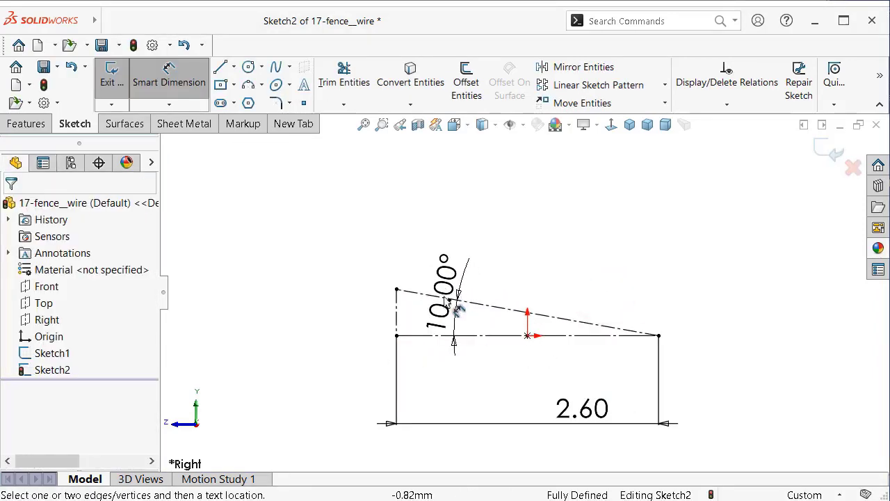
drag(456, 309, 328, 417)
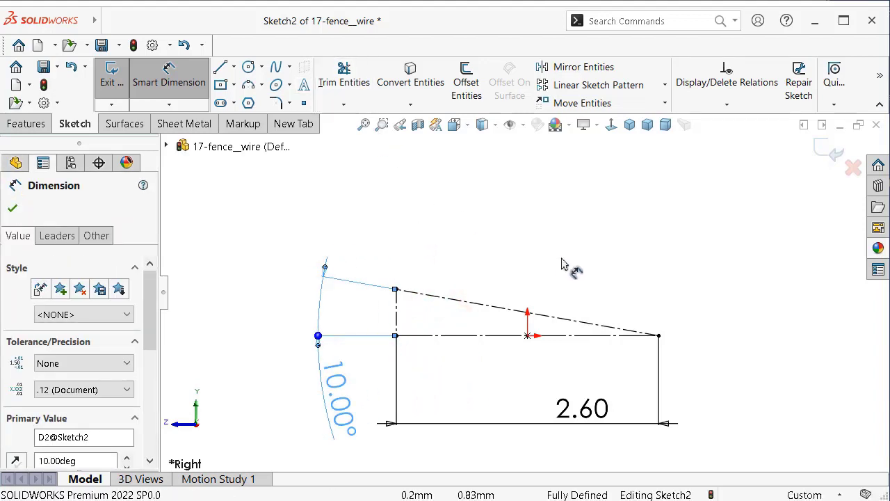
Step: Draw two circles centred on the ends of the construction line
key(s)
click(682, 314)
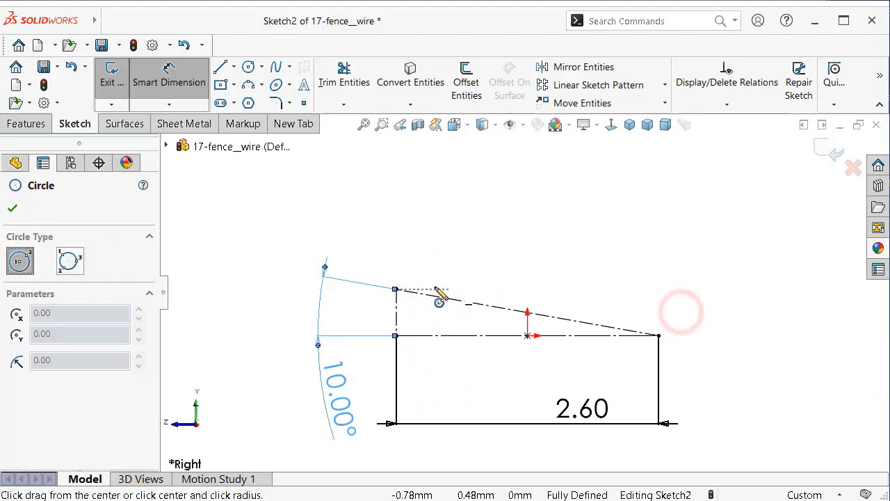
click(396, 288)
click(381, 235)
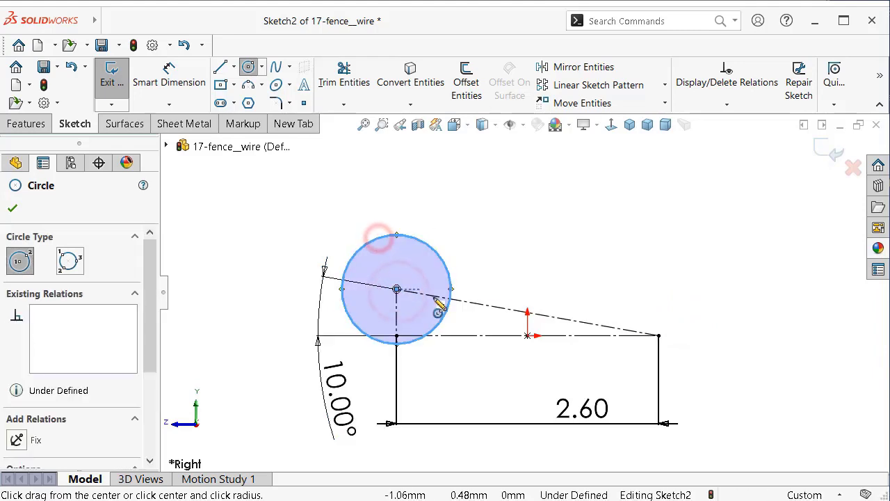
click(659, 336)
click(635, 282)
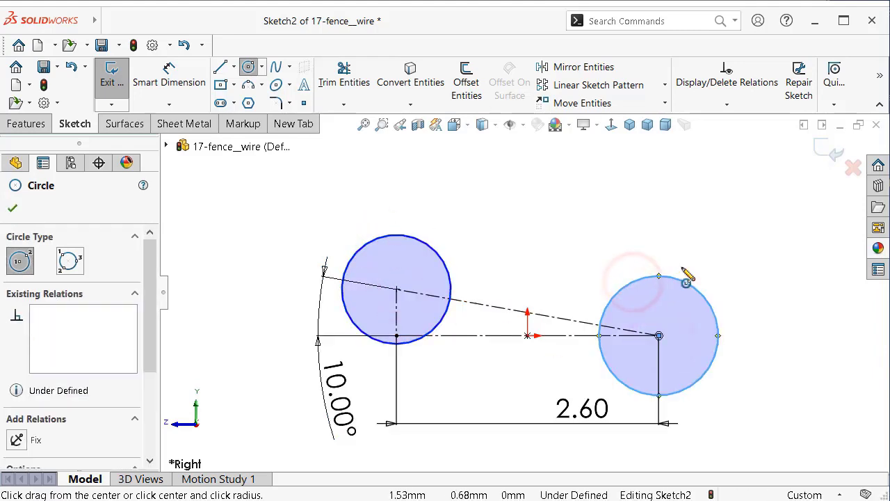
key(Escape)
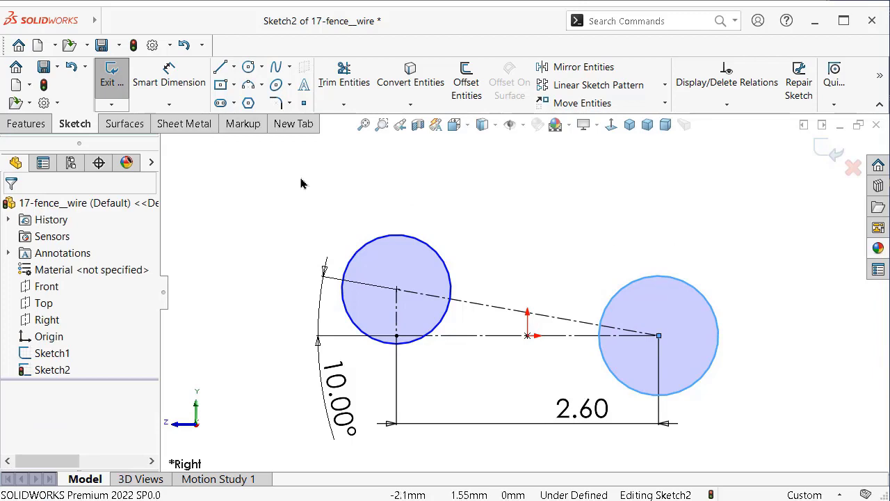
Step: Add an Equal relation between the two circles
mouse_move(301, 183)
mouse_down()
mouse_move(810, 421)
mouse_move(295, 390)
mouse_move(322, 350)
mouse_up()
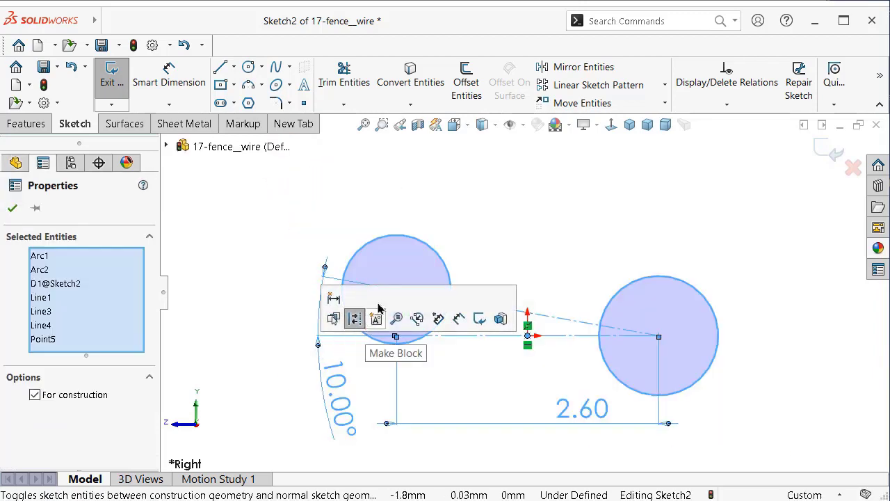
click(517, 200)
click(448, 263)
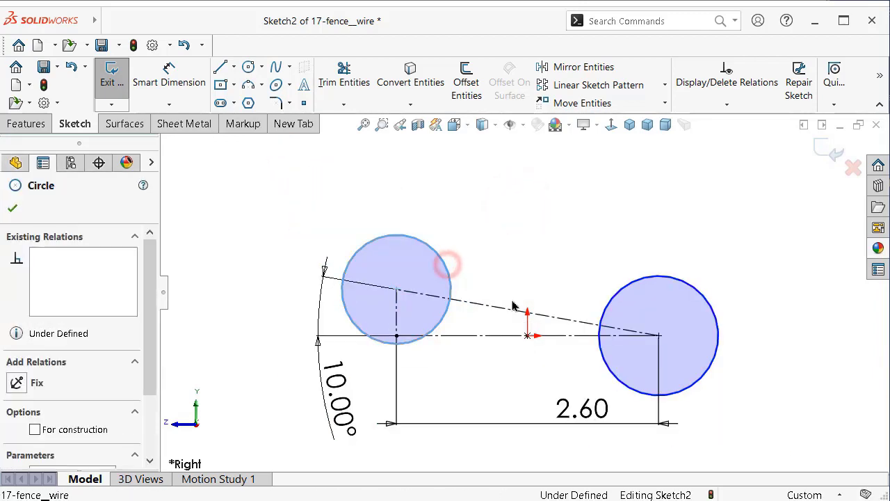
ctrl+click(654, 282)
click(757, 233)
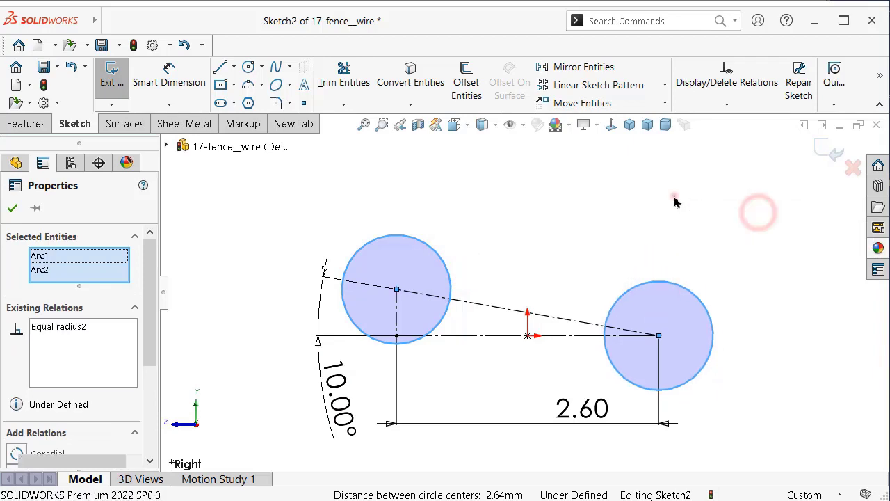
click(671, 226)
Step: Dimension the right circle to 2.5 mm diameter
right_drag(672, 226, 676, 186)
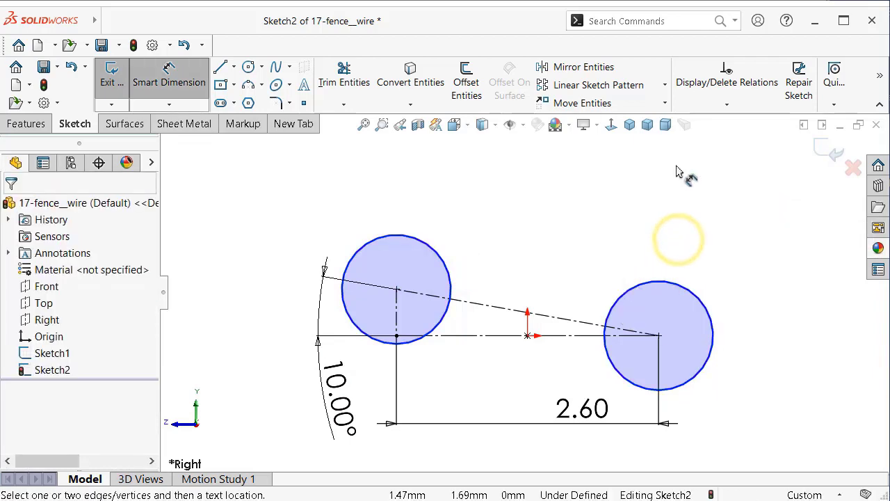
click(688, 288)
click(723, 258)
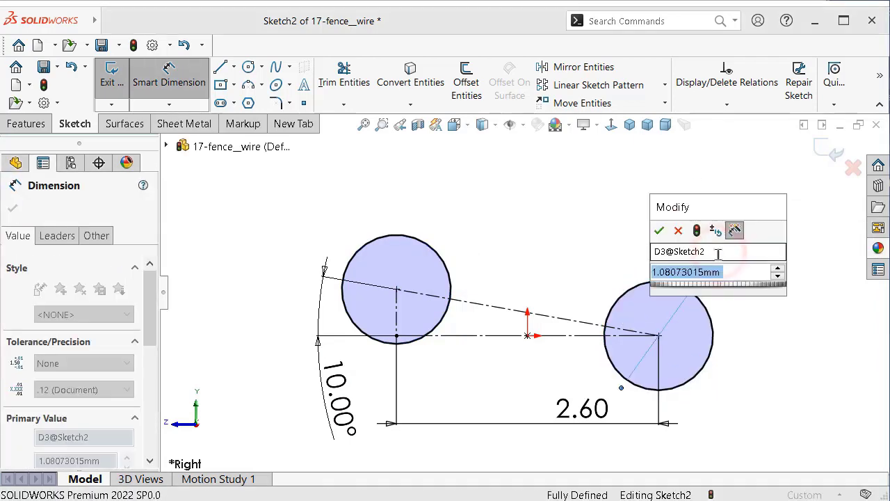
text(2.)
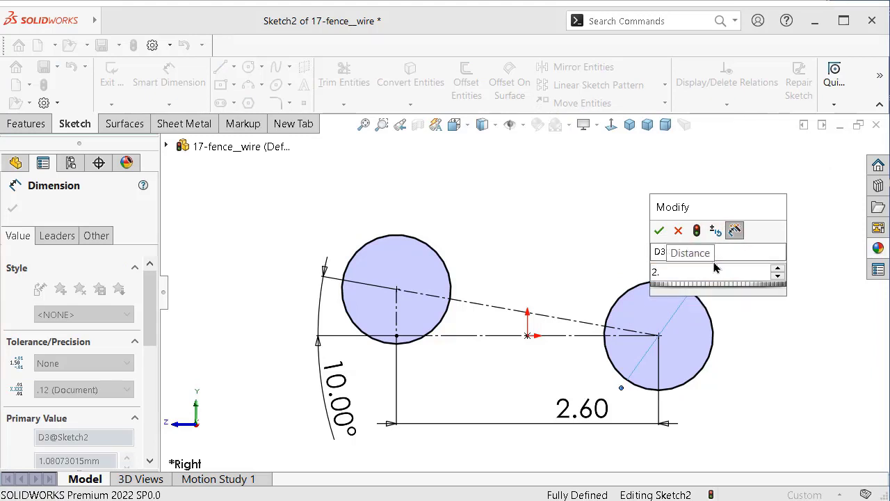
text(5)
key(Return)
key(f)
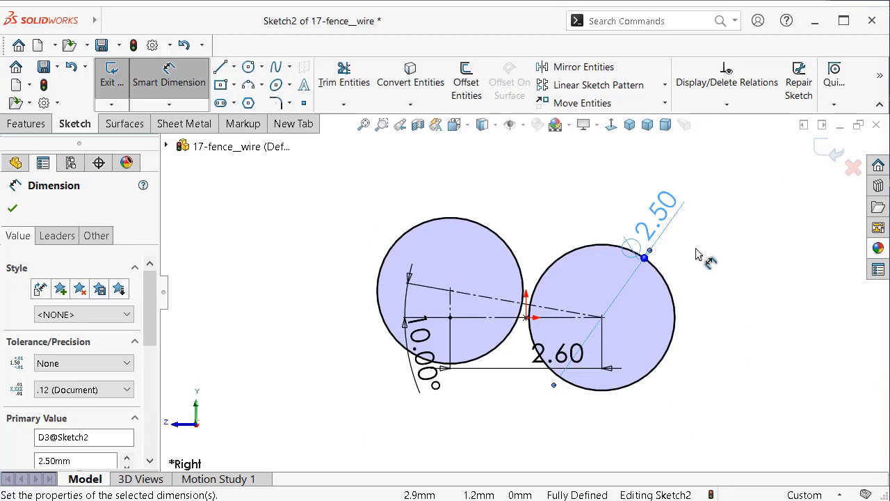
Step: Draw a construction circle centred where the two wire circles meet
key(s)
click(792, 297)
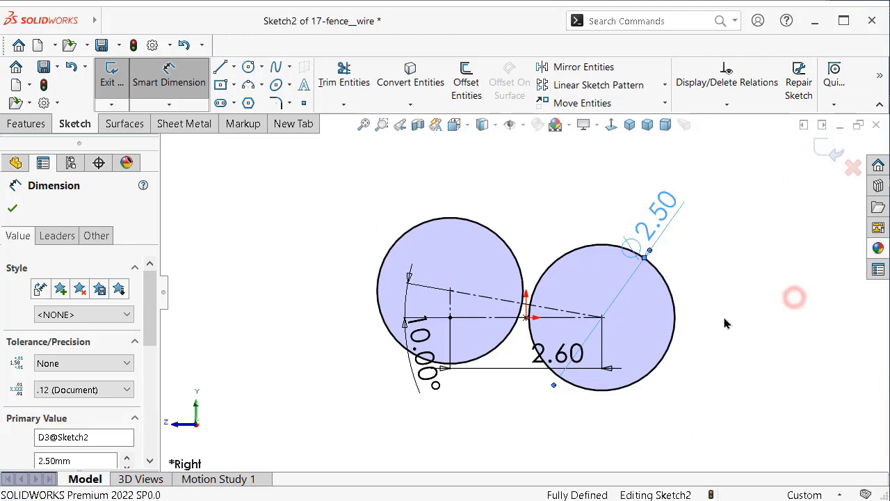
click(526, 317)
click(321, 235)
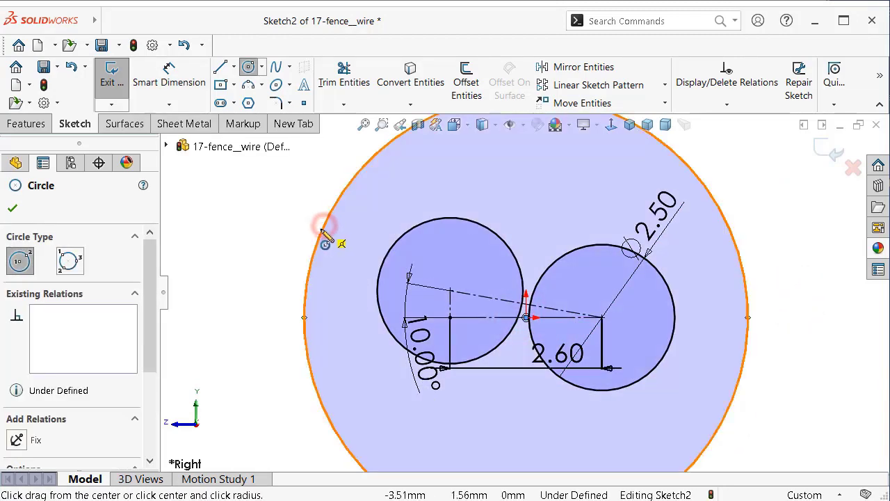
click(152, 360)
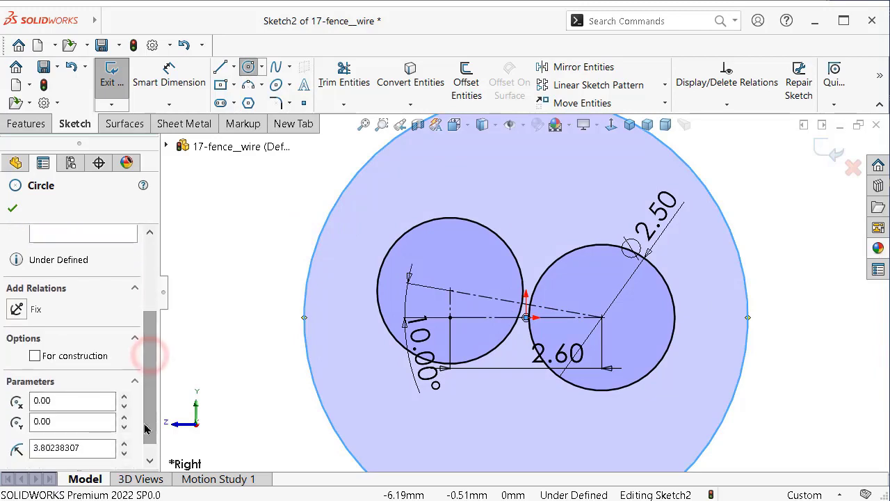
click(77, 354)
Step: Dimension the construction circle to 7.6 mm diameter
right_drag(239, 334, 243, 277)
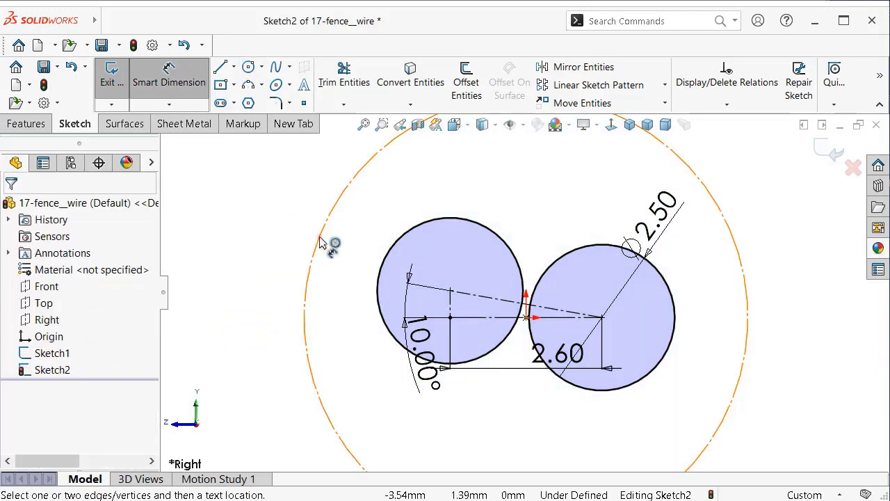
click(317, 235)
click(267, 251)
click(269, 254)
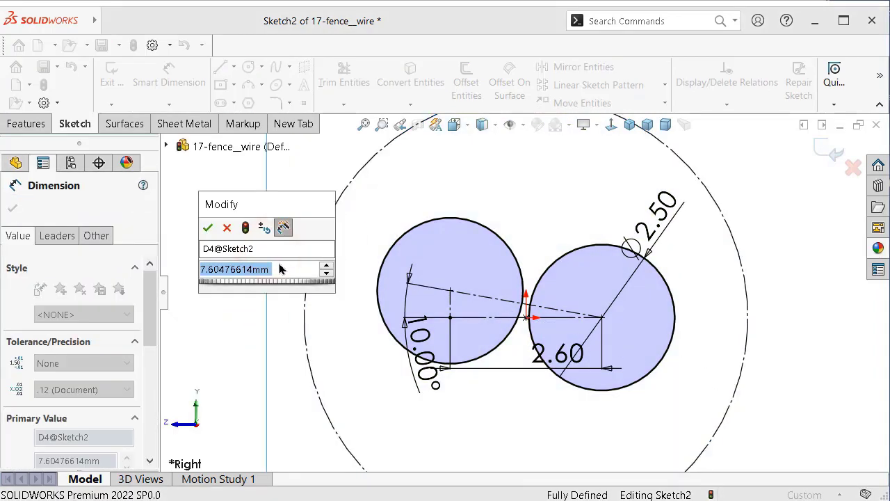
text(7.6)
key(Return)
key(f)
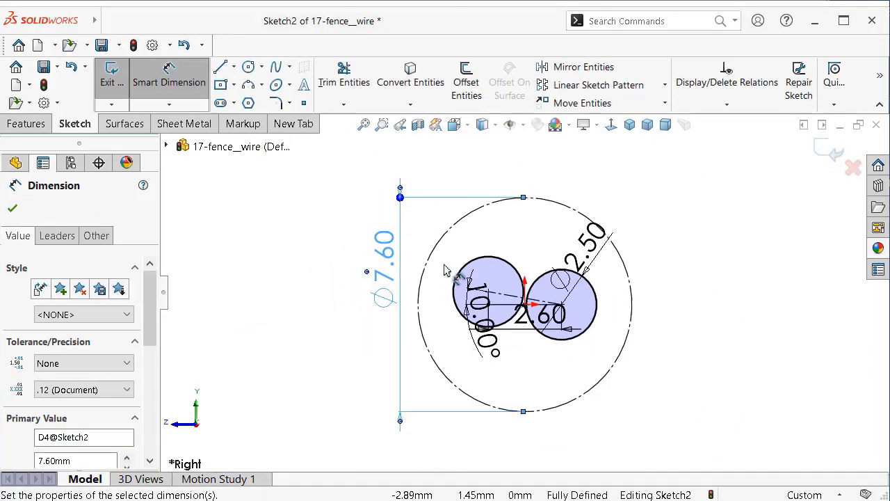
Step: Switch the view to Isometric
middle_drag(824, 153, 639, 170)
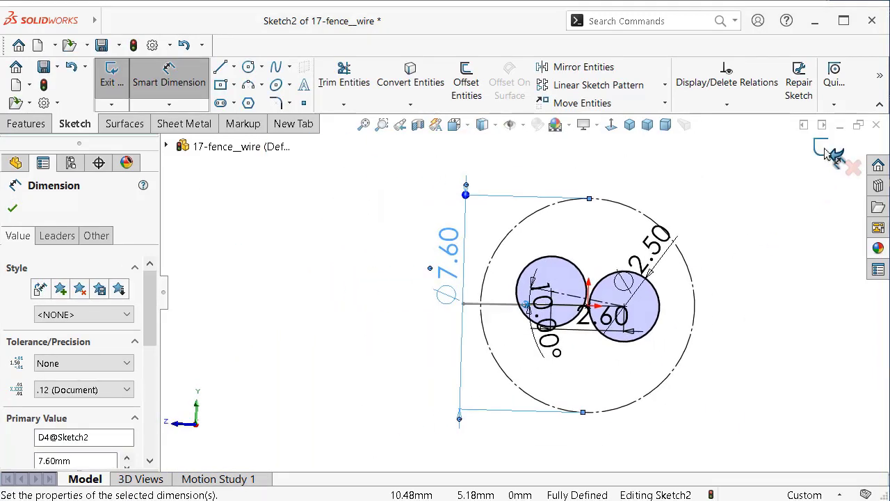
click(630, 124)
scroll(357, 220, down, 2)
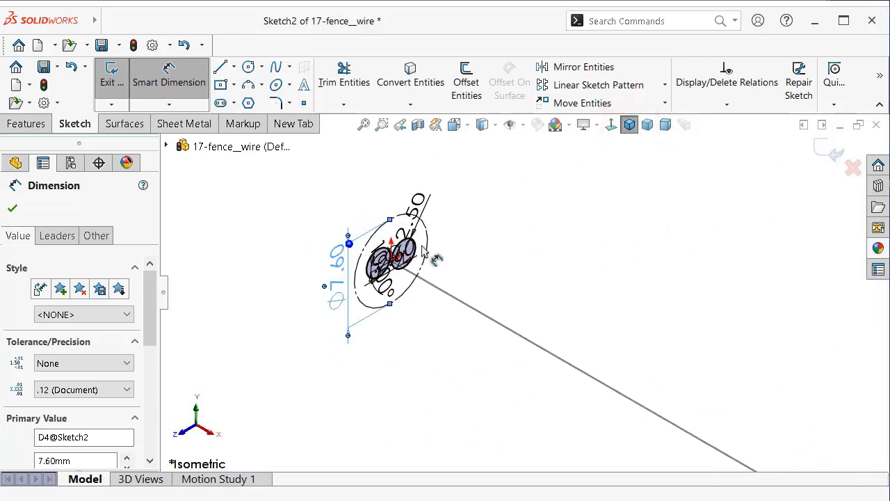
scroll(436, 263, down, 3)
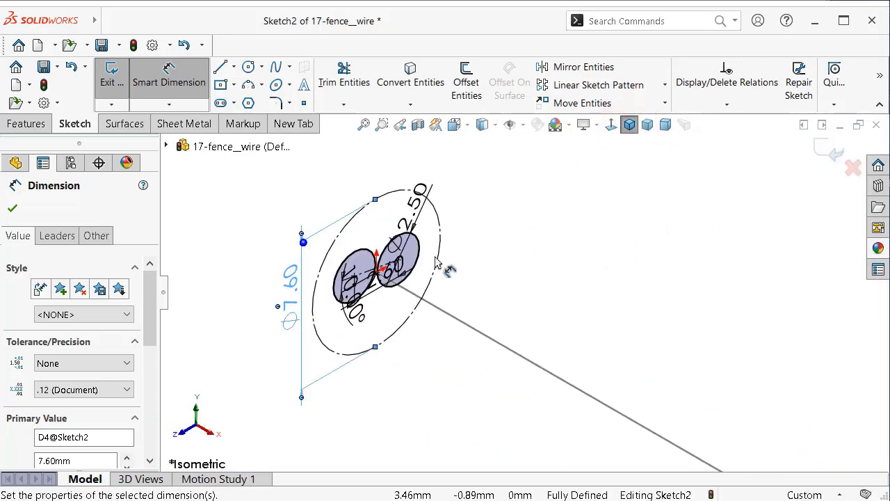
click(28, 129)
Step: Start a sweep with Sketch2 as profile and Sketch1 as path
click(240, 71)
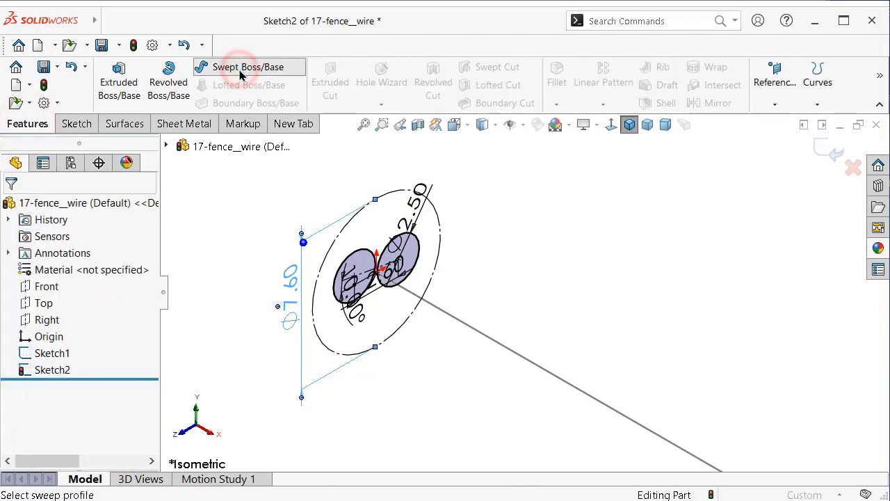
click(361, 256)
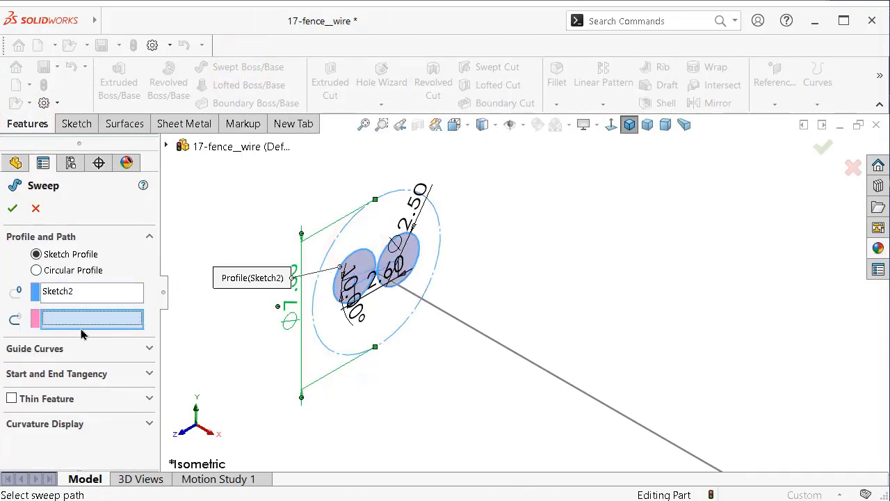
click(443, 315)
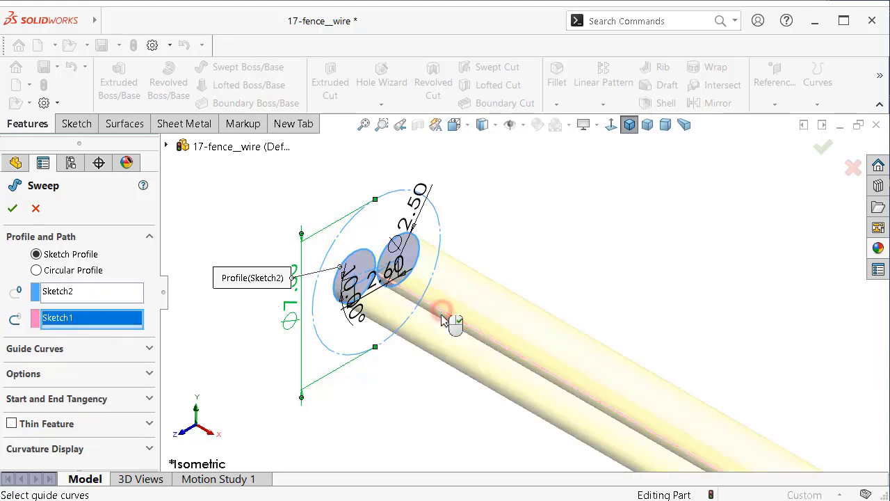
mouse_move(438, 318)
middle_down()
mouse_move(536, 390)
mouse_move(546, 246)
middle_up()
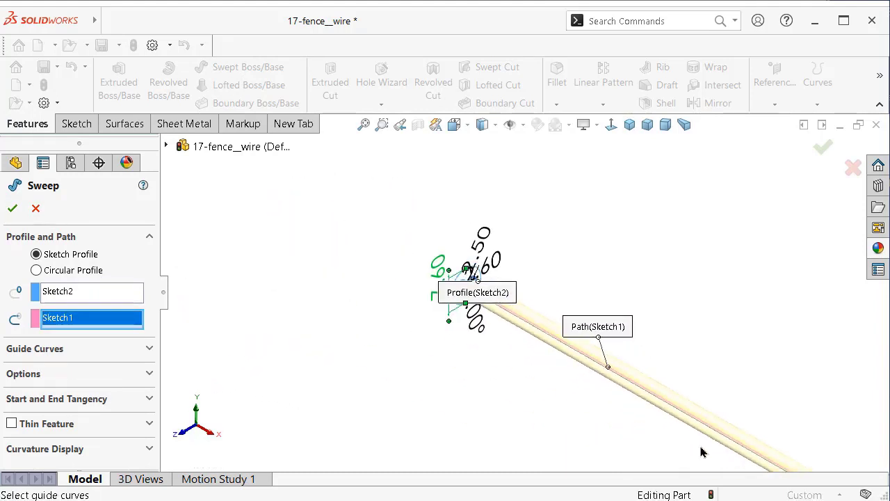
click(363, 124)
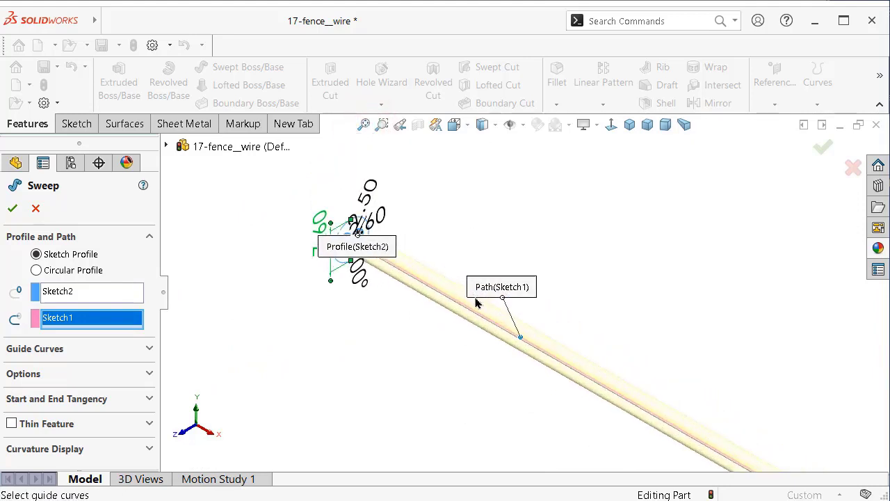
scroll(409, 323, down, 3)
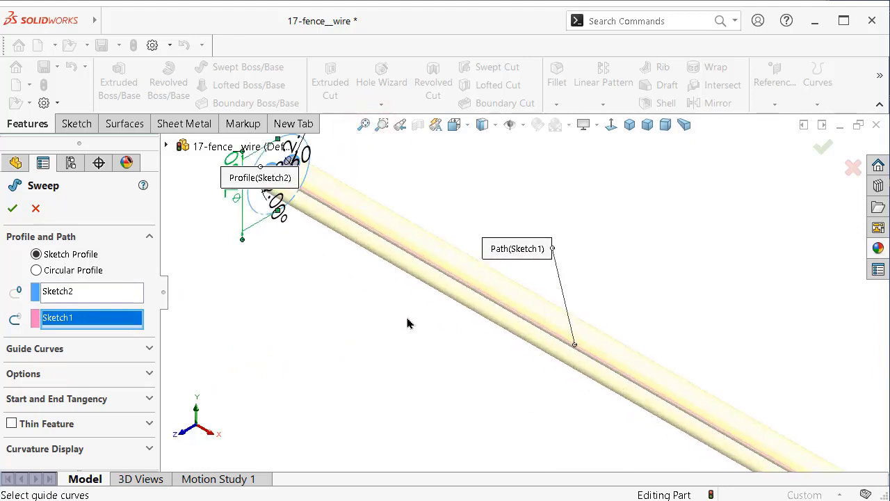
Step: Set Follow Path orientation with a specified twist of 4 revolutions and confirm the sweep
click(150, 376)
scroll(149, 358, down, 2)
scroll(150, 358, down, 2)
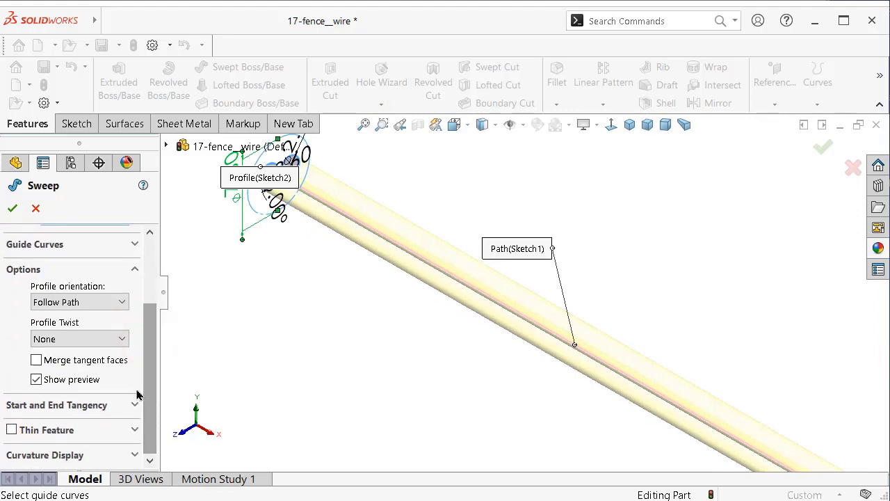
click(121, 302)
click(119, 298)
click(120, 339)
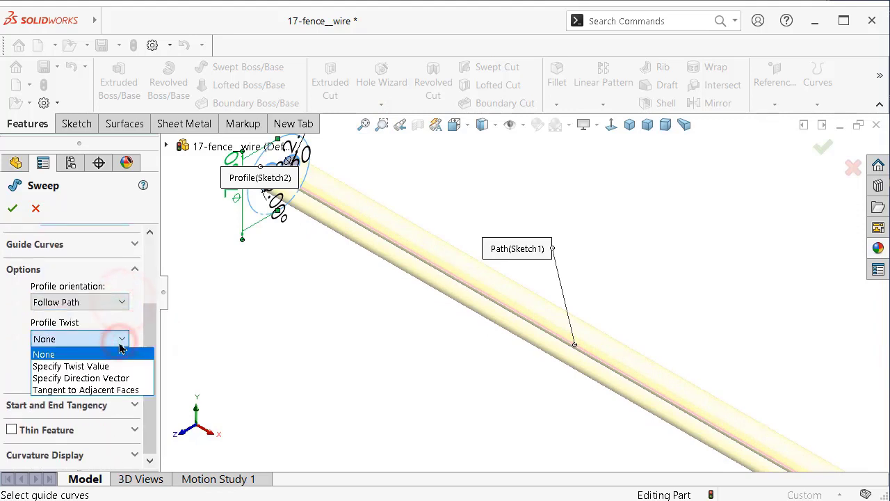
click(120, 366)
click(121, 350)
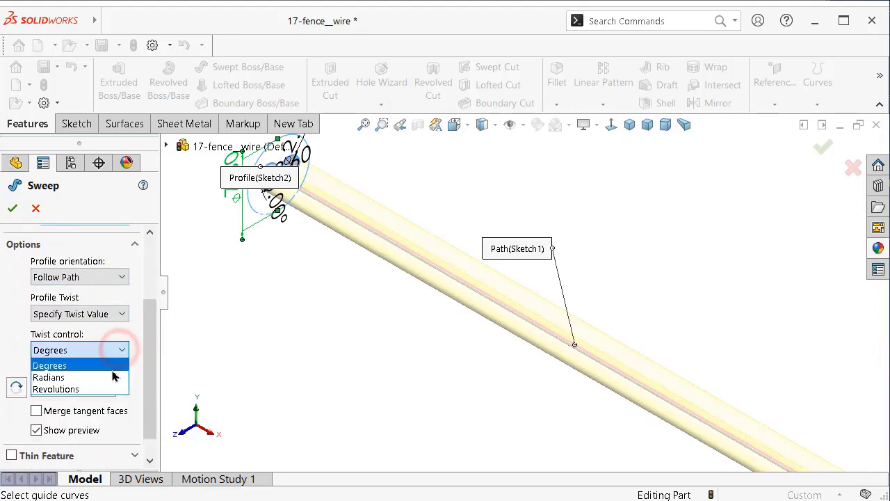
click(109, 389)
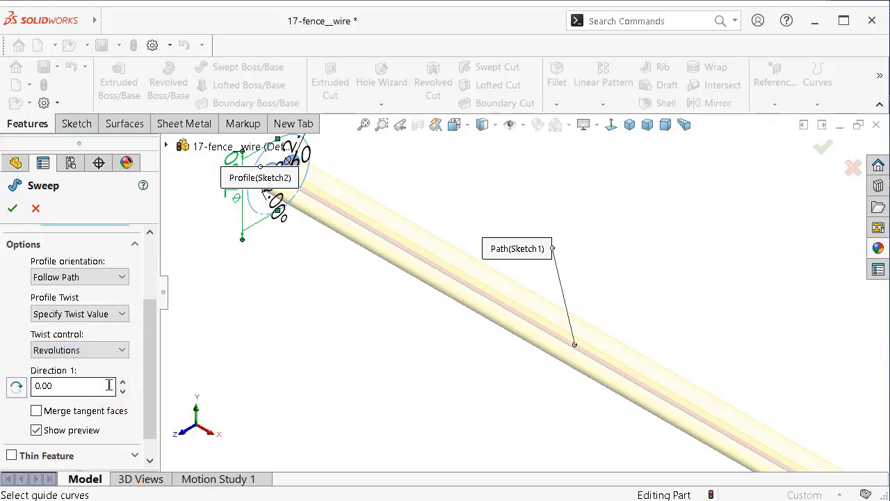
click(88, 385)
text(4)
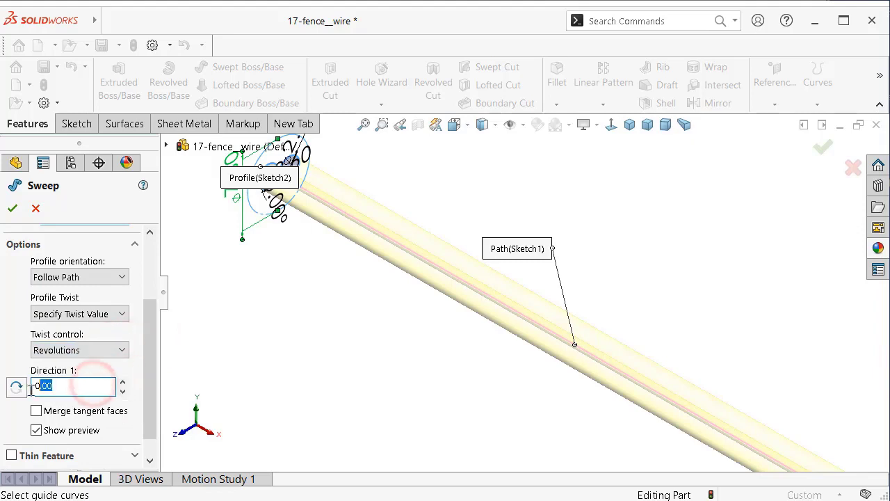
click(272, 344)
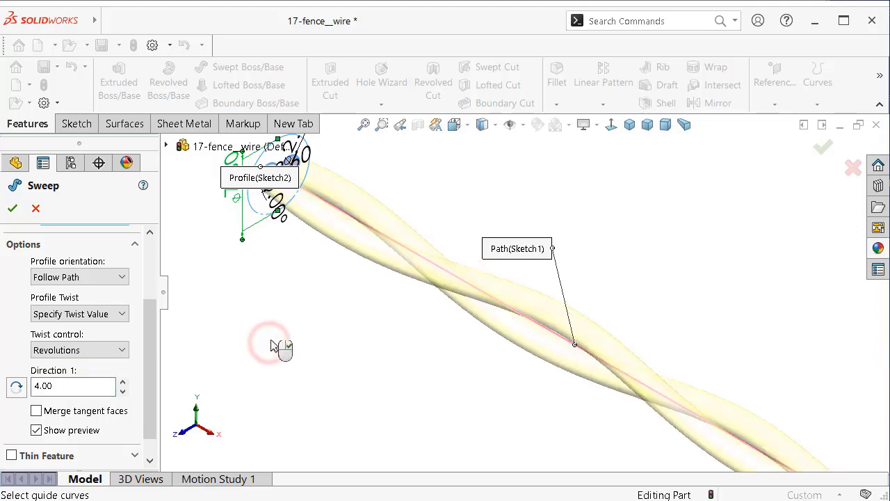
click(364, 123)
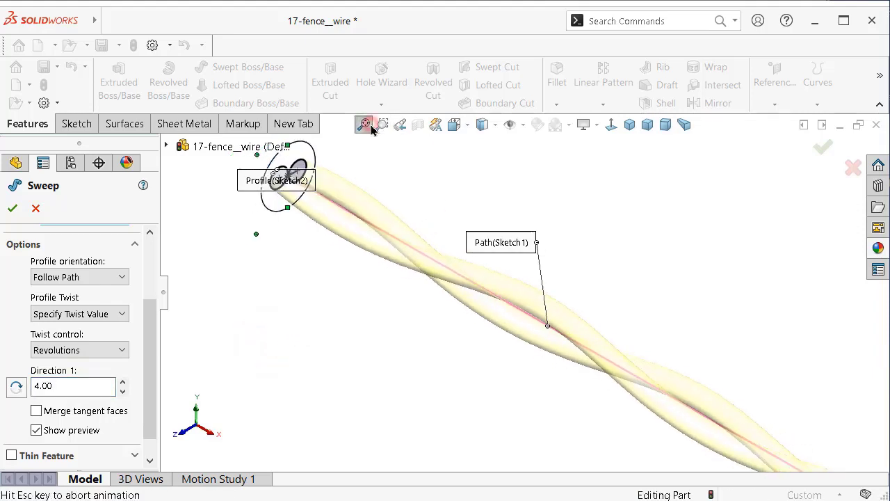
click(819, 150)
Step: Finish the sweep and rotate the view around the twisted wire
click(554, 238)
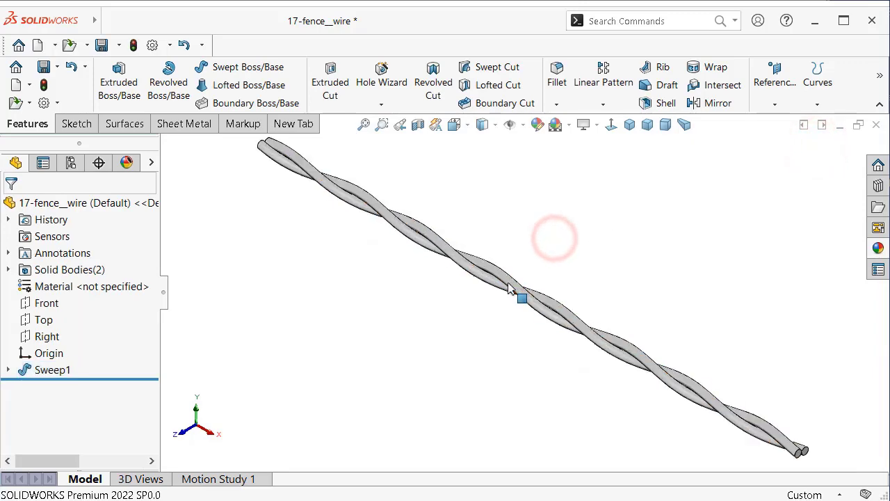
scroll(510, 289, down, 3)
middle_drag(496, 301, 482, 294)
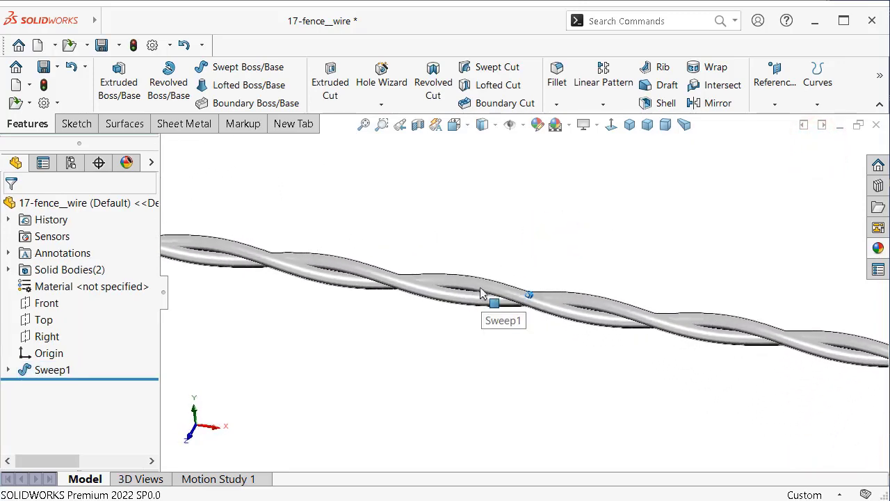
key(Left)
key(Left)
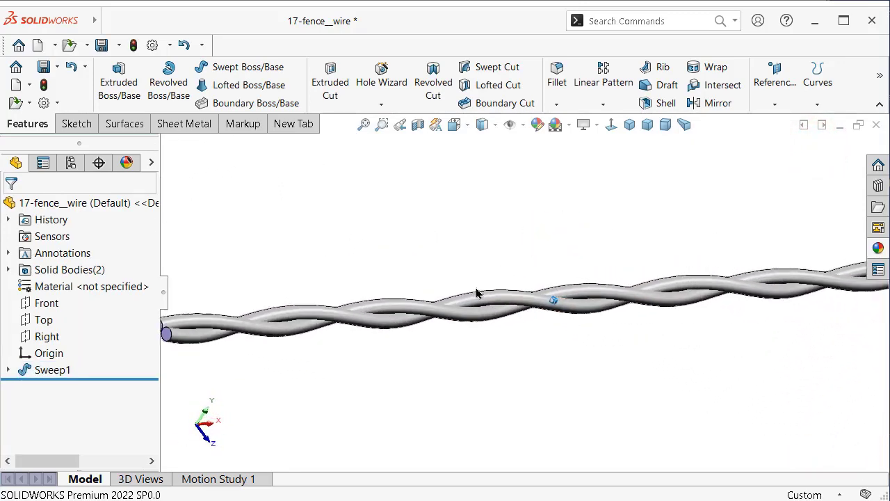
key(Left)
key(Left)
key(Left)
key(Left)
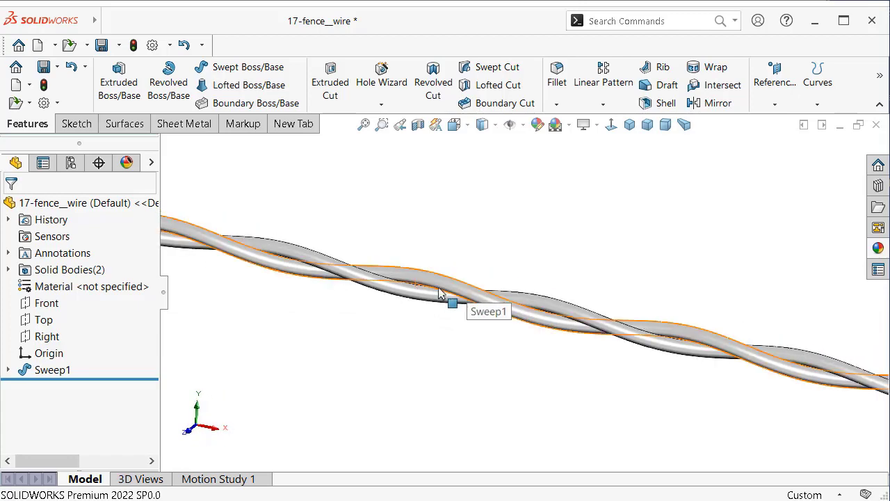
Step: Apply the satin finish stainless steel appearance from Metal > Steel to Sweep1
click(54, 370)
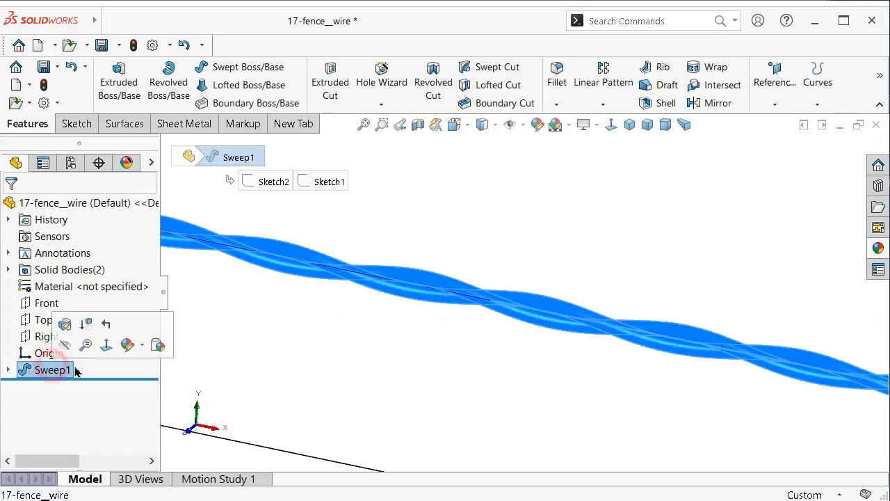
click(874, 250)
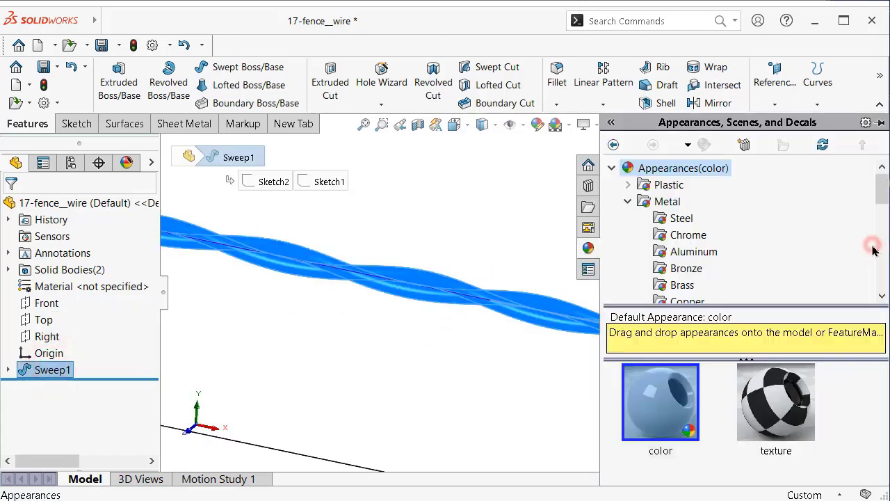
click(672, 218)
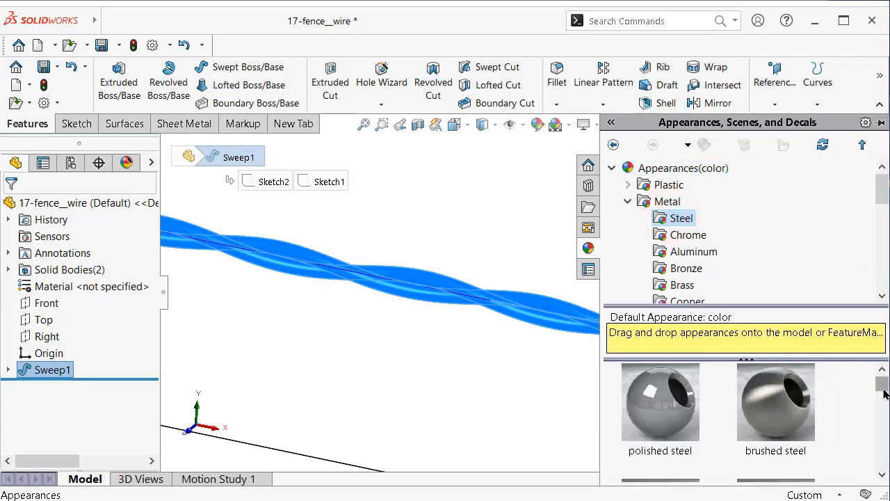
scroll(865, 415, down, 2)
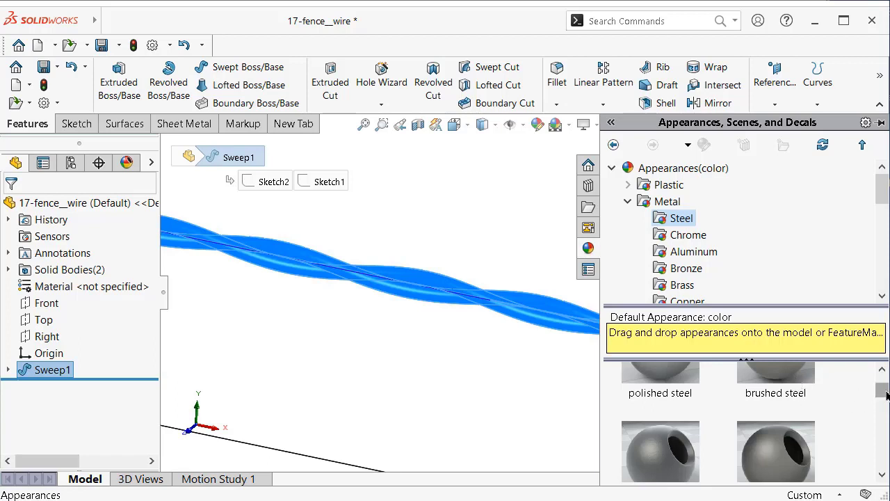
drag(886, 394, 883, 404)
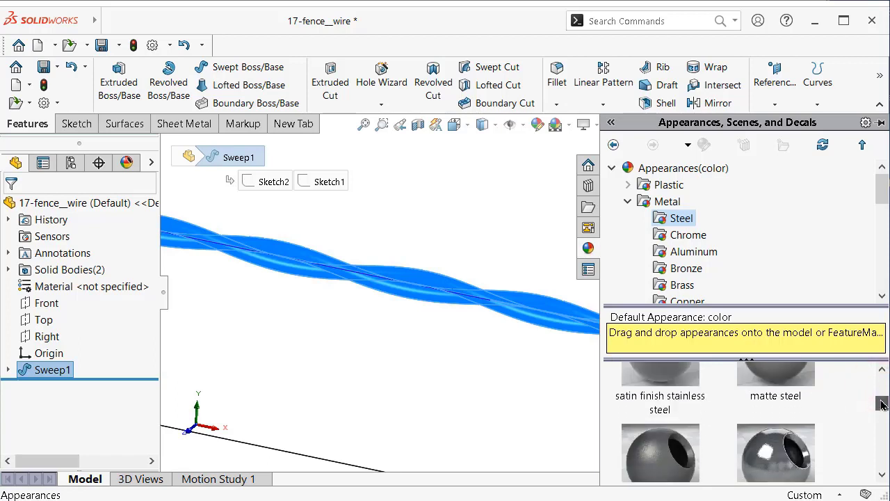
drag(671, 393, 481, 236)
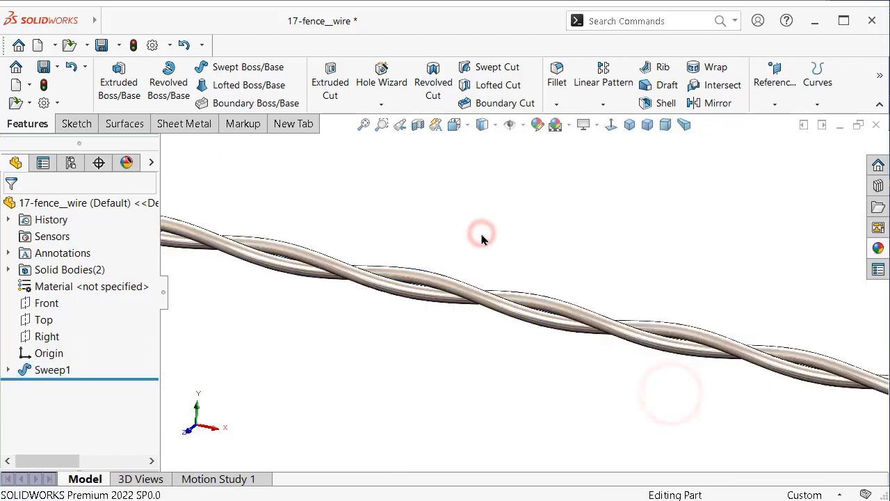
middle_drag(481, 236, 407, 288)
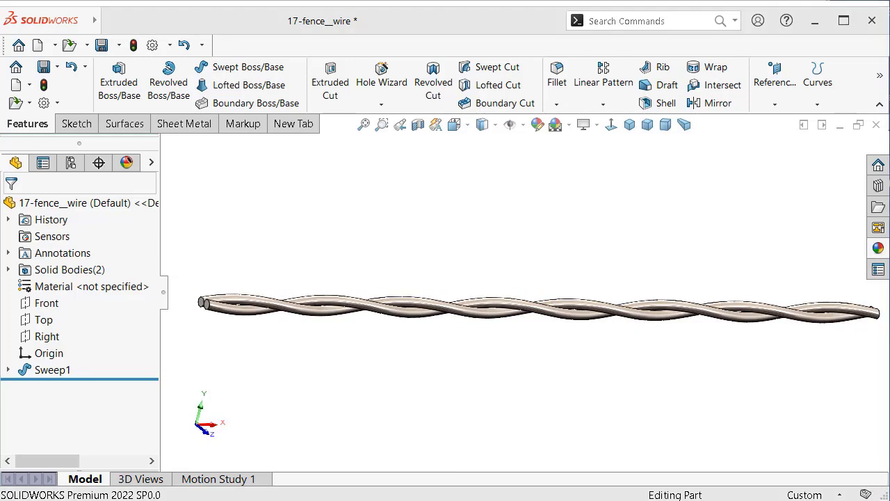
Step: Start a sketch on the Right plane and convert the Sketch2 profile circle into it
click(10, 369)
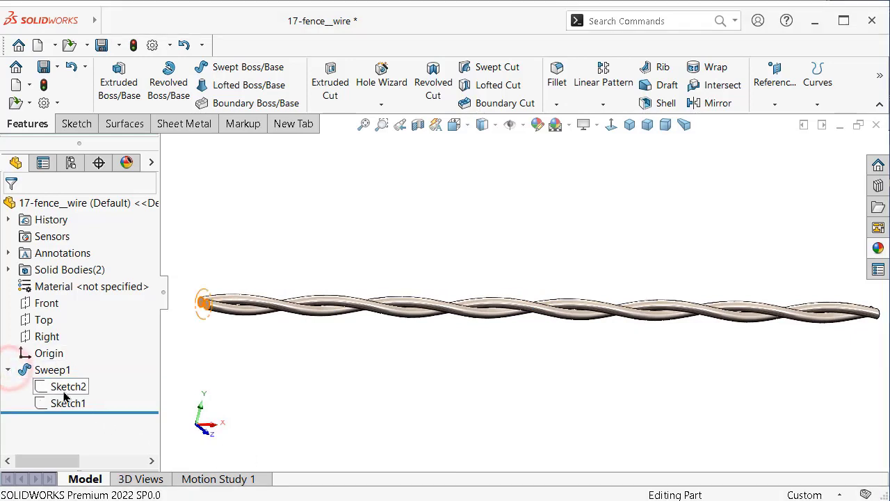
click(66, 388)
click(245, 255)
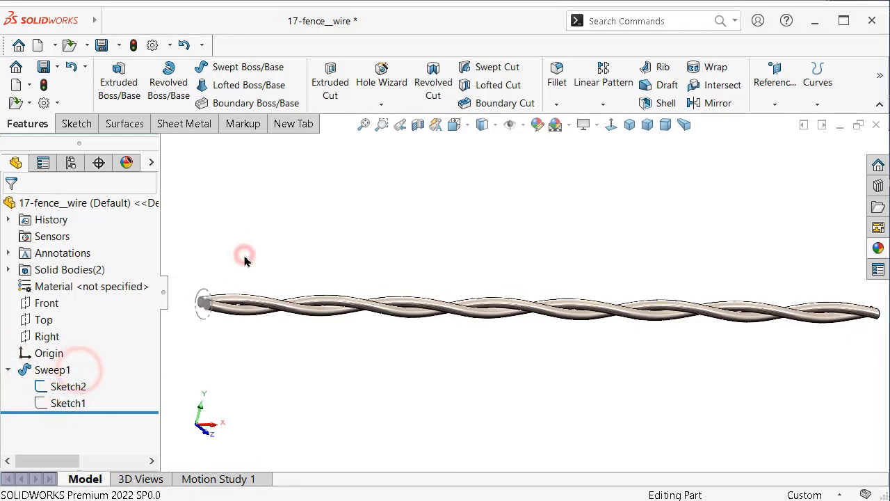
scroll(226, 297, down, 2)
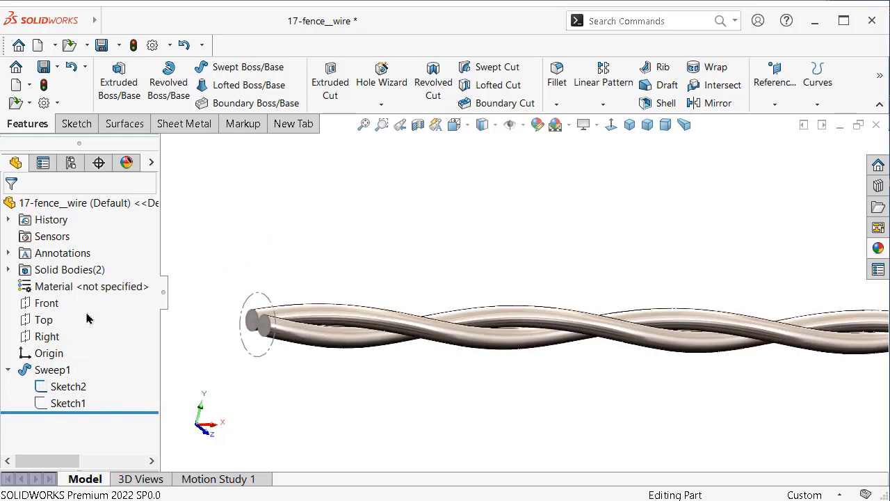
click(48, 337)
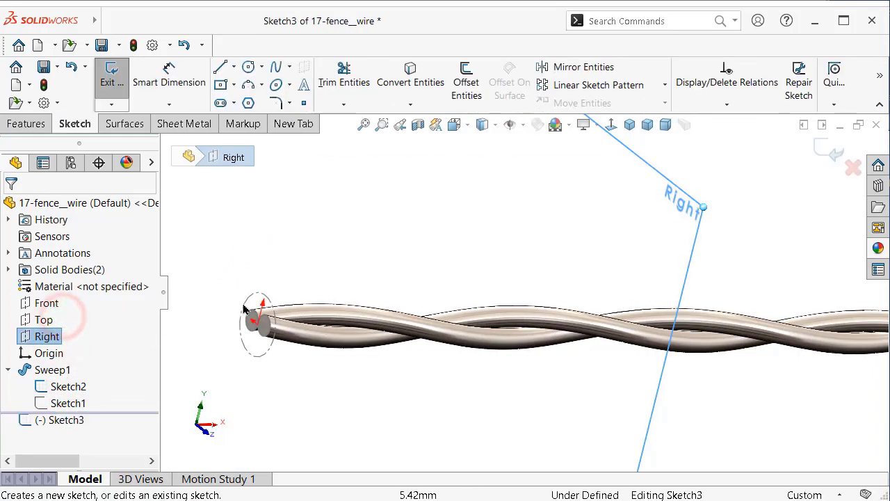
click(257, 301)
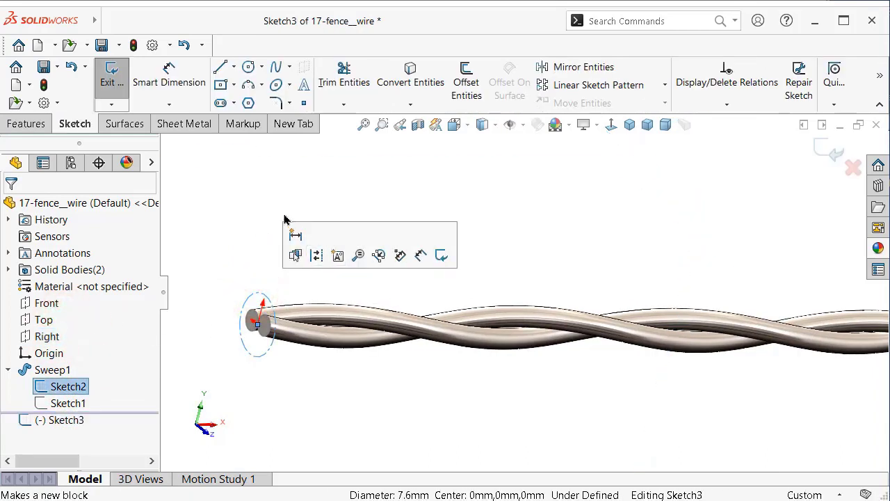
click(402, 85)
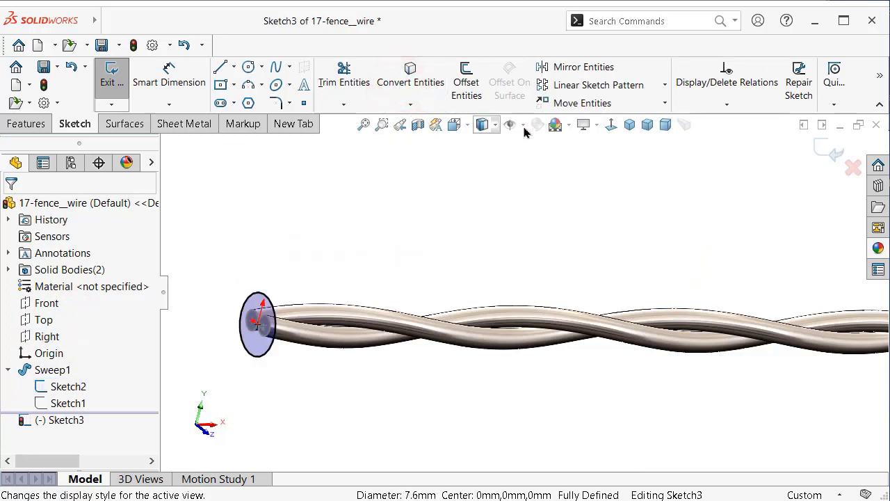
Step: Create a helix on the circle defined by height and revolution: 10 mm, 2 revolutions
click(36, 125)
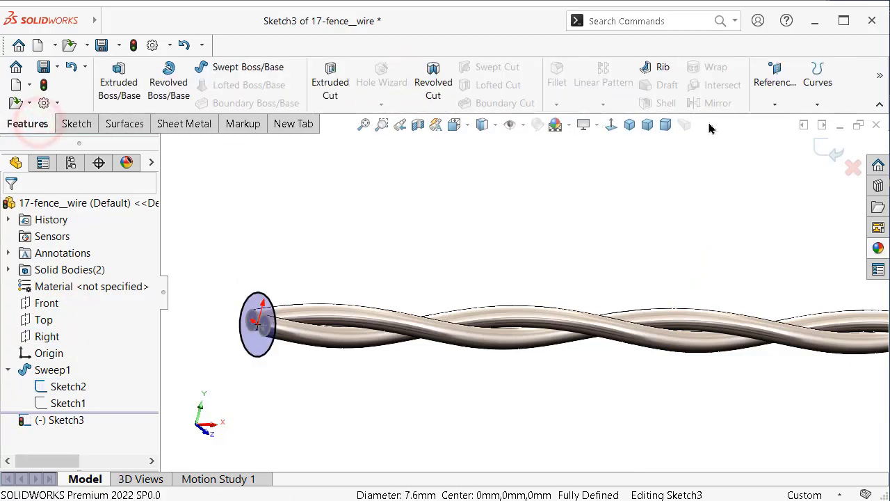
click(812, 101)
click(808, 139)
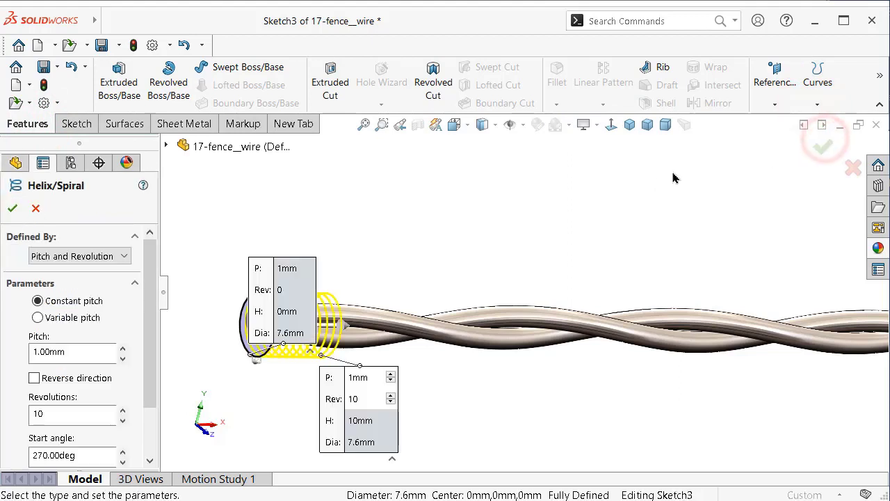
click(100, 257)
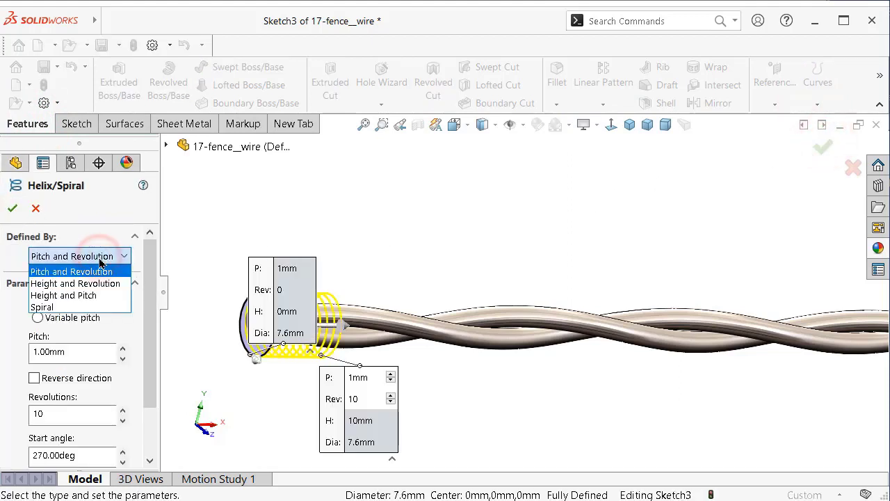
click(101, 284)
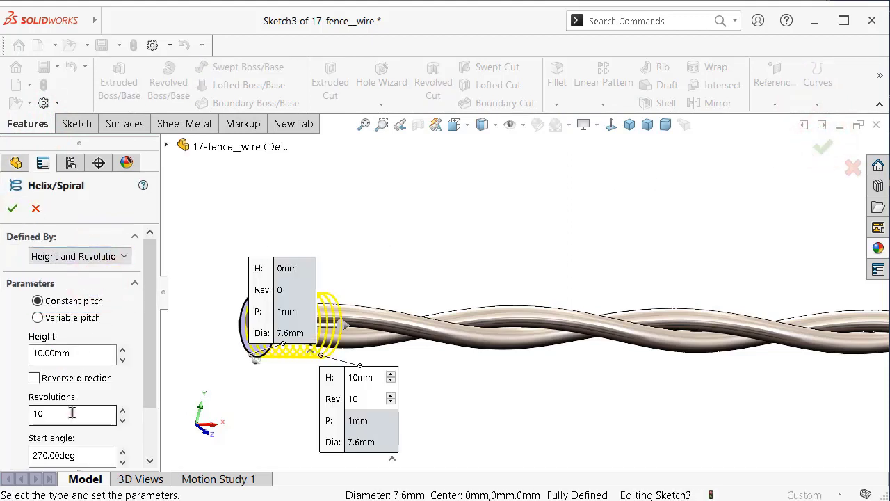
click(72, 413)
text(4)
click(381, 242)
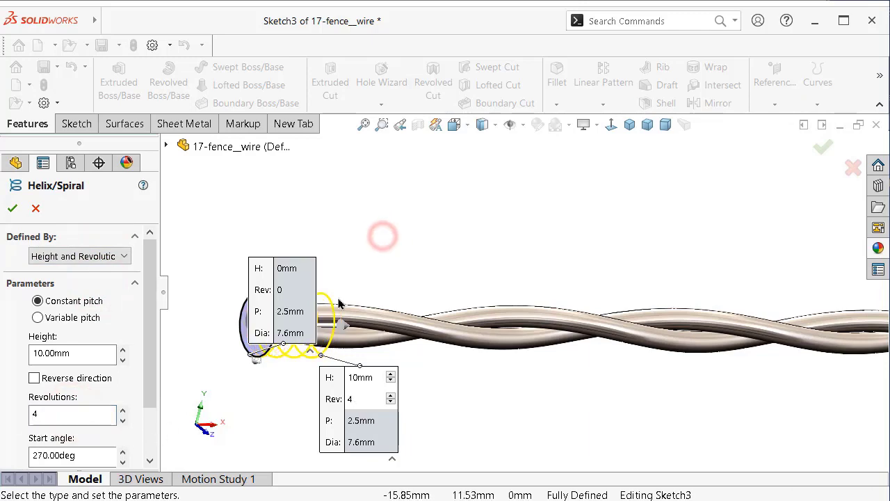
Step: Set the helix start angle to 0° and accept Helix/Spiral1
mouse_move(376, 280)
middle_down()
mouse_move(273, 358)
mouse_move(283, 365)
middle_up()
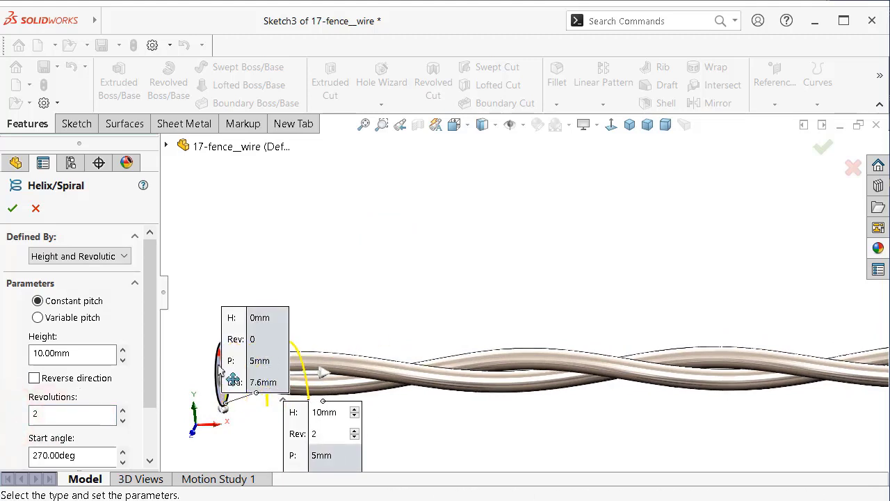
drag(150, 365, 149, 396)
drag(84, 413, 34, 414)
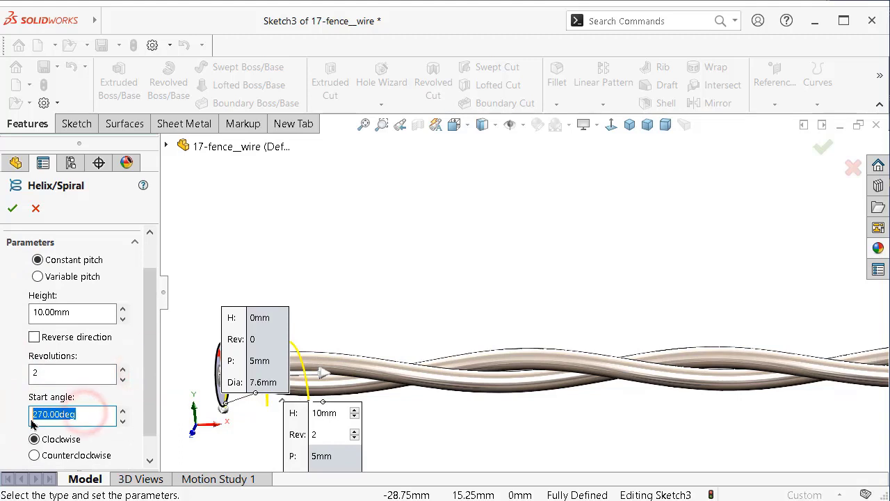
text(0)
click(13, 419)
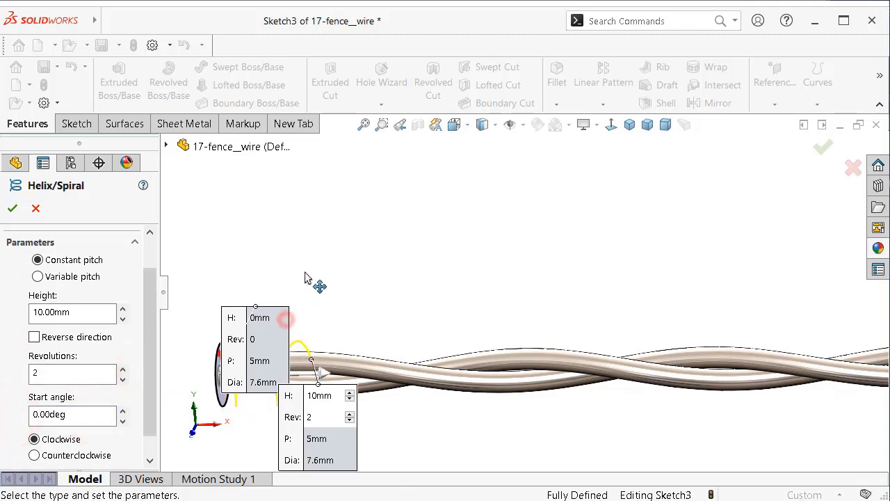
drag(305, 278, 424, 153)
mouse_move(349, 439)
mouse_down()
mouse_move(584, 375)
mouse_move(678, 285)
mouse_up()
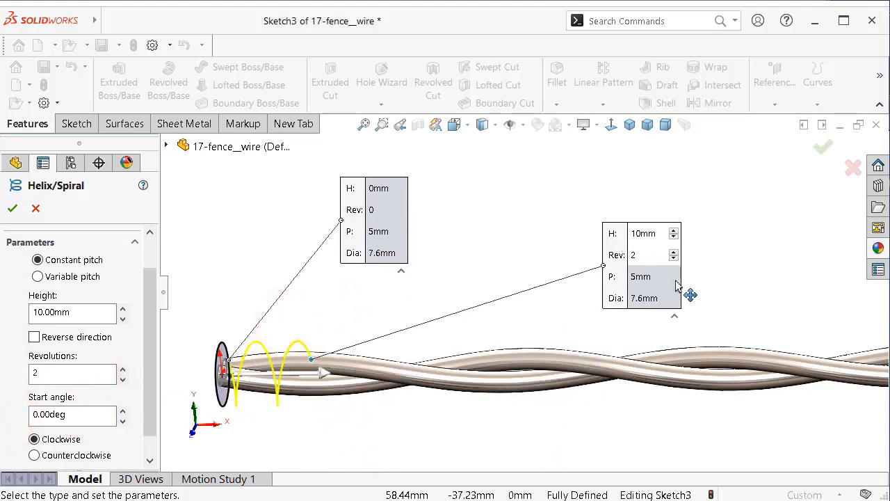
click(821, 147)
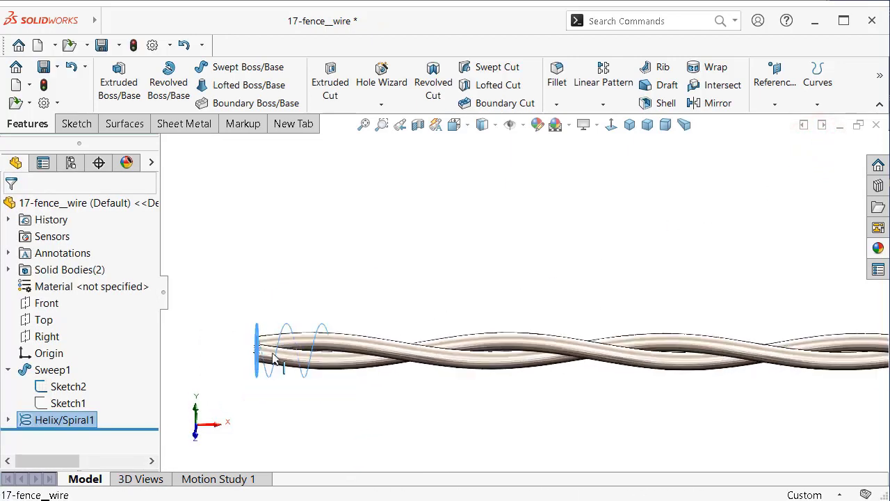
Step: Select the helix and start a new 3D sketch, orbiting to a diagonal view of the wire end
mouse_move(310, 278)
middle_down()
mouse_move(333, 369)
mouse_move(387, 421)
middle_up()
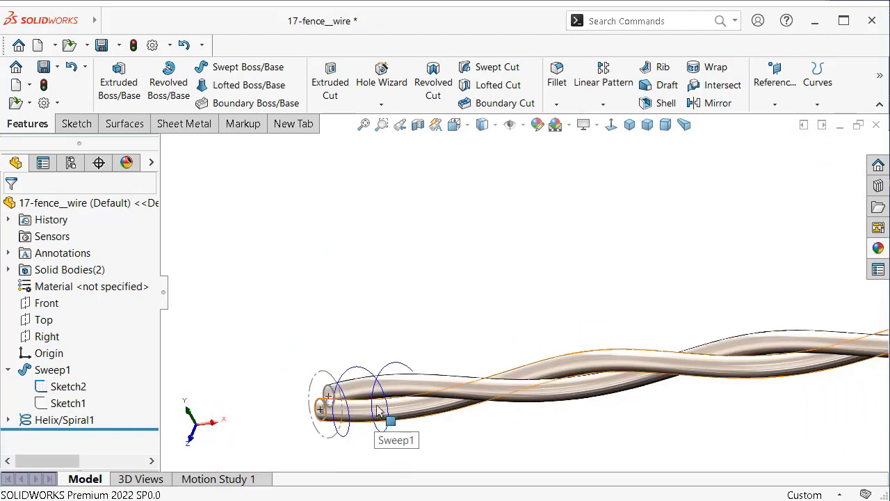
click(309, 394)
click(367, 344)
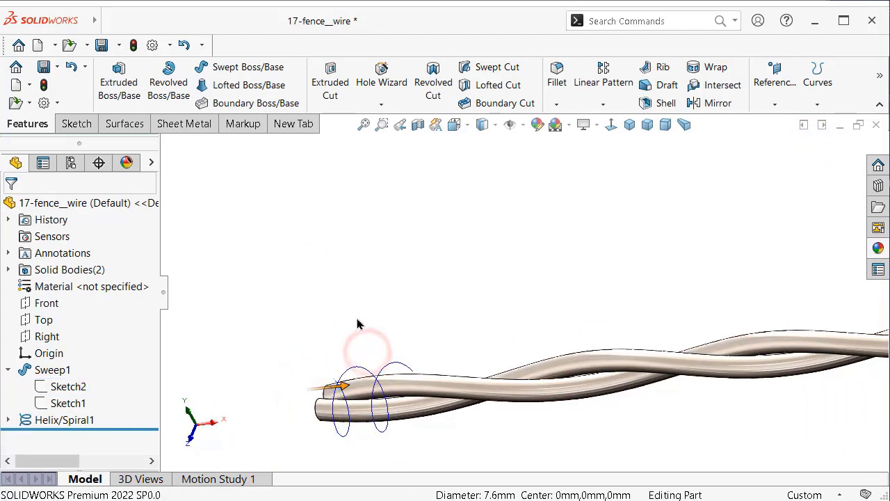
click(361, 372)
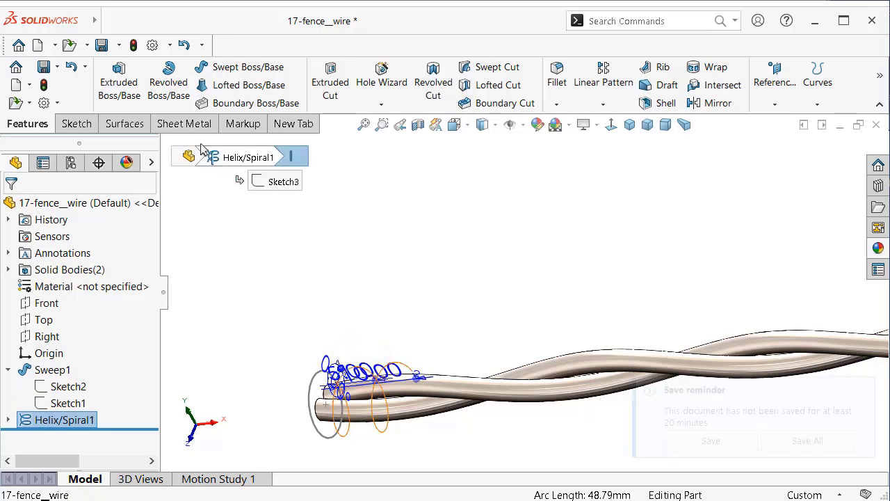
click(77, 122)
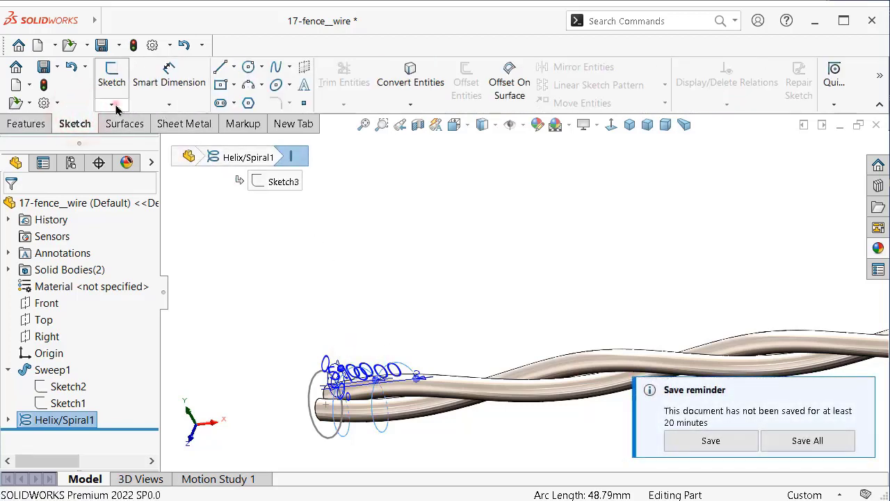
click(111, 104)
click(131, 139)
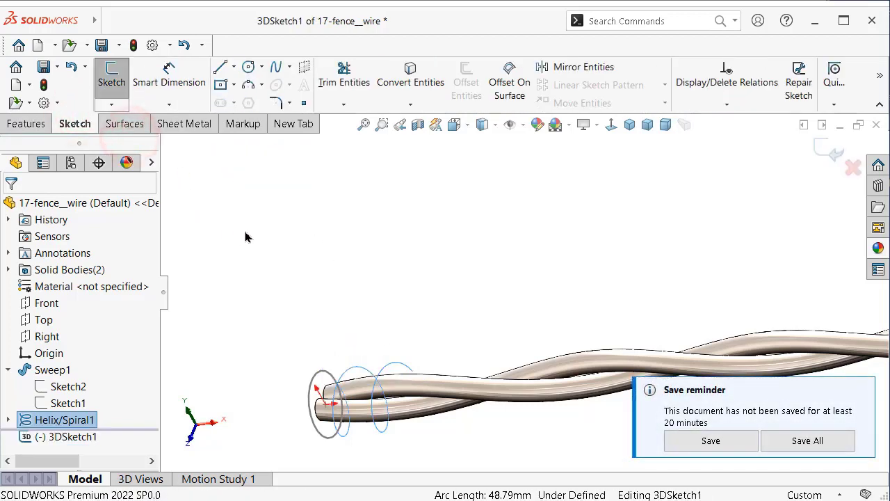
middle_drag(425, 296, 455, 351)
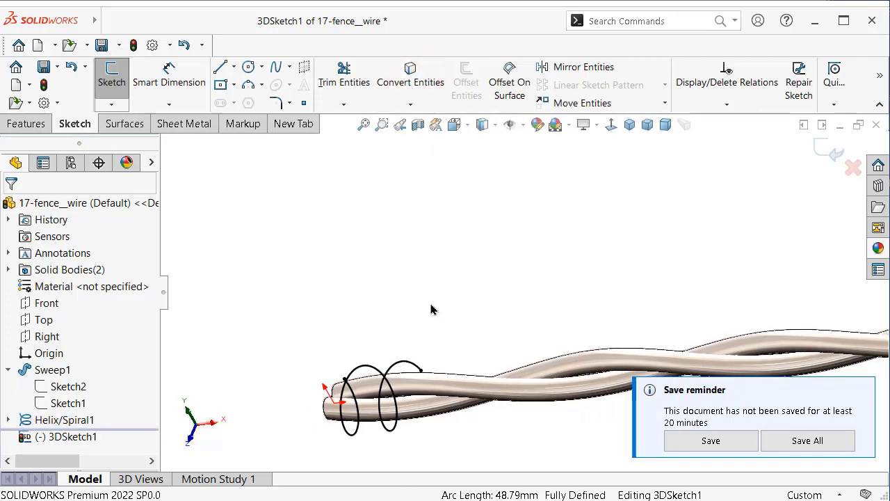
mouse_move(500, 250)
middle_down()
mouse_move(533, 294)
mouse_move(488, 251)
mouse_move(496, 258)
mouse_move(490, 277)
mouse_move(412, 237)
middle_up()
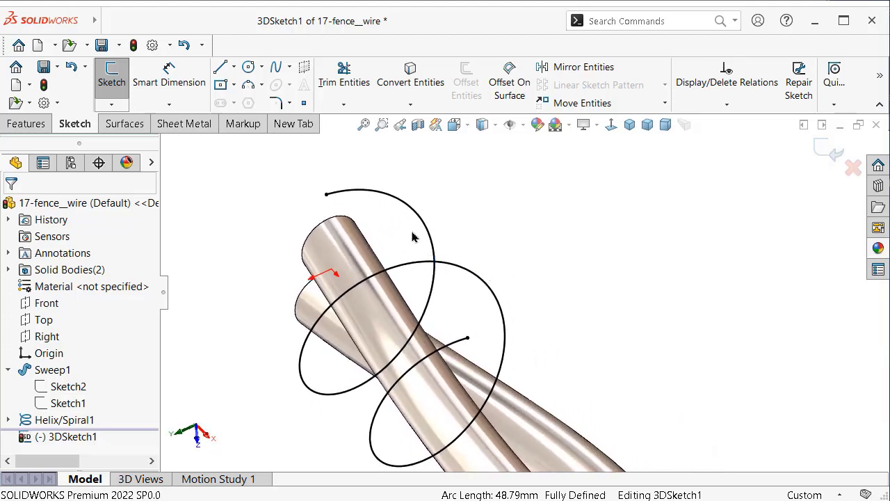
Step: Draw two straight lines extending outward from each end of the barb coil
click(221, 72)
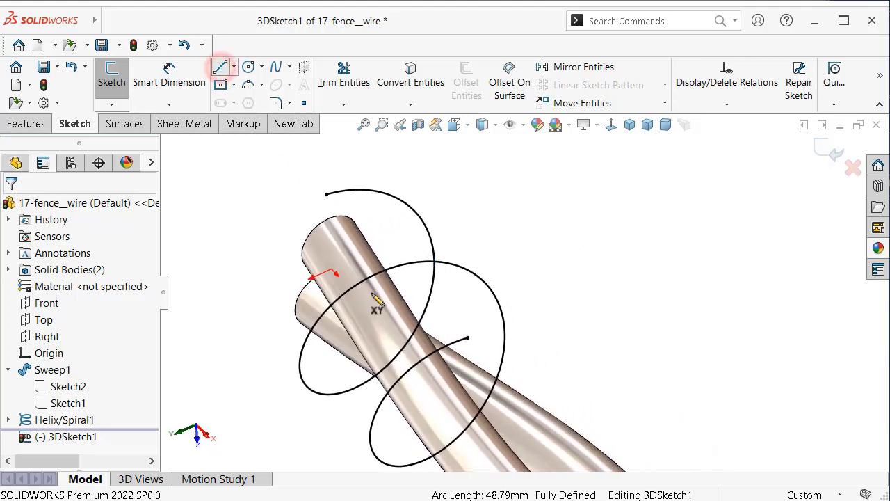
click(467, 339)
click(581, 306)
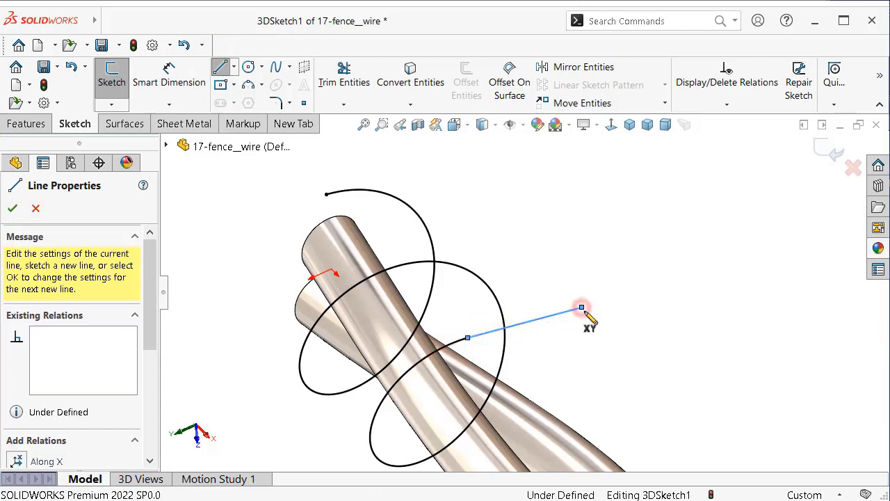
right_click(592, 324)
click(610, 331)
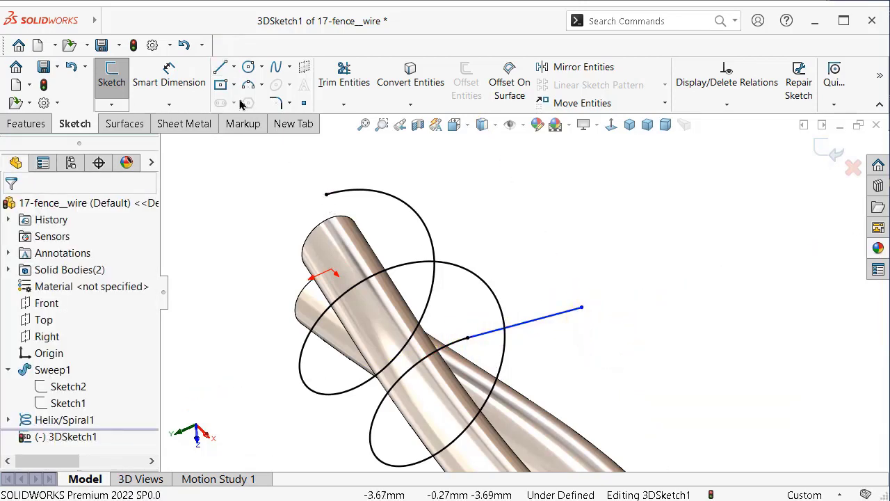
click(220, 72)
click(326, 193)
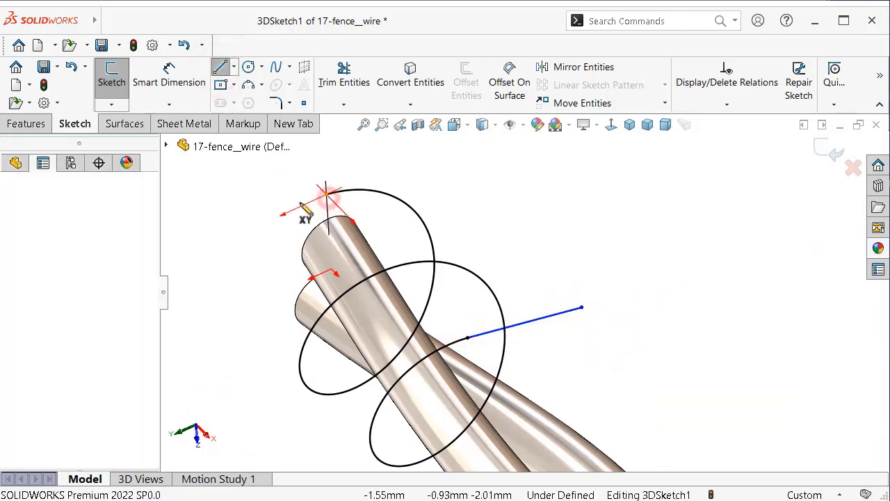
click(222, 226)
right_click(219, 234)
click(239, 249)
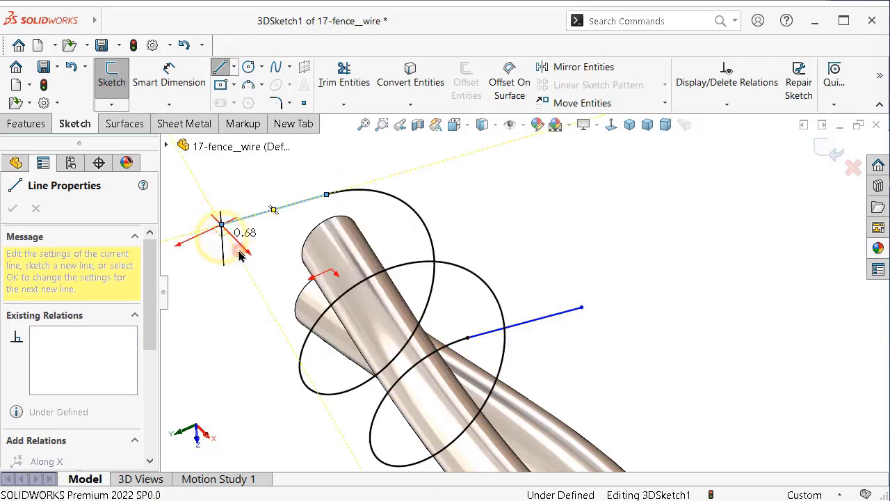
Step: Add a Tangent relation between the lower straight line and the coil
click(528, 203)
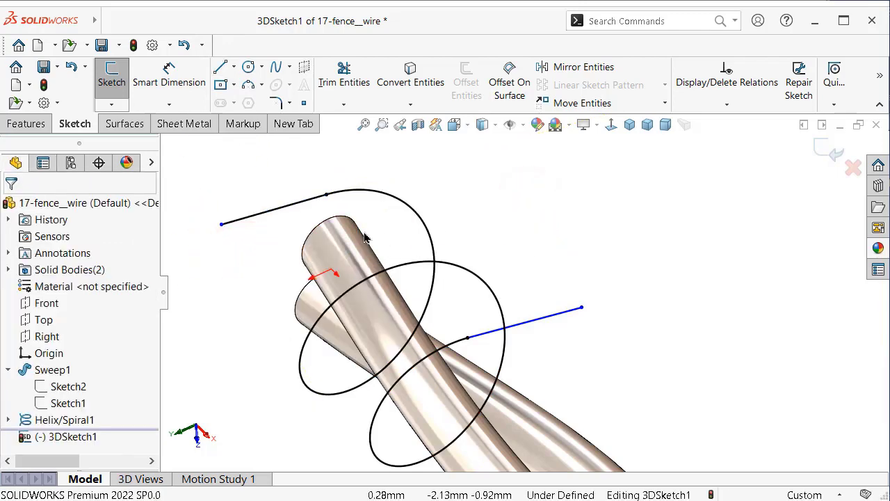
scroll(295, 224, down, 1)
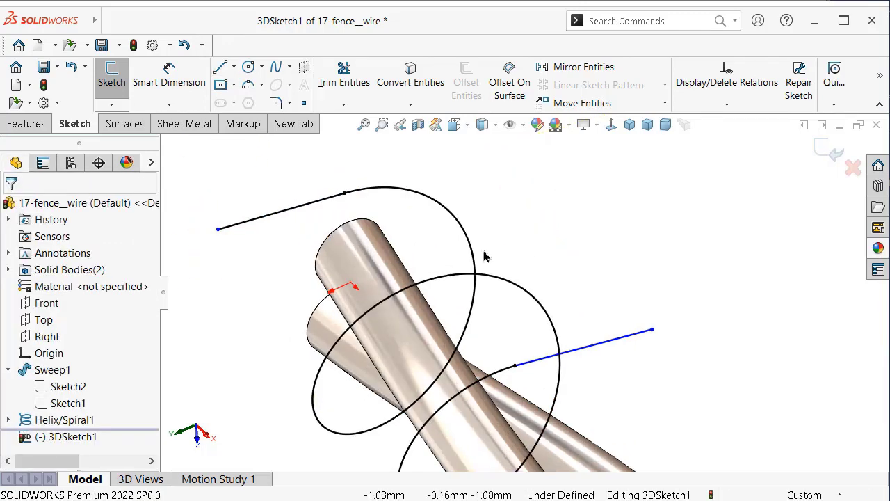
click(621, 346)
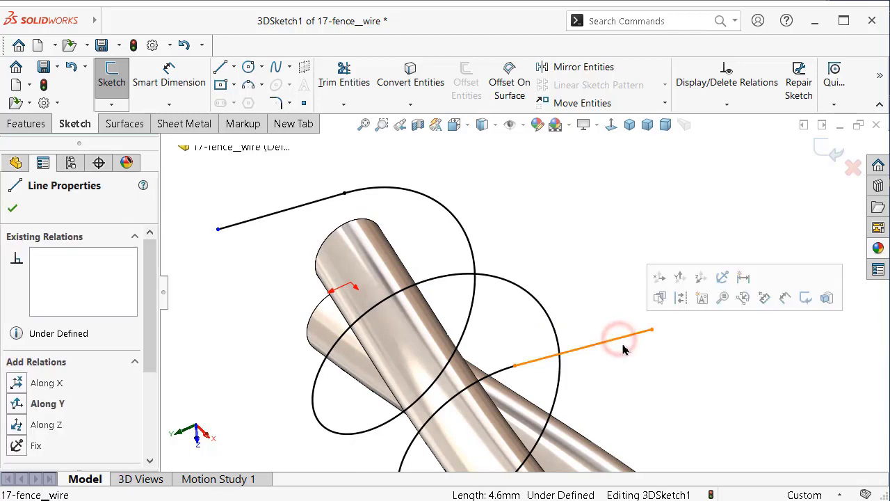
ctrl+click(499, 368)
click(542, 308)
click(572, 226)
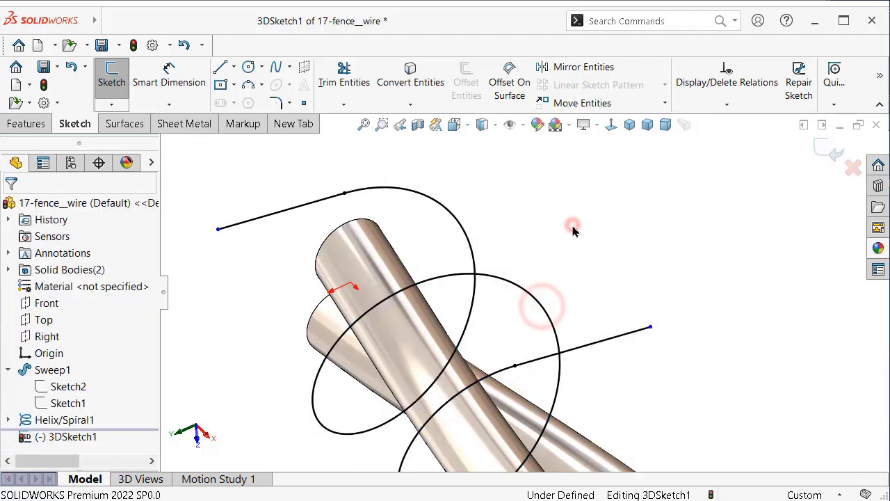
right_drag(718, 365, 698, 267)
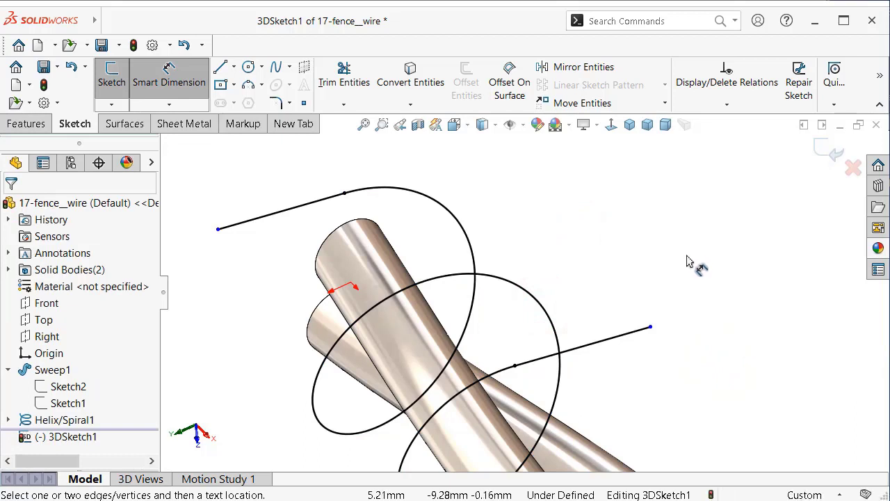
Step: Dimension the lower barb line to 10 mm
click(631, 340)
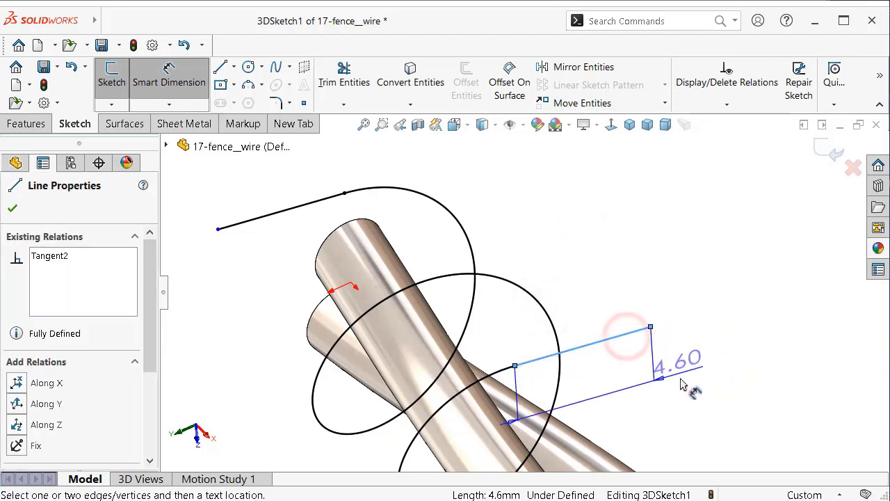
click(718, 377)
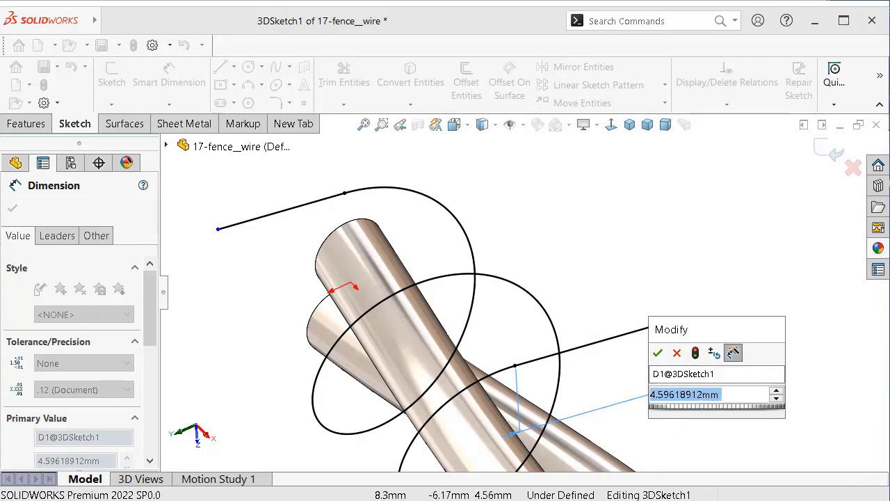
click(684, 466)
click(728, 396)
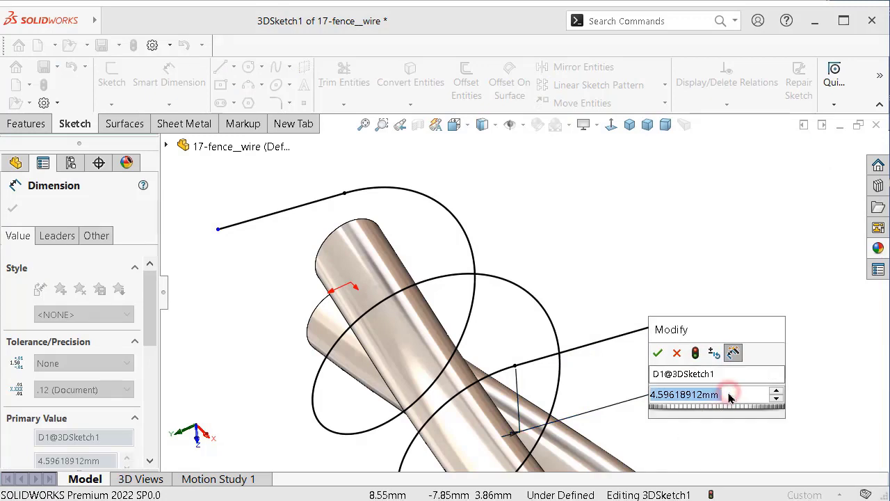
click(661, 352)
click(672, 268)
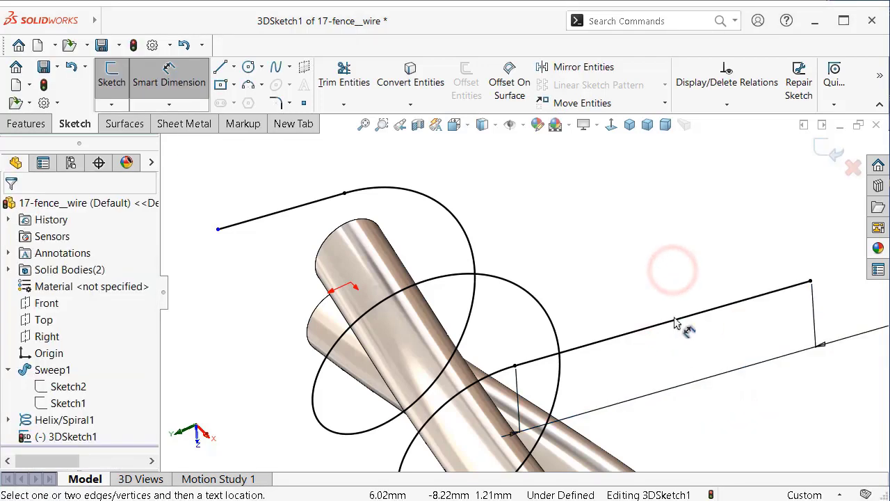
click(675, 320)
key(Escape)
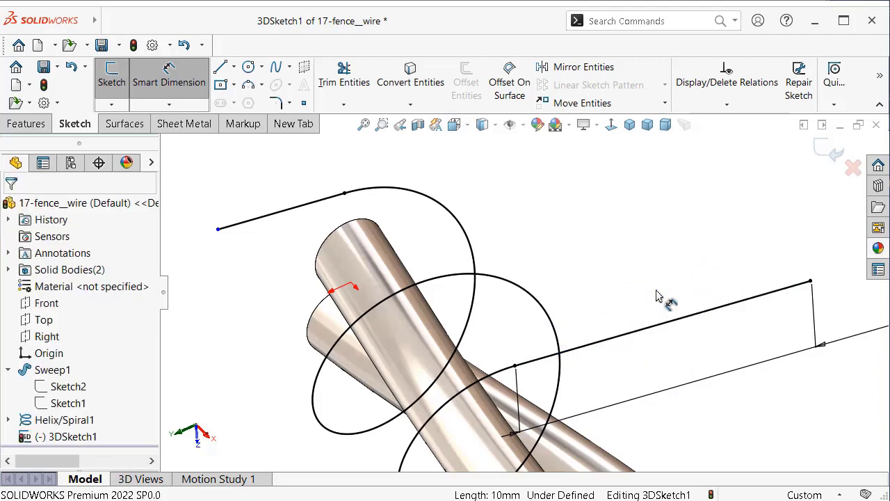
key(Escape)
Step: Make both straight barb lines equal length and move the 10.00 dimension closer
click(672, 323)
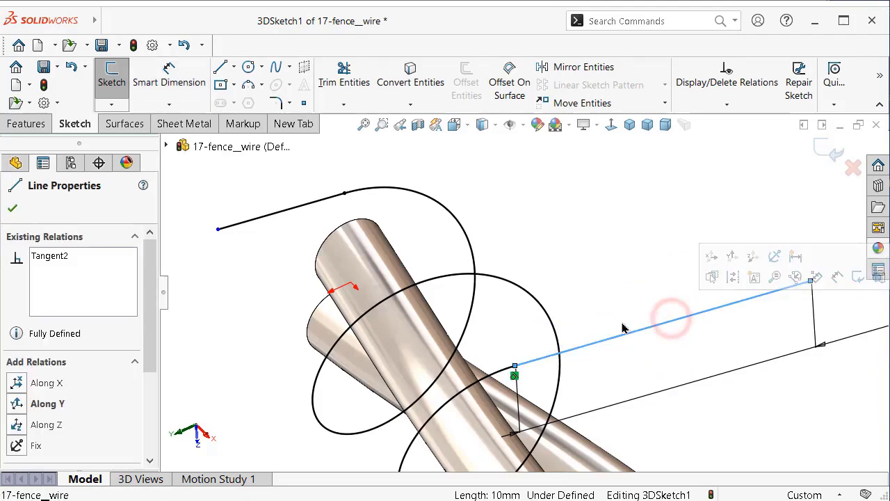
ctrl+click(310, 209)
click(472, 143)
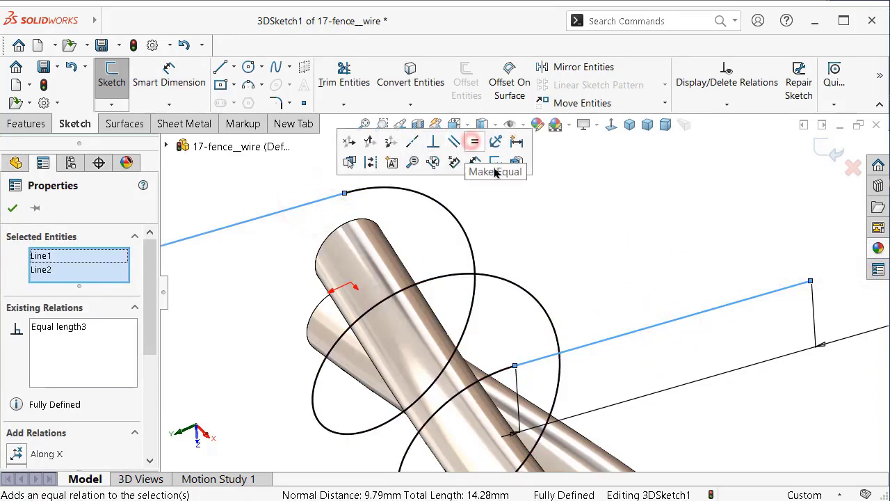
click(628, 235)
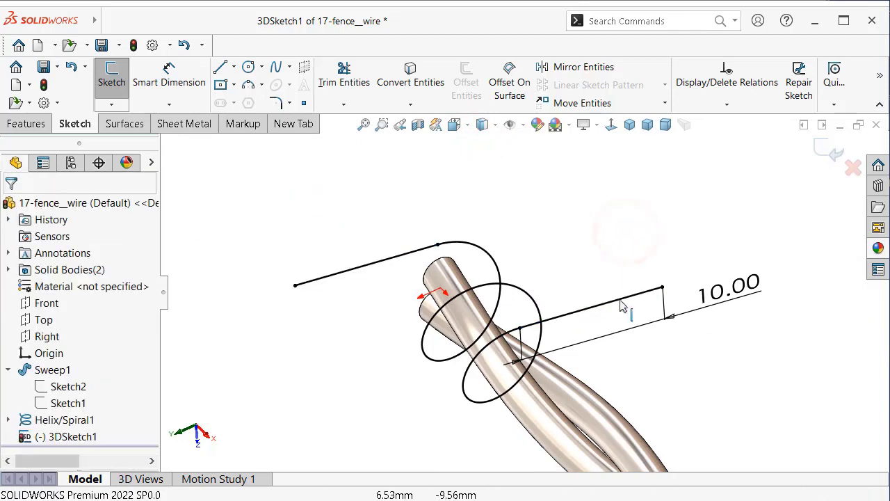
key(Up)
key(Up)
key(Up)
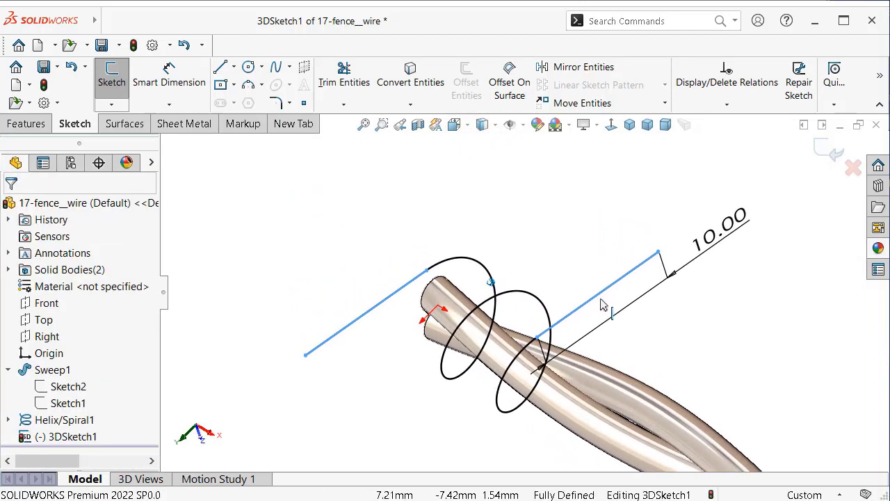
drag(672, 281, 605, 331)
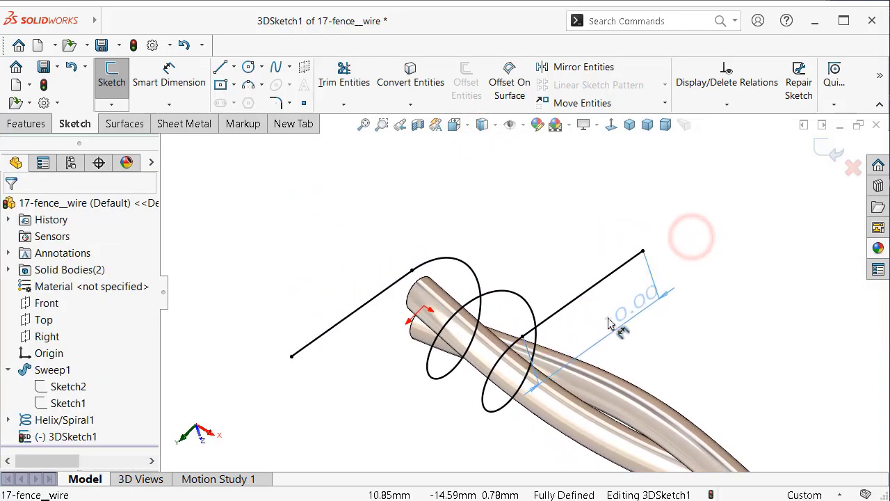
key(Up)
key(Up)
key(Up)
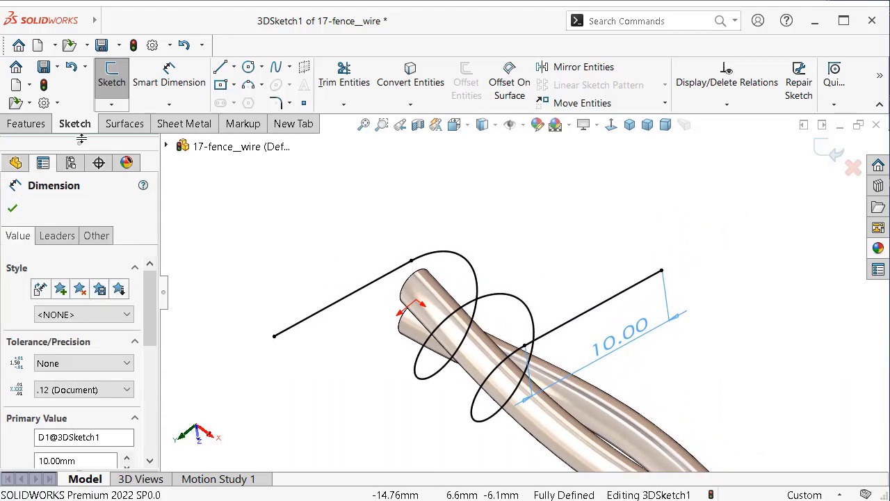
Step: Start a sweep with a 2.40 mm circular profile
click(28, 125)
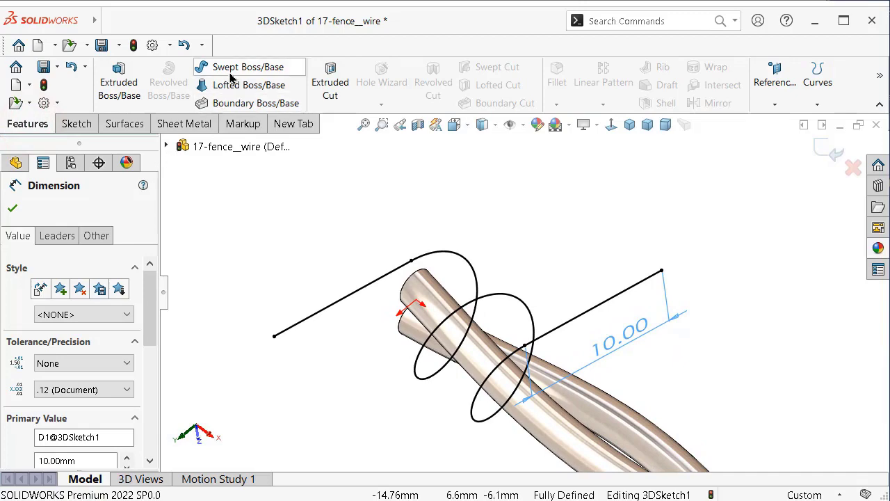
click(231, 69)
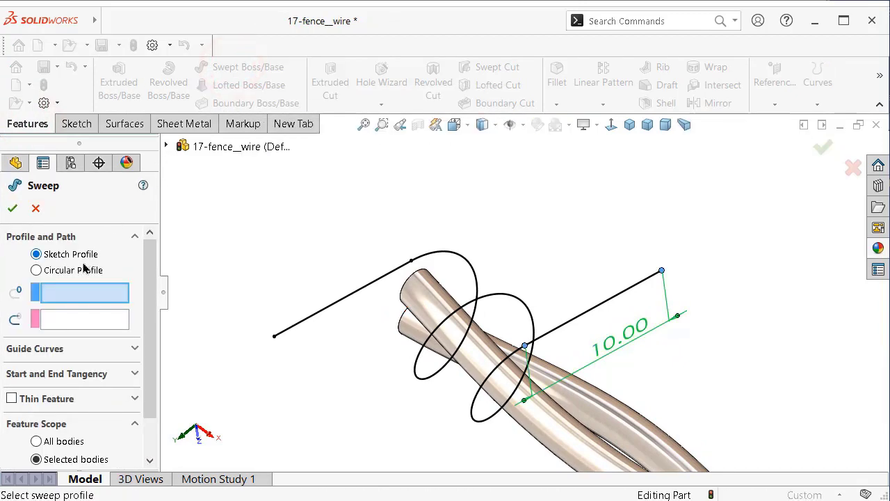
click(74, 271)
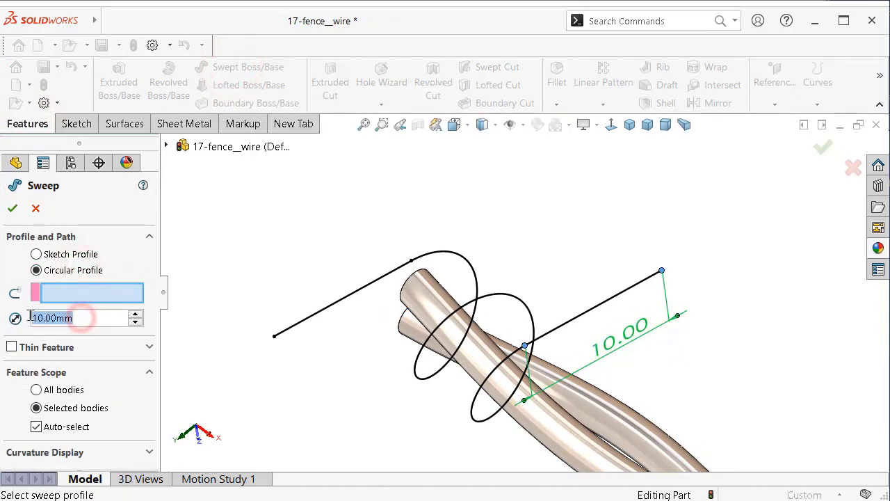
text(2.4)
click(220, 256)
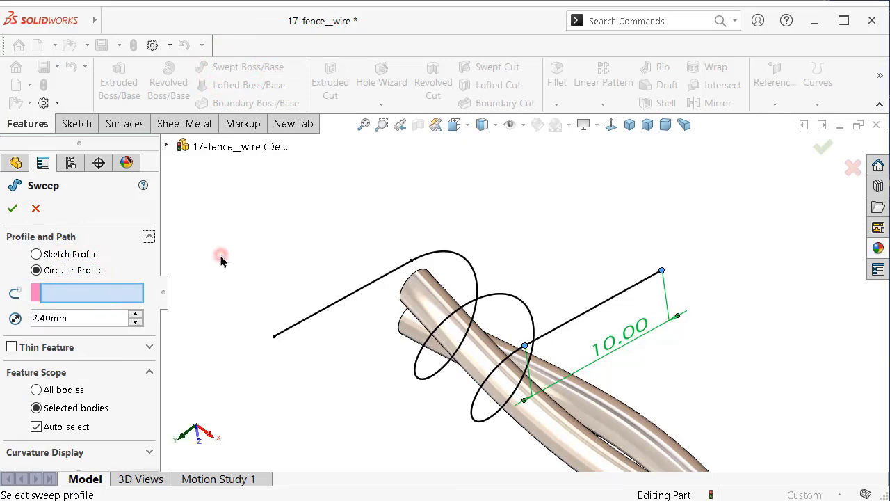
Step: Pick the coil and both straight lines as the path and create Sweep2
right_click(129, 299)
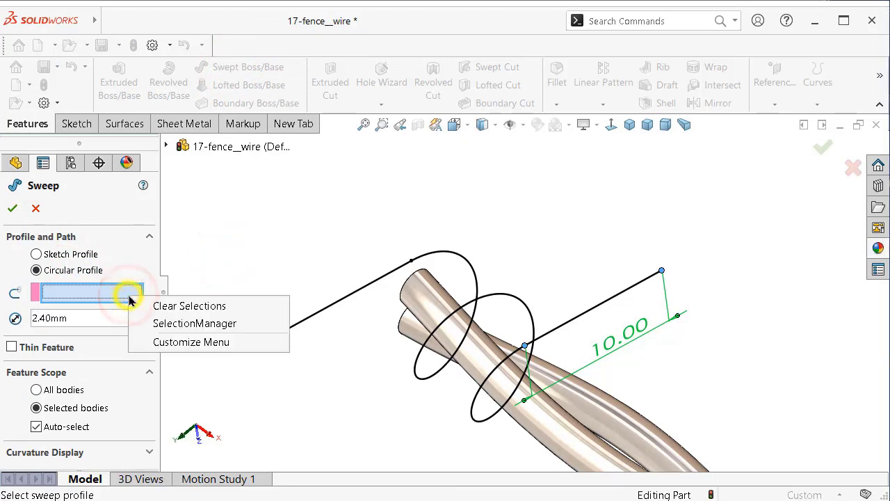
click(151, 322)
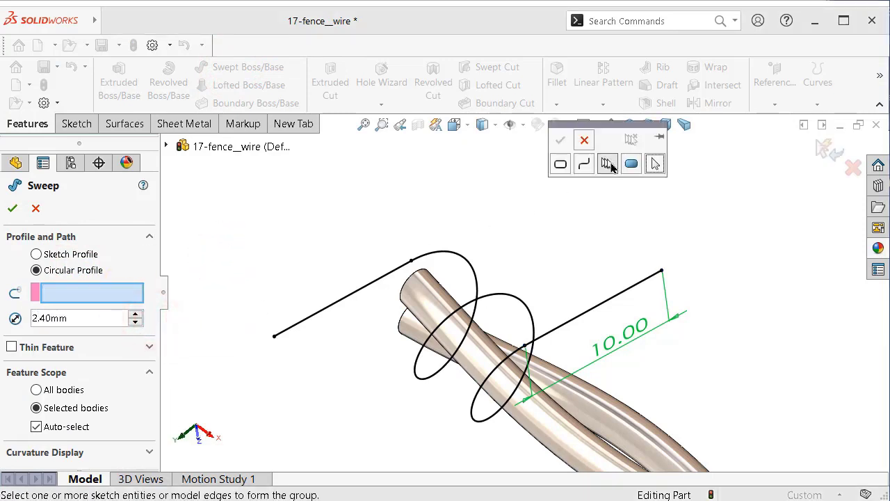
click(403, 265)
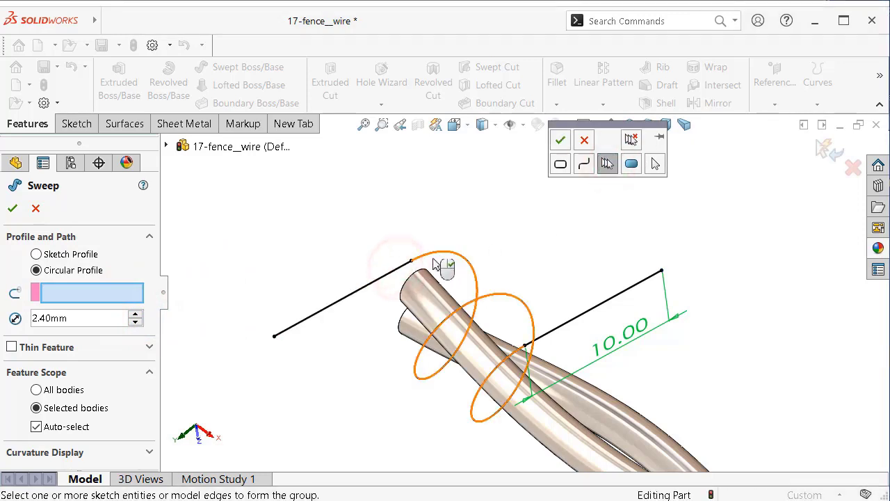
click(409, 263)
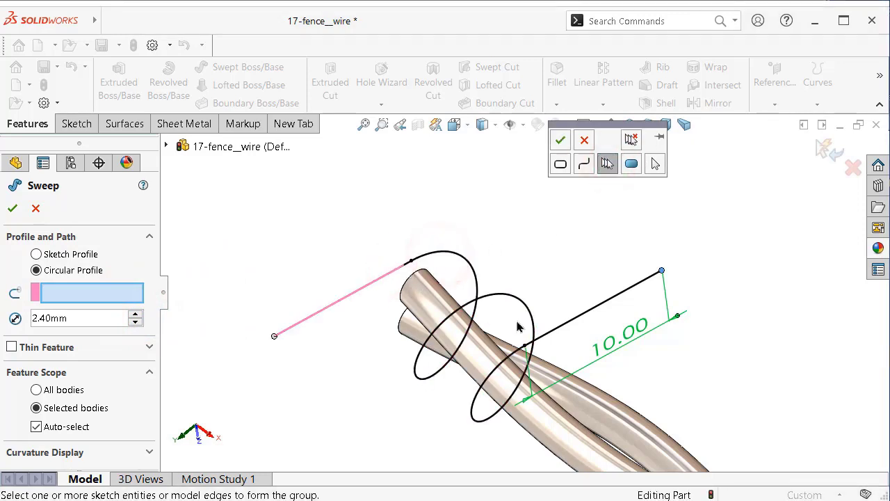
click(584, 321)
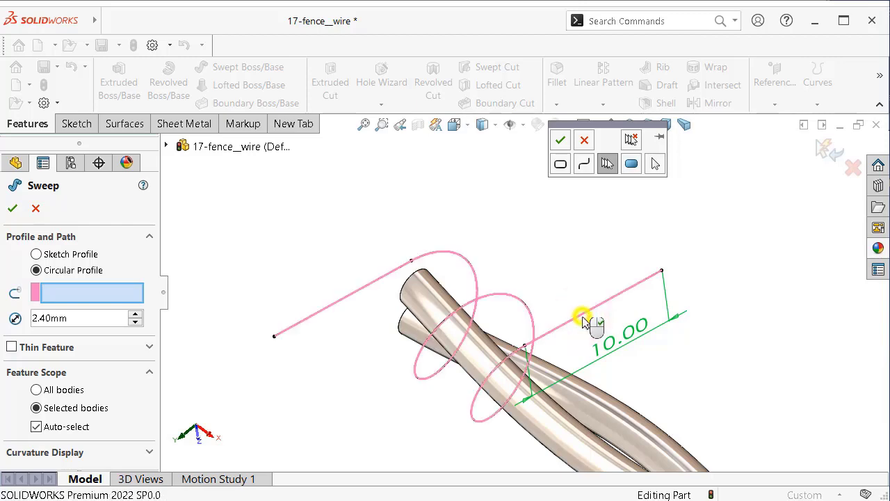
right_click(588, 322)
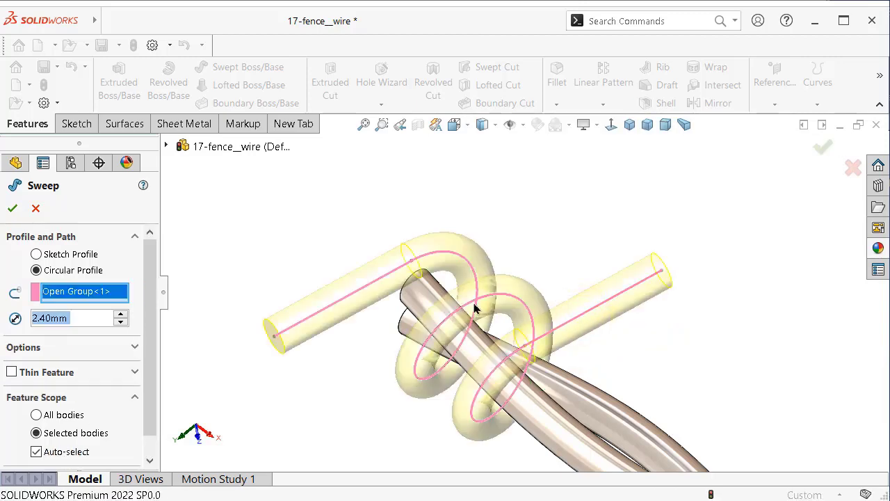
click(13, 210)
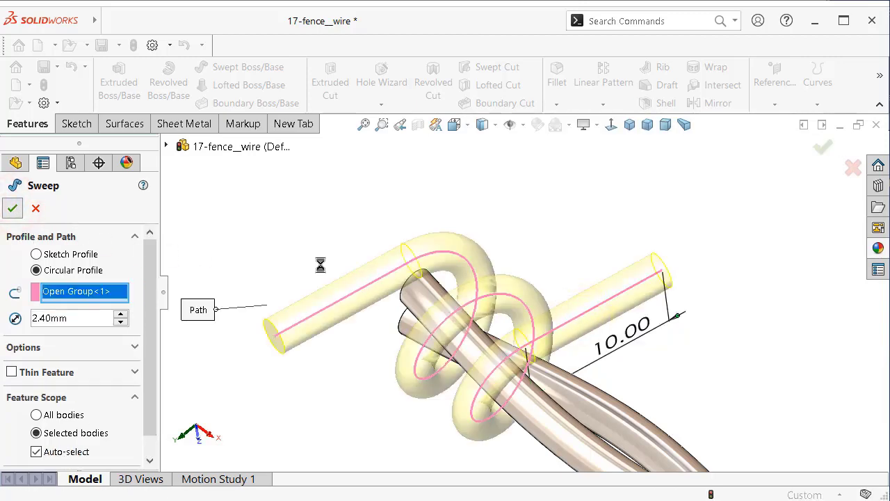
click(584, 229)
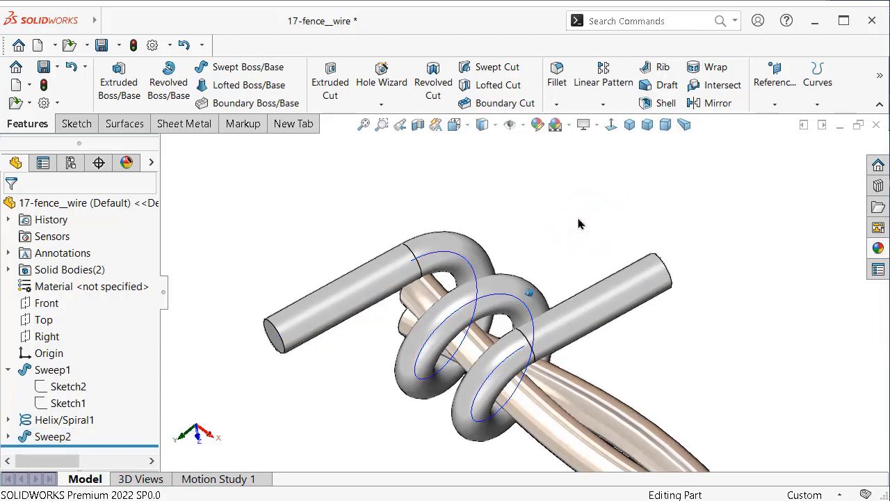
Step: Apply the matte steel appearance to the Sweep2 barb coil
key(Left)
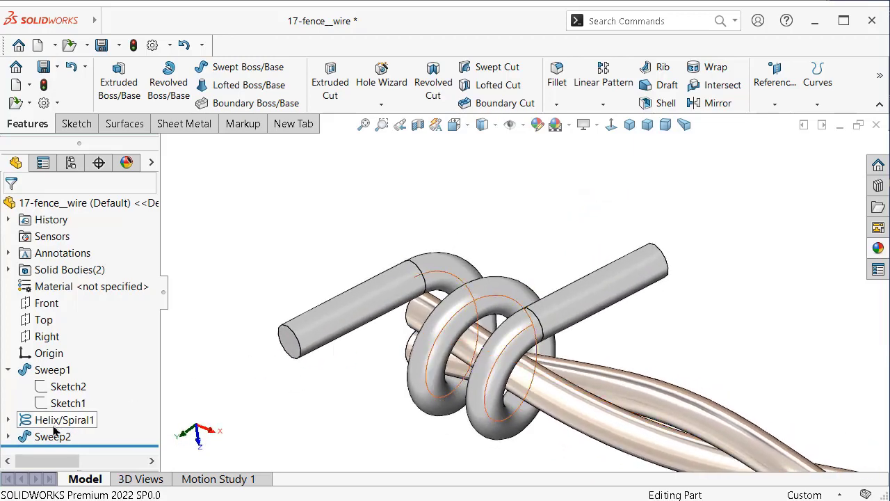
click(48, 436)
click(876, 249)
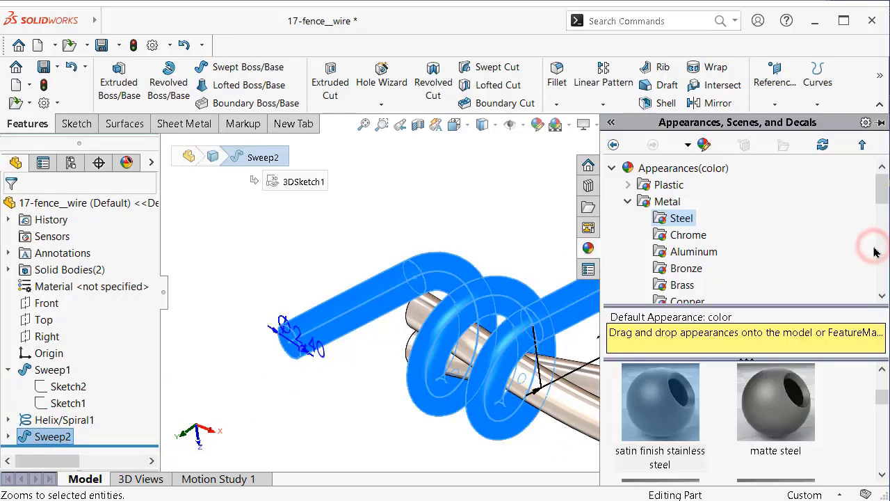
drag(784, 415, 573, 306)
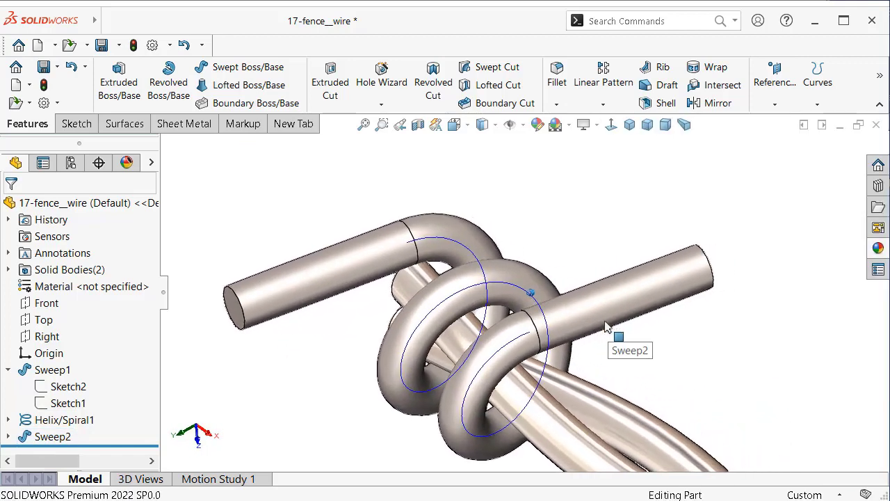
drag(574, 306, 590, 318)
Step: Hide Helix/Spiral1 and show the barb's 3DSketch1 path
click(8, 436)
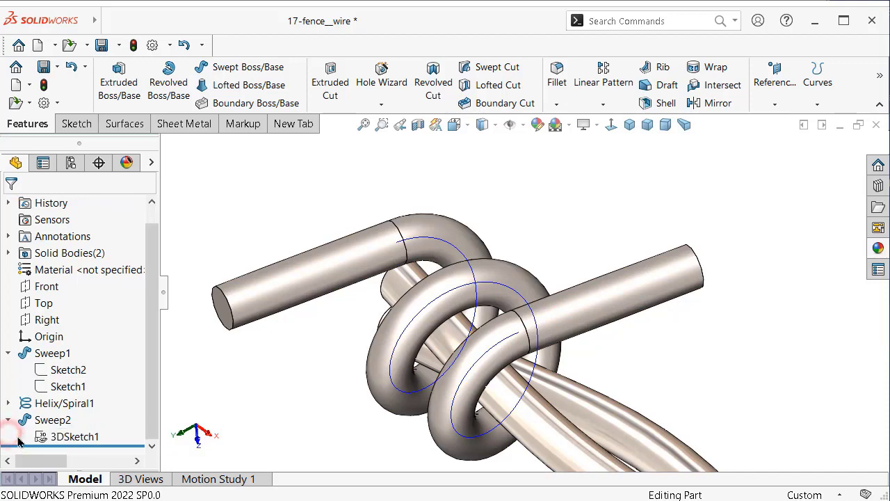
click(69, 403)
click(89, 375)
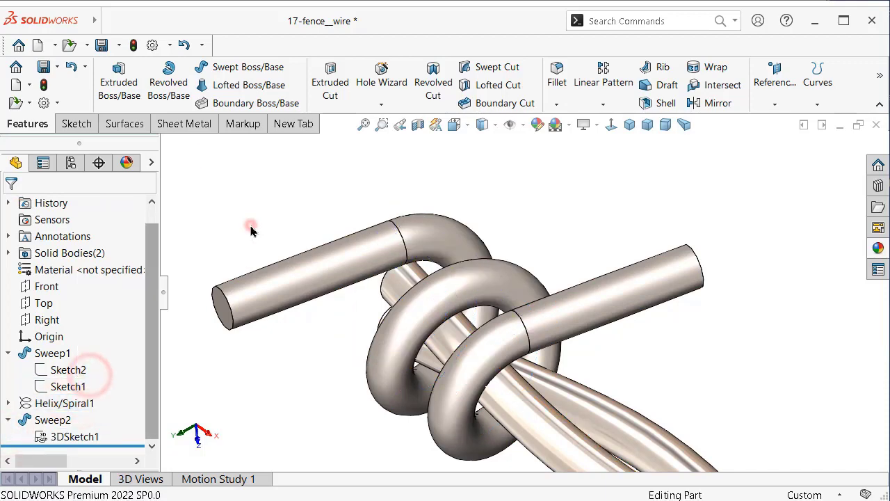
click(250, 224)
click(74, 436)
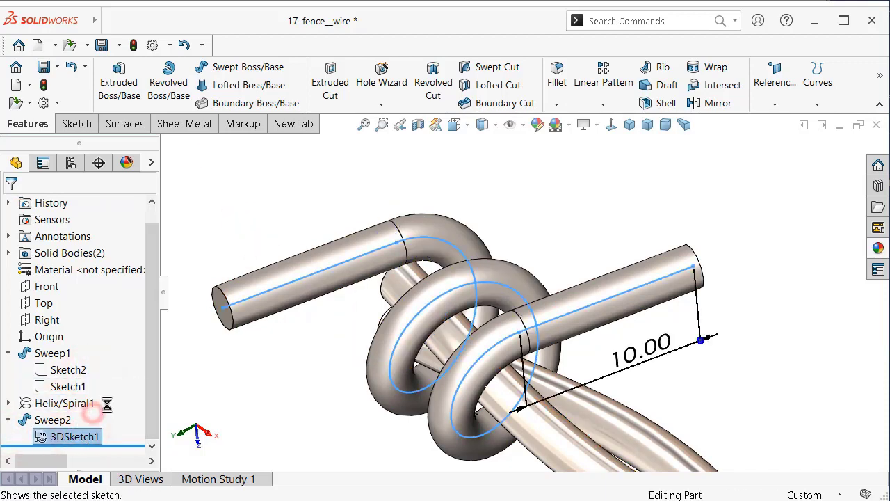
click(94, 415)
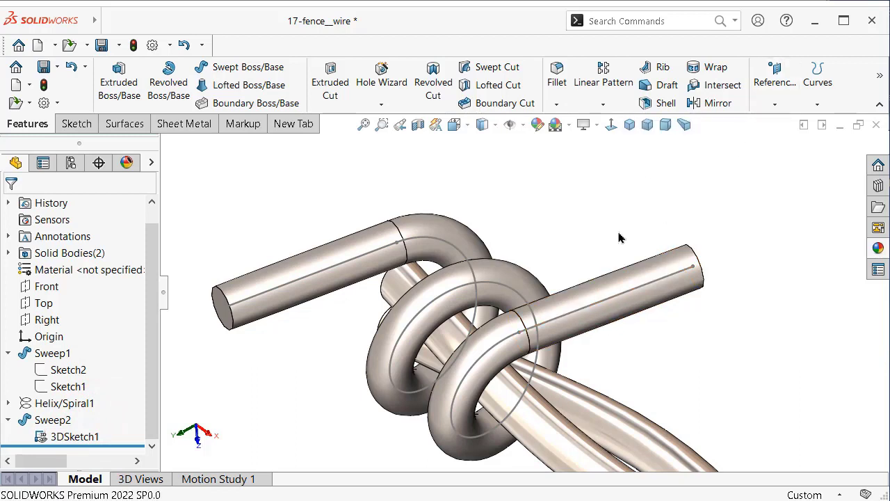
scroll(613, 242, up, 2)
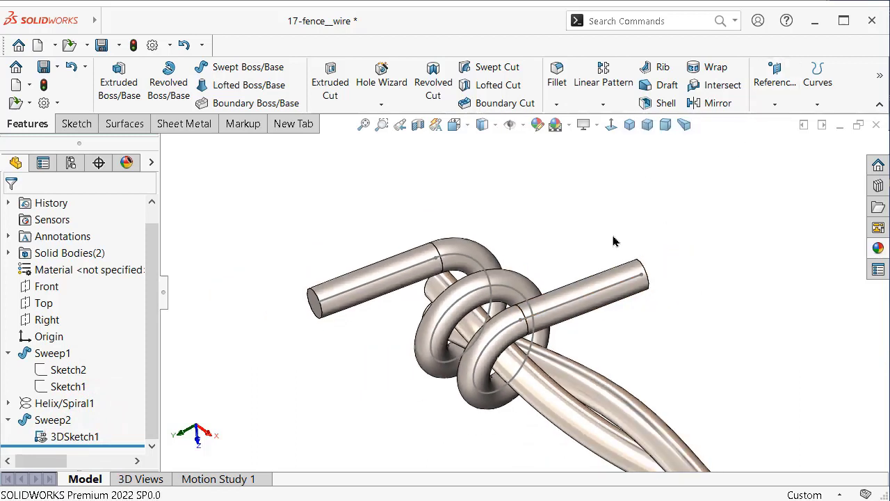
Step: Create Plane1 through the barb's straight leg line, dropping the Right plane reference
click(49, 321)
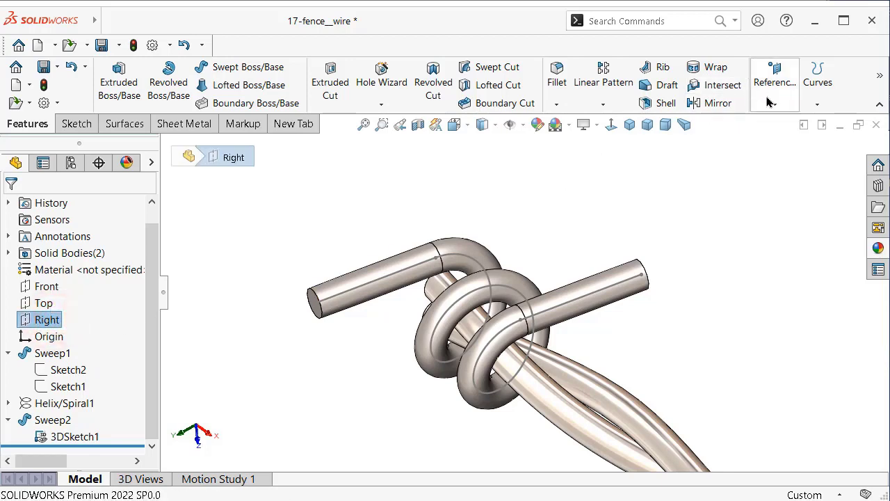
click(769, 104)
click(772, 120)
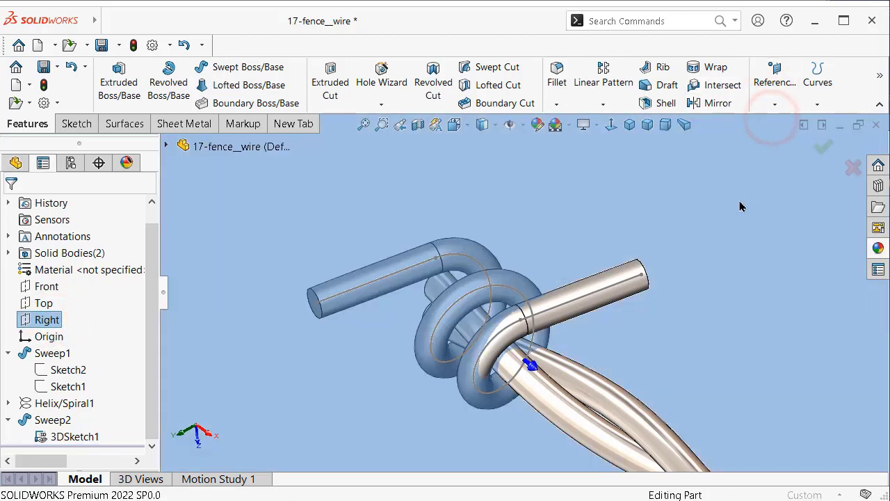
click(373, 290)
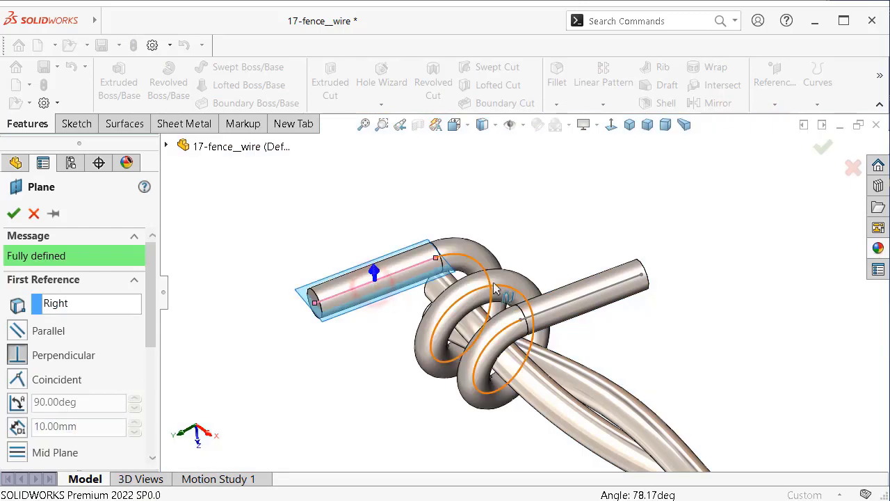
key(Left)
key(Left)
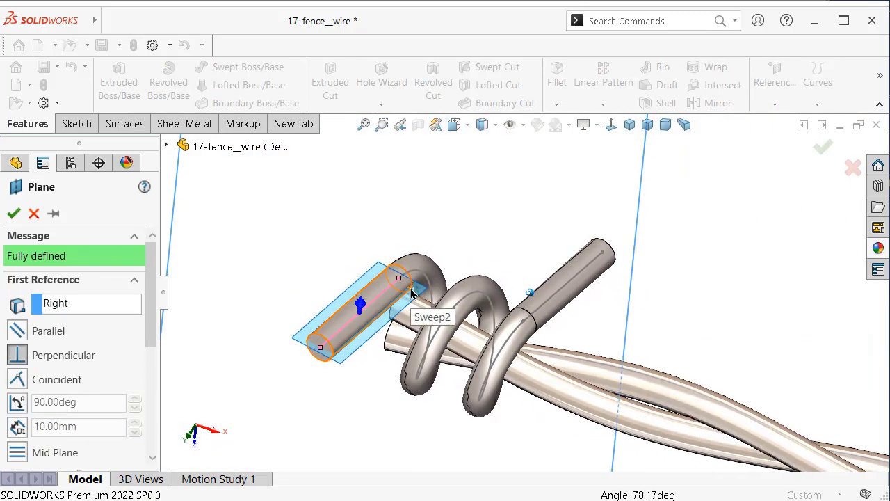
click(212, 273)
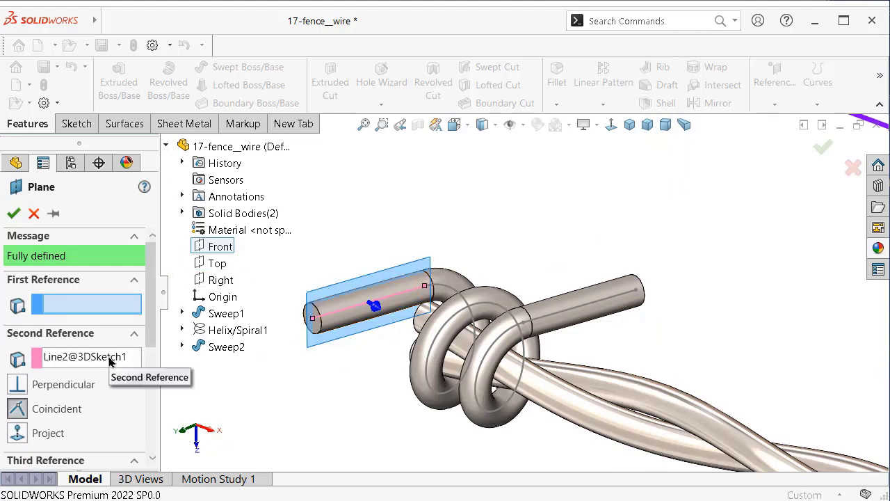
click(13, 213)
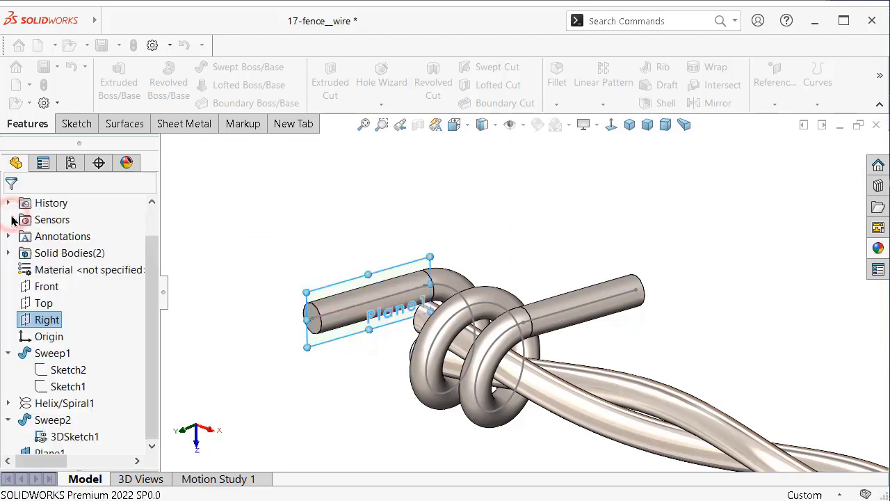
Step: Edit Sweep2 so it no longer merges, making it a separate solid body
click(325, 246)
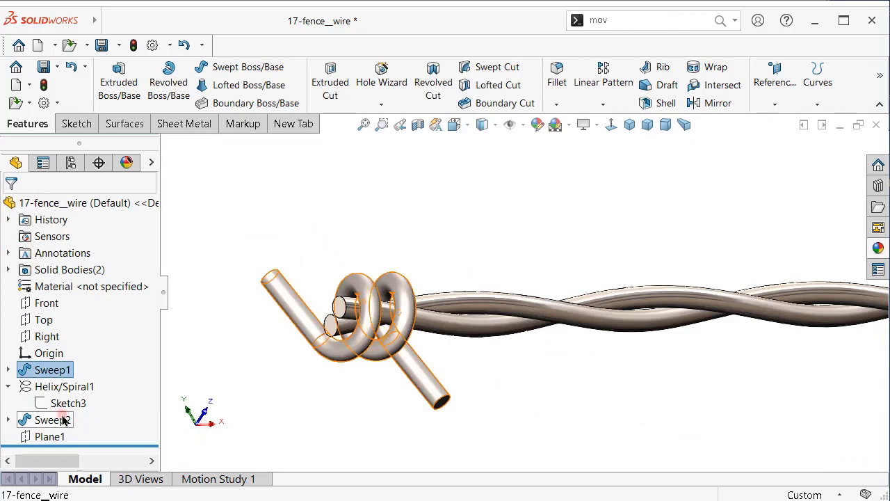
click(61, 420)
click(75, 370)
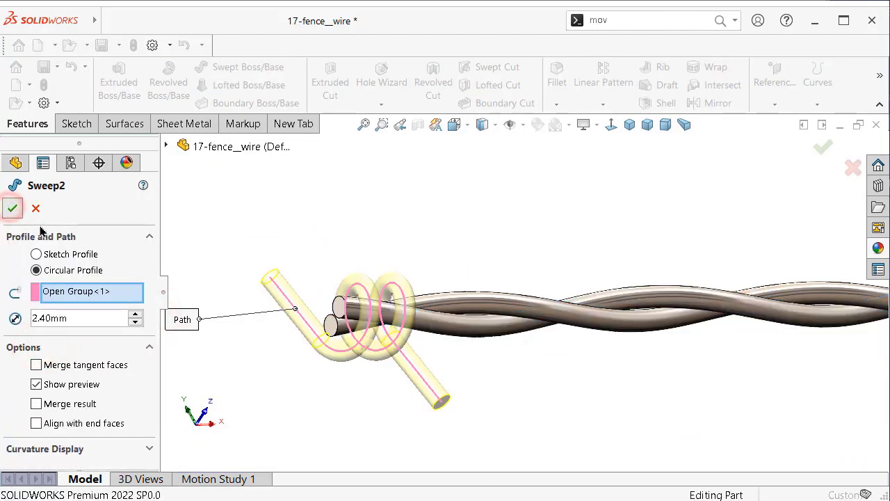
click(98, 270)
Step: Apply matte steel to the Sweep2 solid body
click(9, 270)
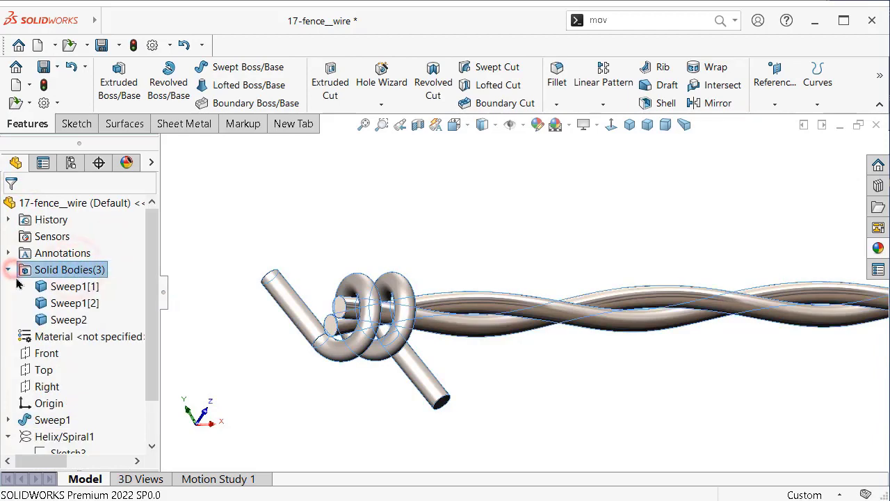
click(69, 319)
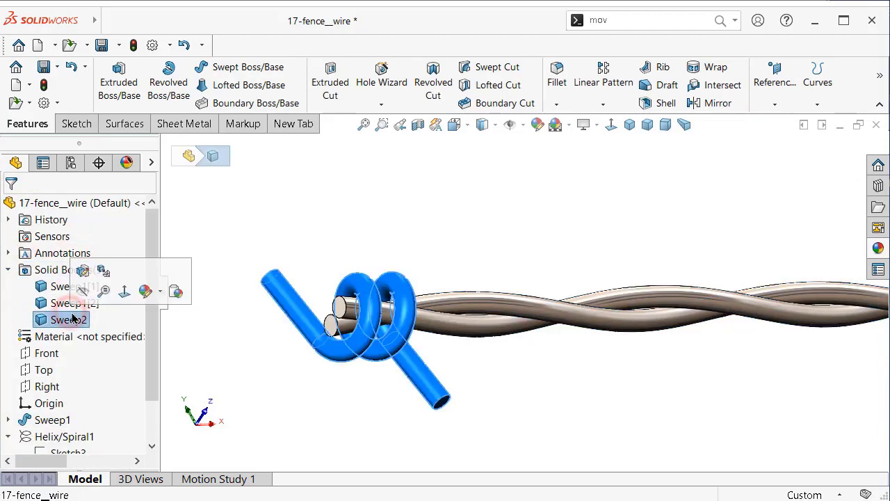
click(879, 248)
double_click(776, 402)
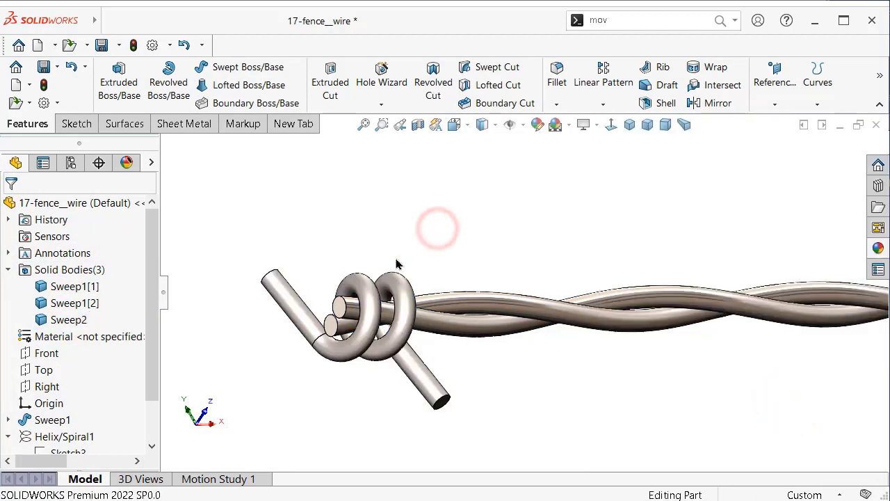
scroll(150, 347, down, 3)
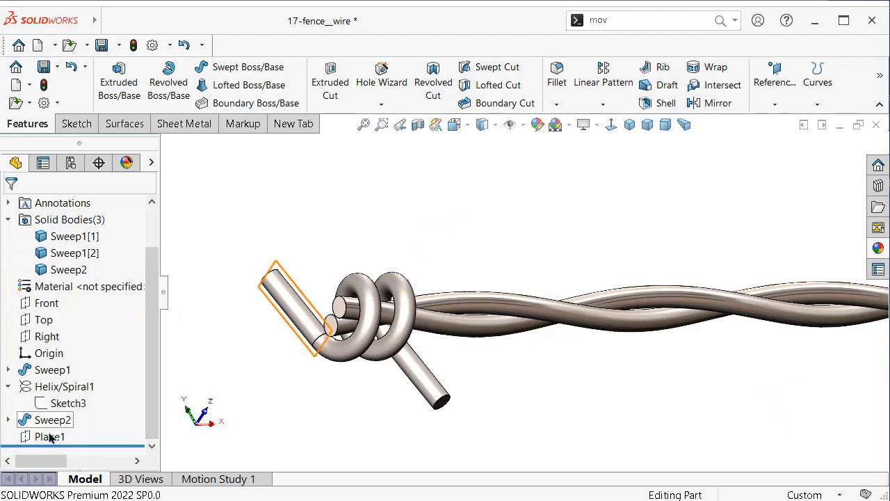
click(50, 437)
Step: Open a new sketch on Plane1 and view it Normal To
click(61, 419)
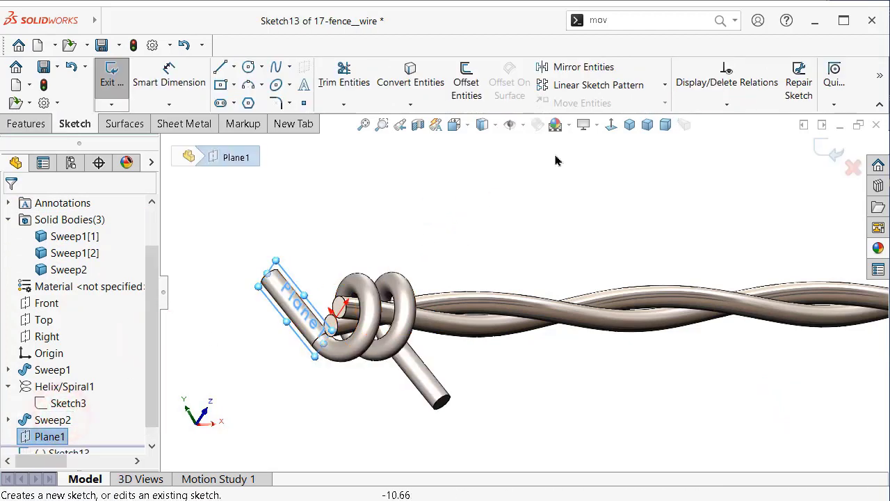
click(611, 124)
scroll(671, 299, down, 4)
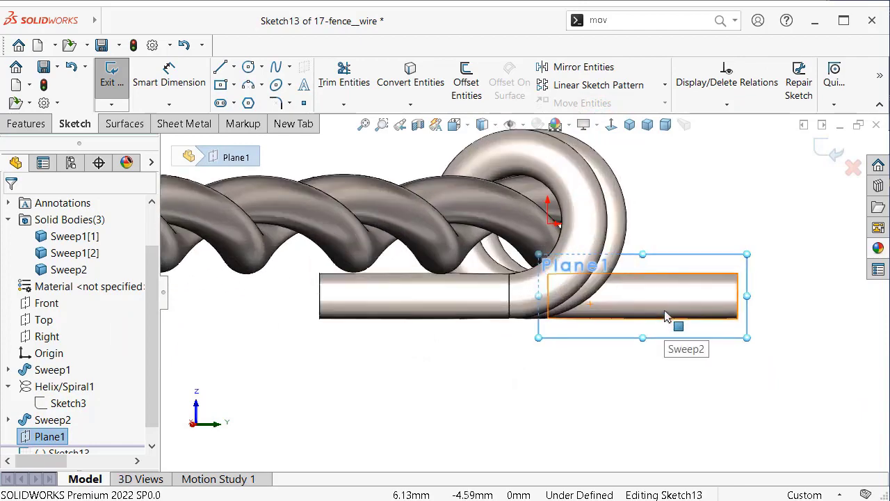
scroll(666, 317, down, 2)
scroll(667, 312, down, 2)
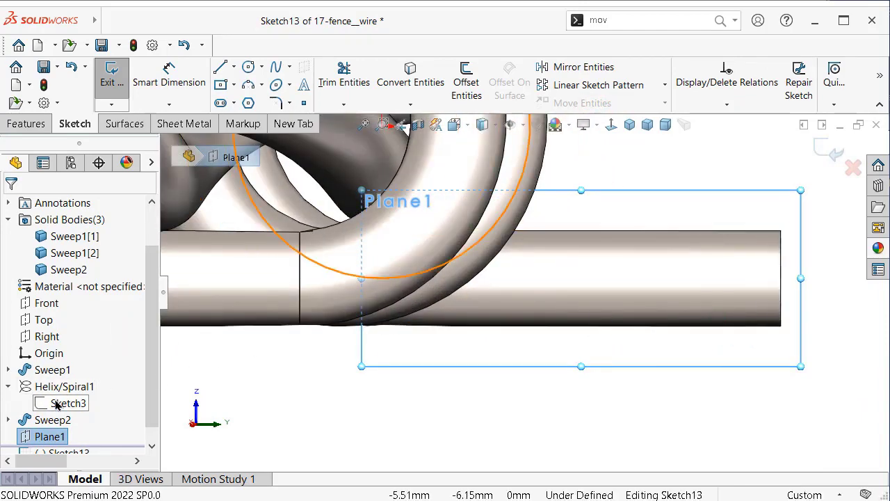
scroll(146, 376, down, 1)
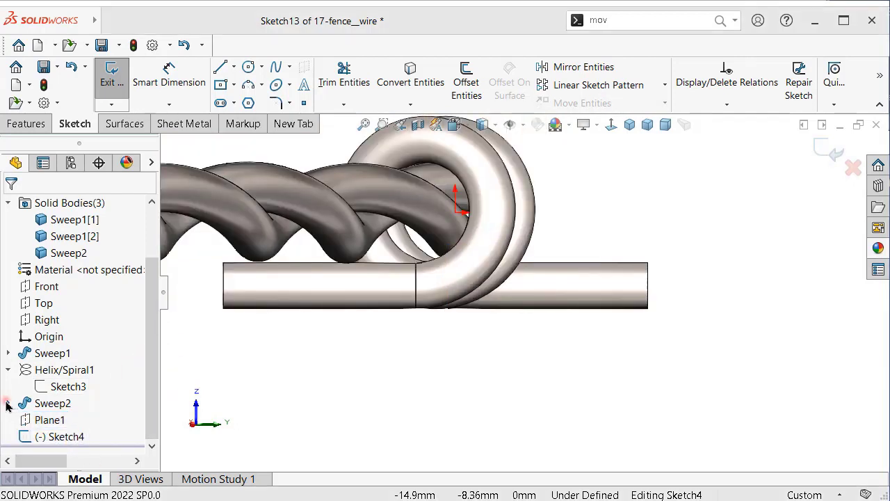
Step: Show 3DSketch1 from under Sweep2 in the tree
click(7, 403)
click(66, 419)
click(73, 395)
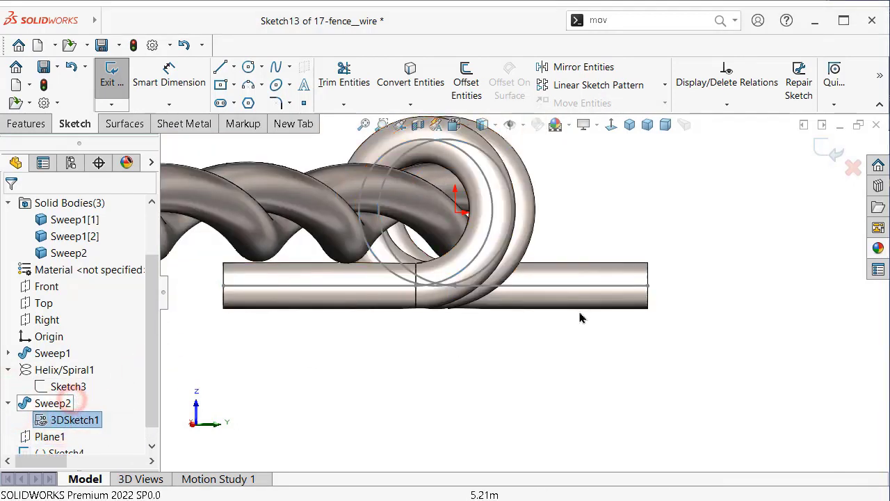
scroll(636, 278, down, 3)
scroll(638, 278, down, 1)
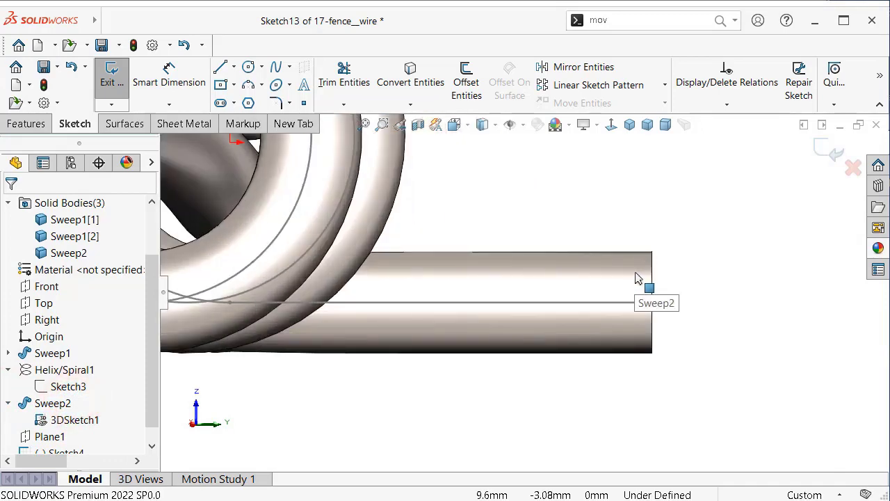
Step: Draw an angled line across the leg, its top endpoint vertical above the centreline midpoint
click(223, 70)
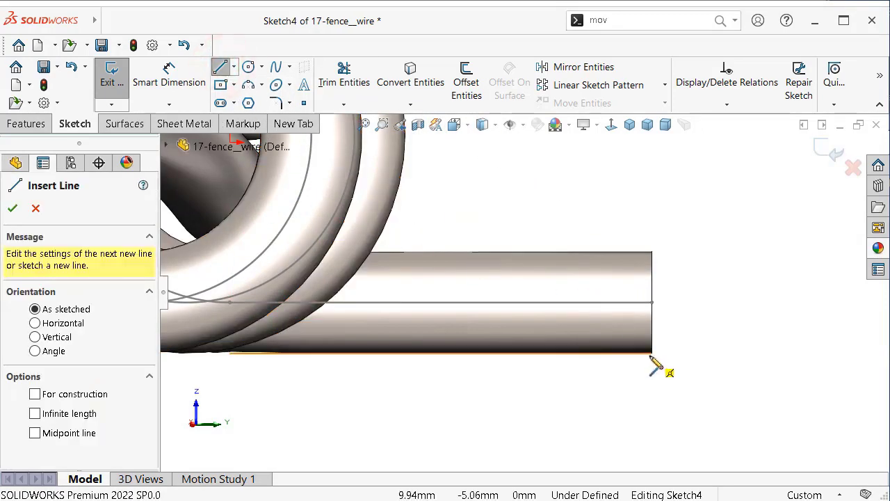
click(651, 352)
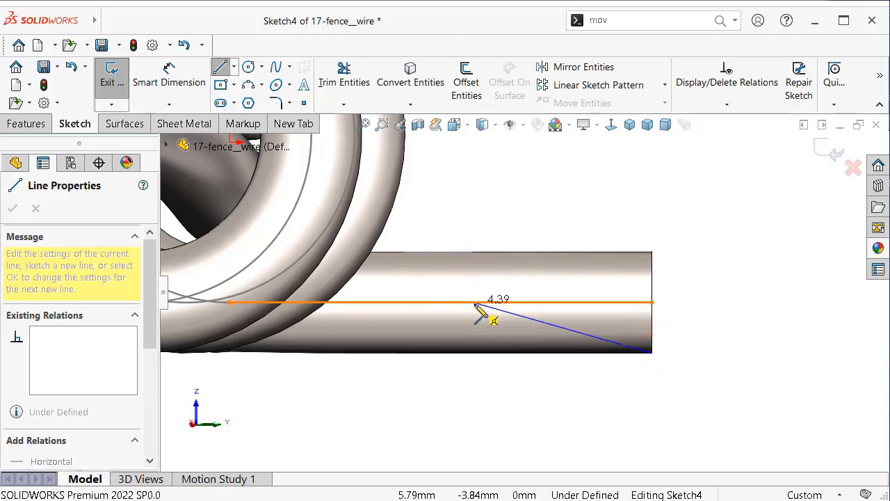
click(441, 252)
double_click(477, 228)
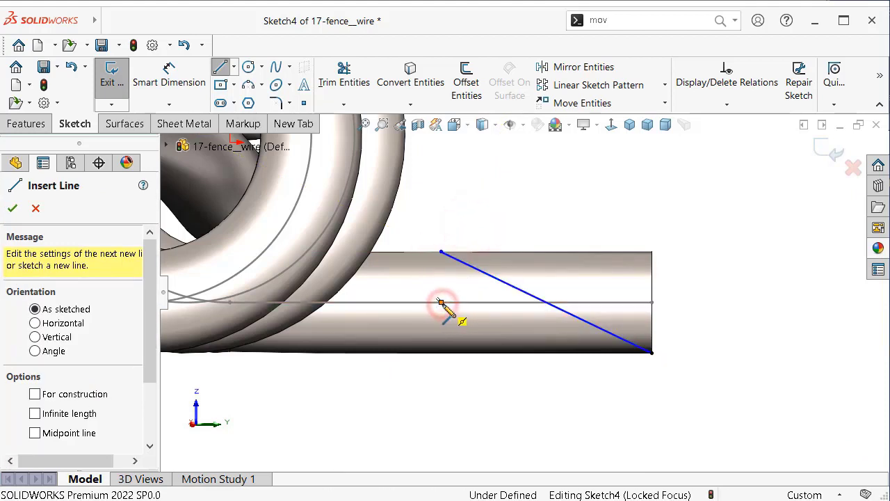
key(Escape)
right_click(446, 308)
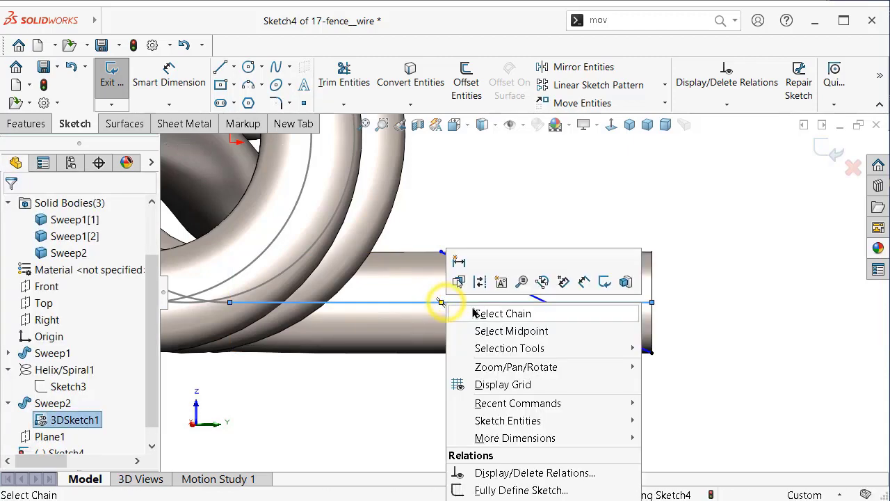
click(503, 328)
ctrl+click(441, 253)
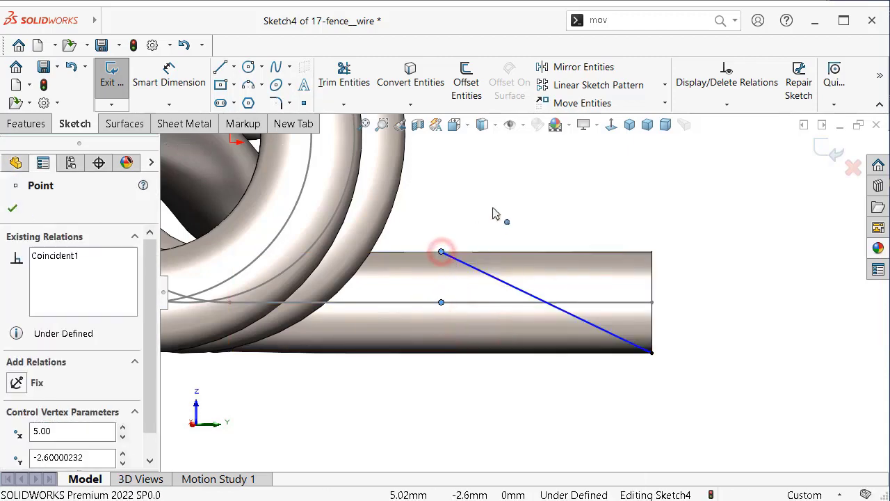
click(502, 189)
click(484, 169)
Step: Draw a second line from the cylinder's lower-left corner to its top edge, vertical above the midpoint
scroll(430, 221, up, 3)
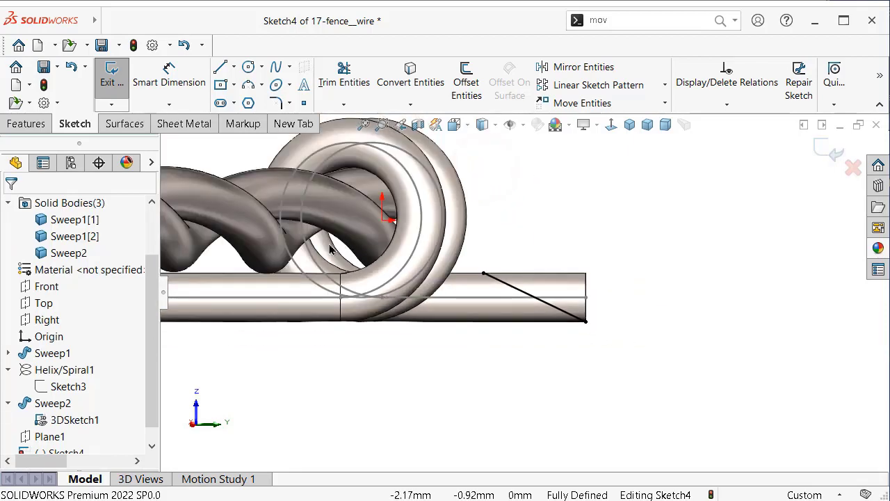
scroll(347, 292, up, 2)
scroll(358, 272, up, 1)
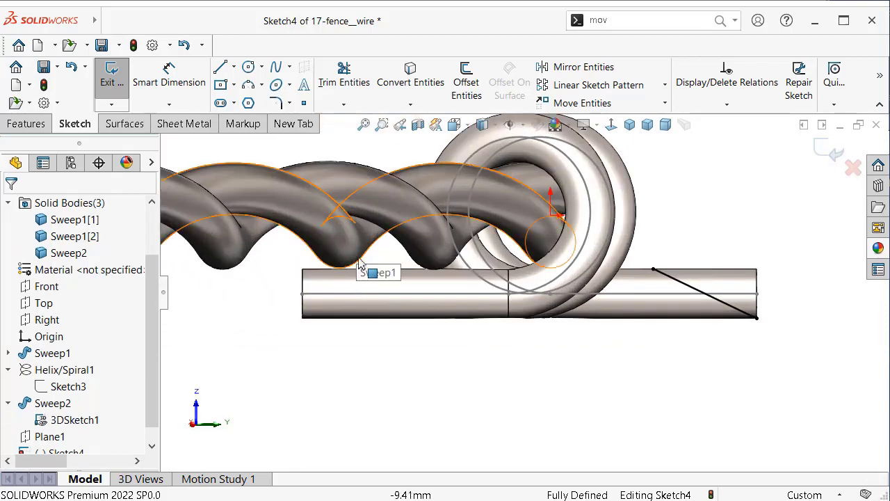
key(s)
click(485, 284)
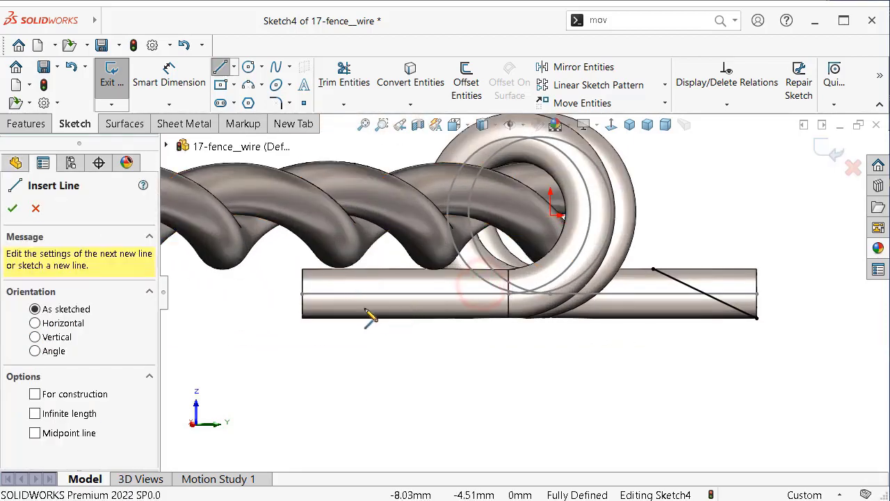
click(301, 318)
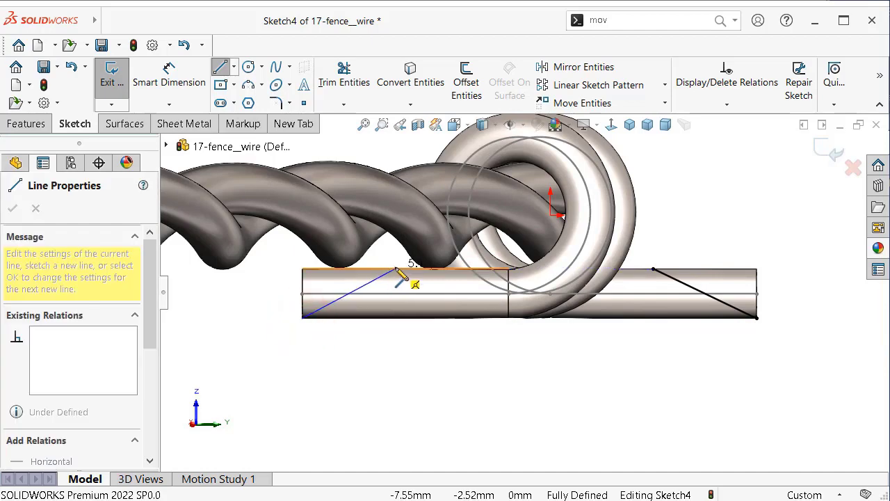
click(395, 269)
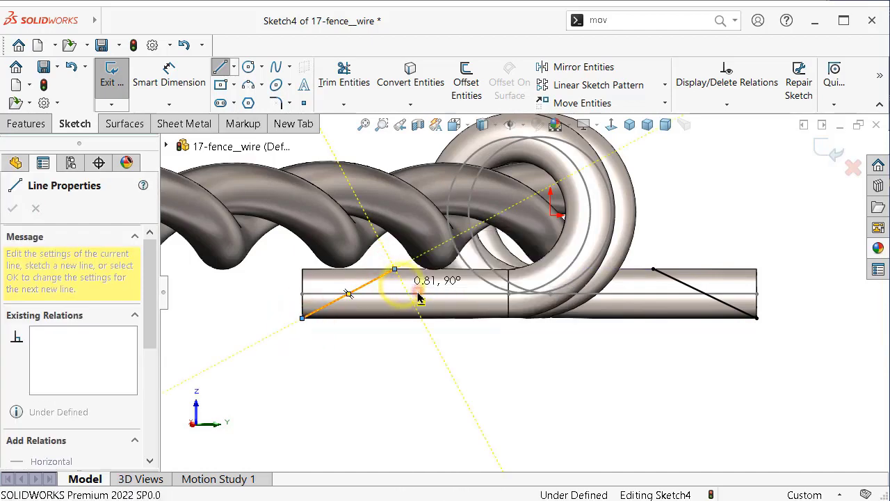
key(Escape)
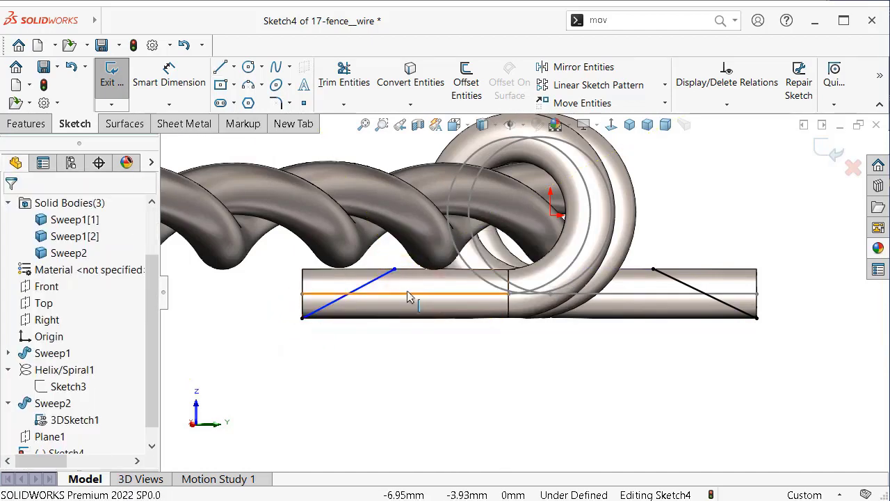
right_click(401, 295)
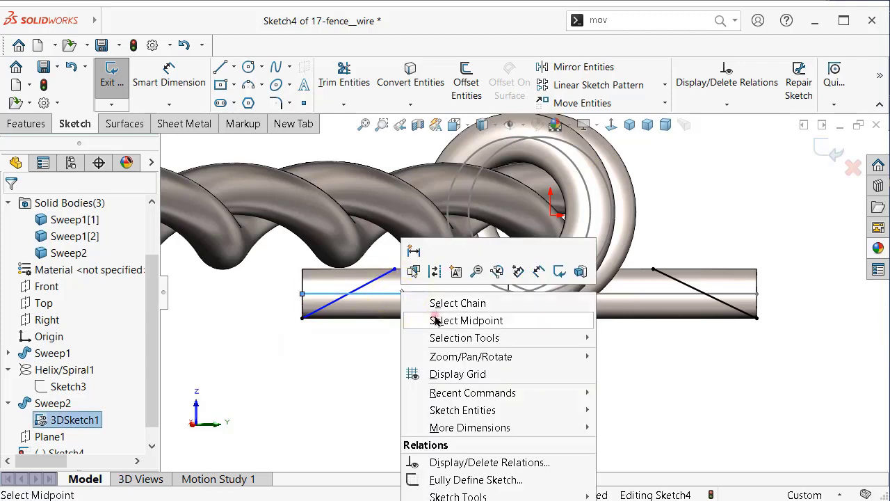
click(435, 318)
ctrl+click(395, 269)
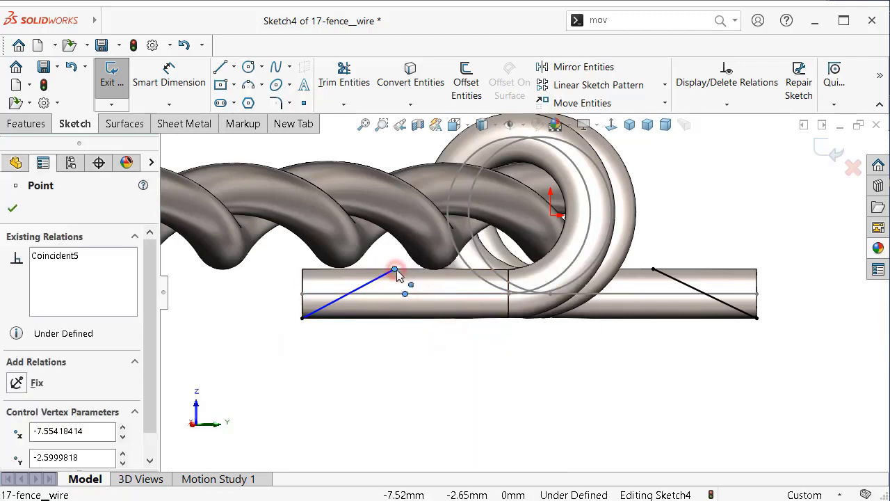
click(459, 204)
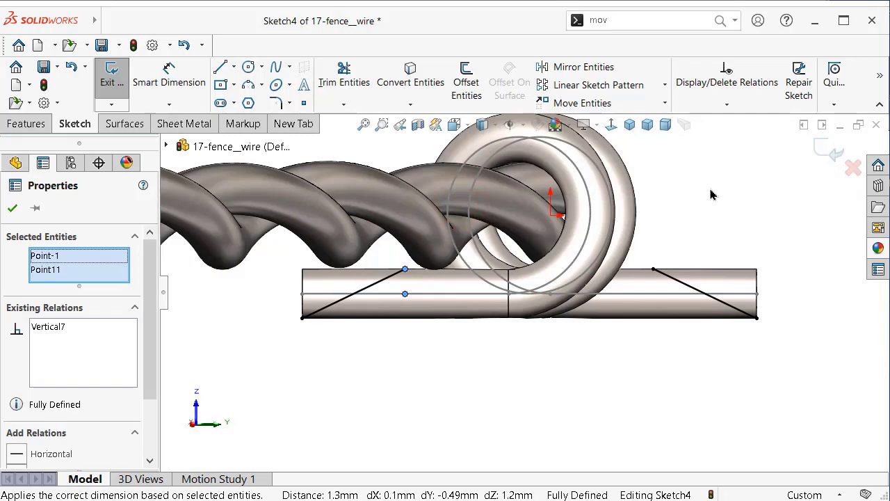
click(710, 192)
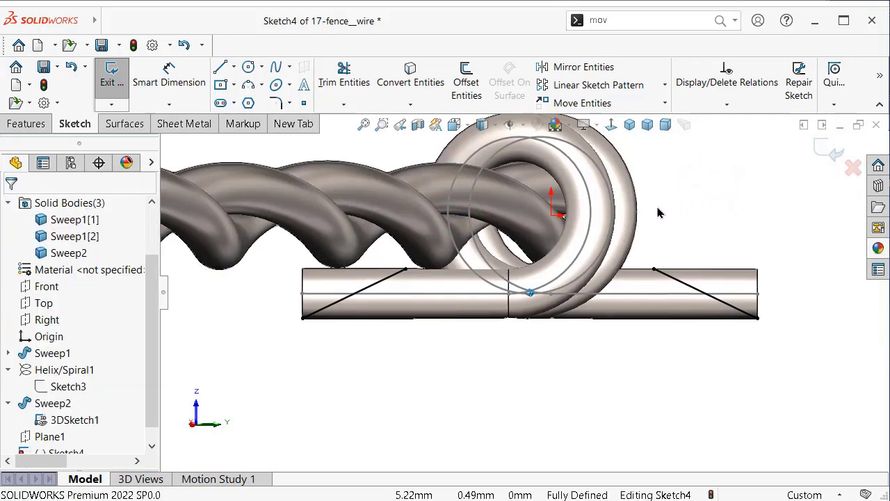
middle_drag(658, 213, 506, 205)
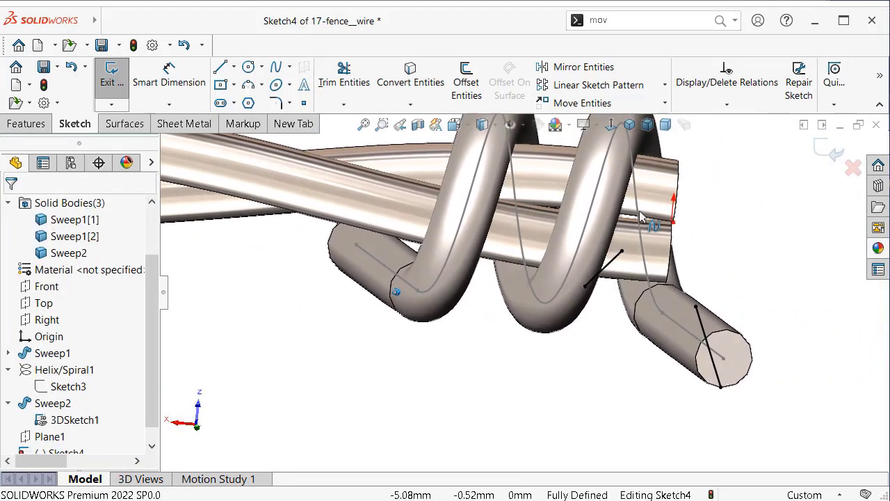
Step: Set up an extruded cut on the Sketch4 angled-line contour, Mid Plane, 4 mm deep
click(31, 127)
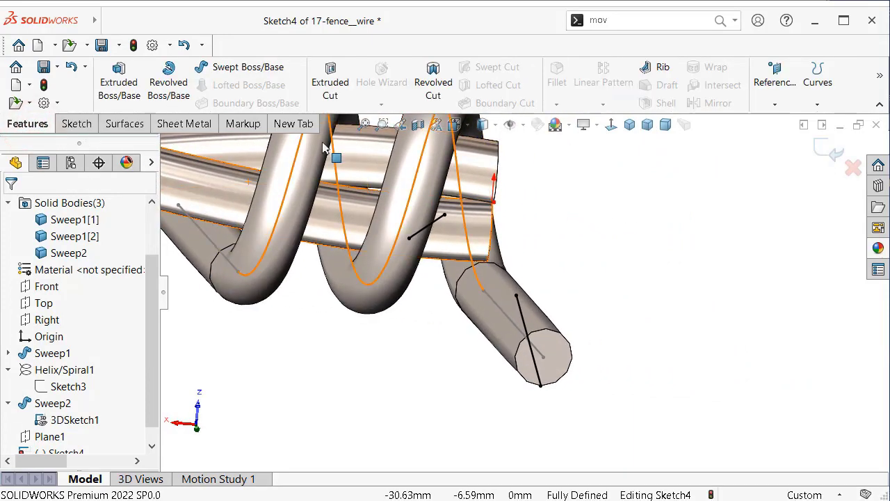
click(324, 84)
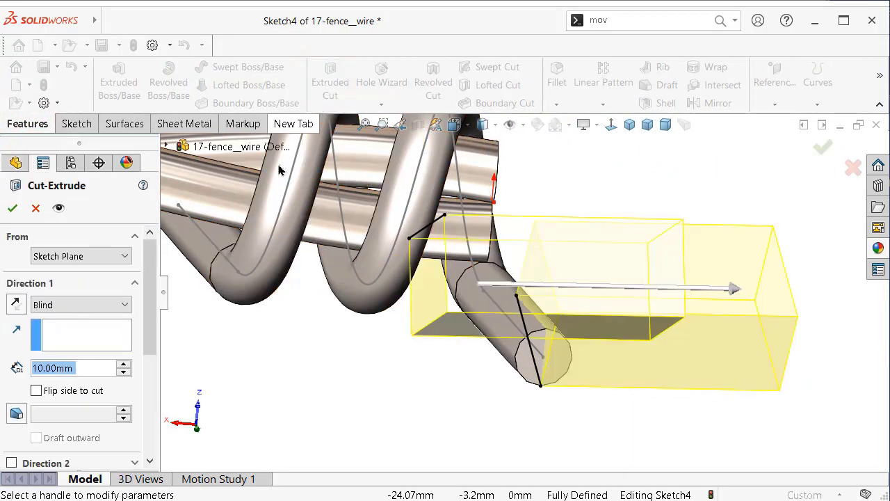
mouse_move(153, 306)
mouse_down()
mouse_move(157, 367)
mouse_move(158, 304)
mouse_move(171, 394)
mouse_up()
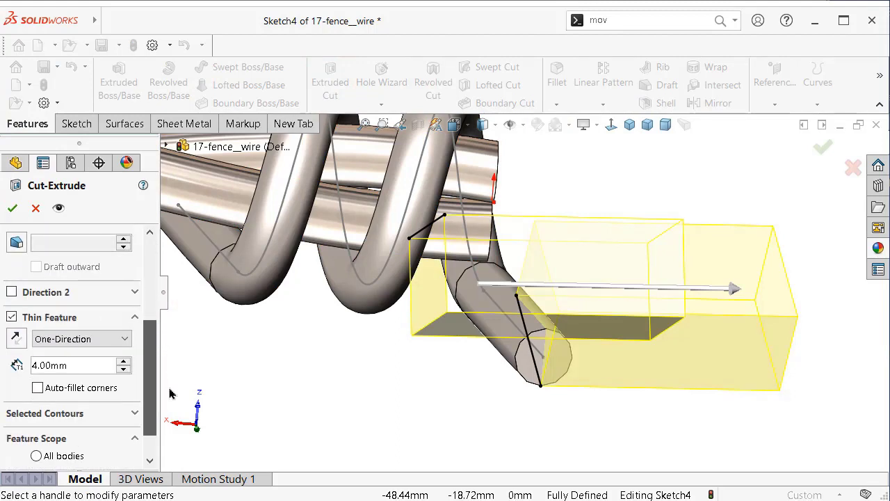
click(135, 412)
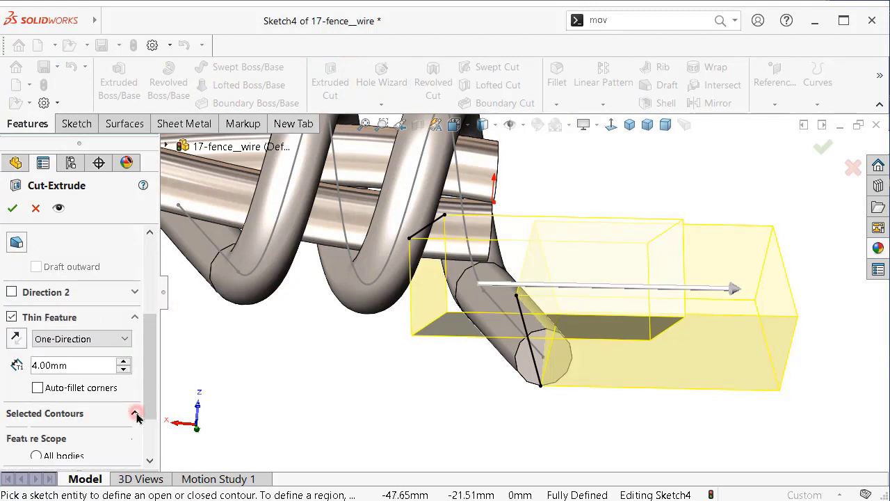
click(523, 317)
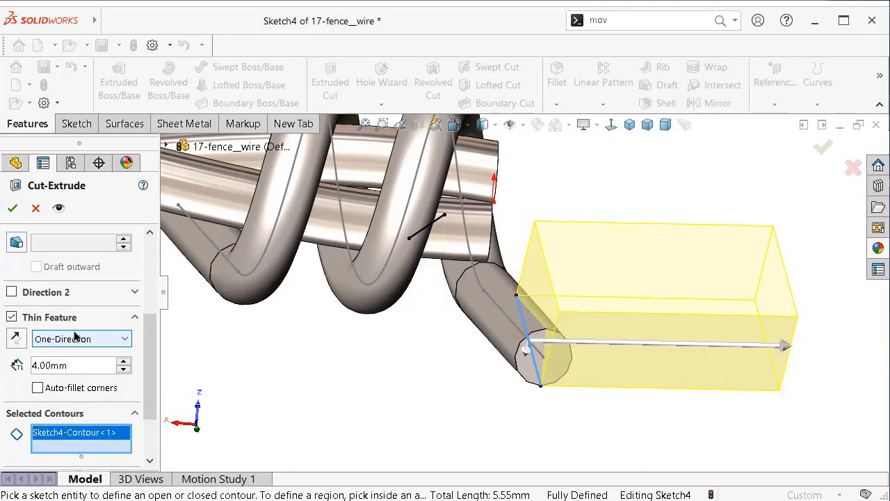
drag(153, 389, 162, 338)
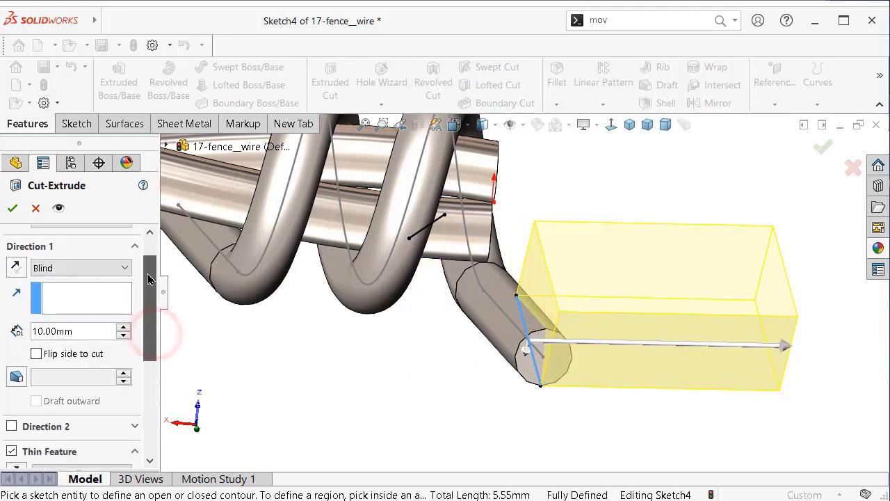
click(104, 267)
click(86, 377)
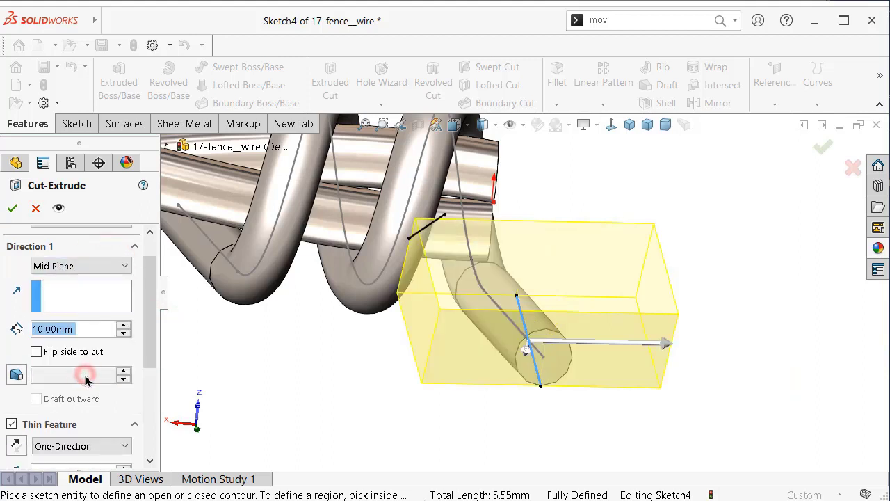
text(4)
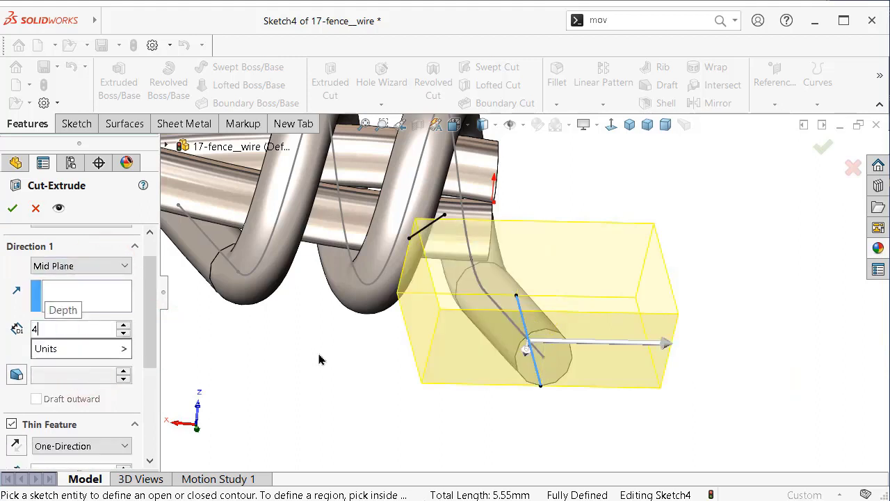
click(255, 394)
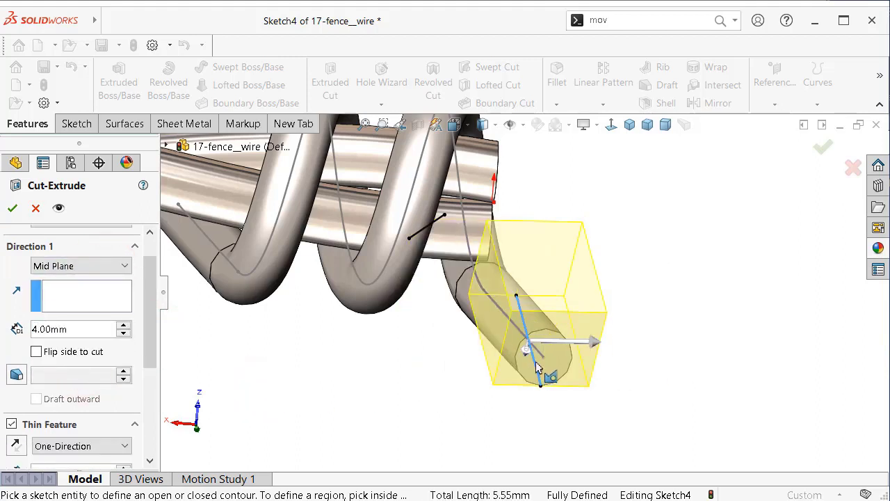
Step: Check the 4 mm thin wall's direction and apply Cut-Extrude-Thin3
key(Left)
key(Left)
key(Left)
key(Left)
key(Left)
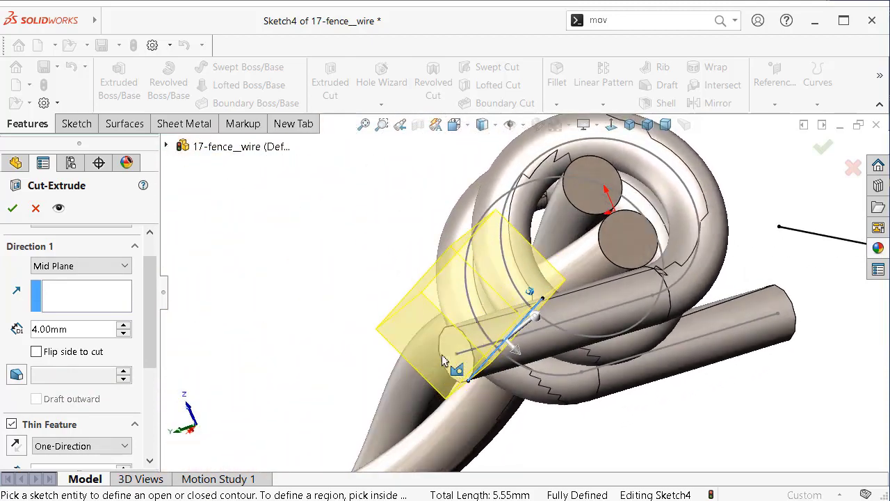
key(Left)
key(Left)
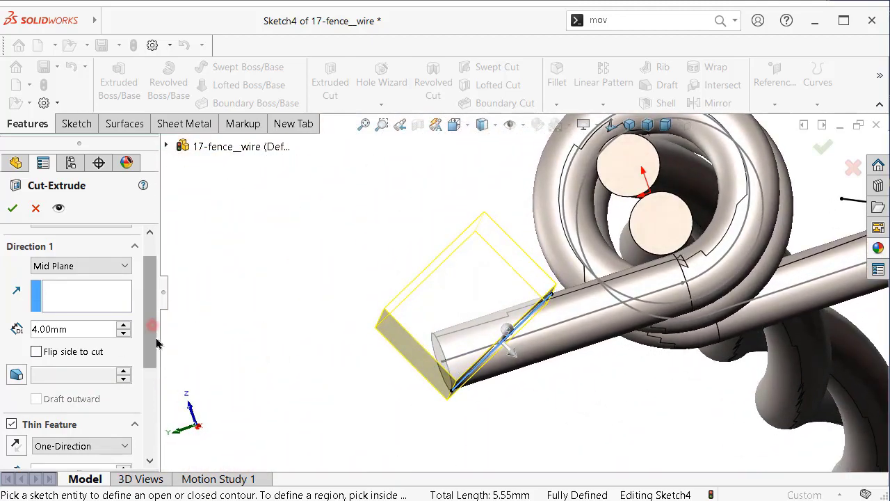
drag(156, 342, 161, 377)
click(15, 343)
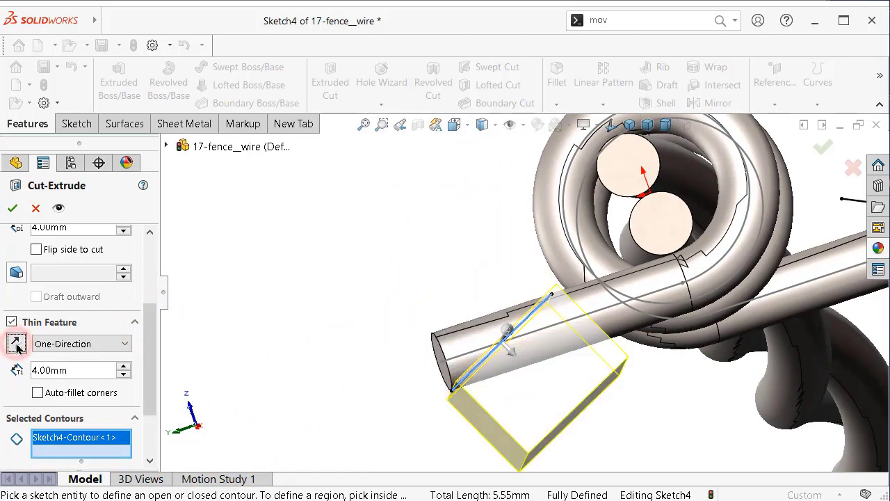
click(17, 344)
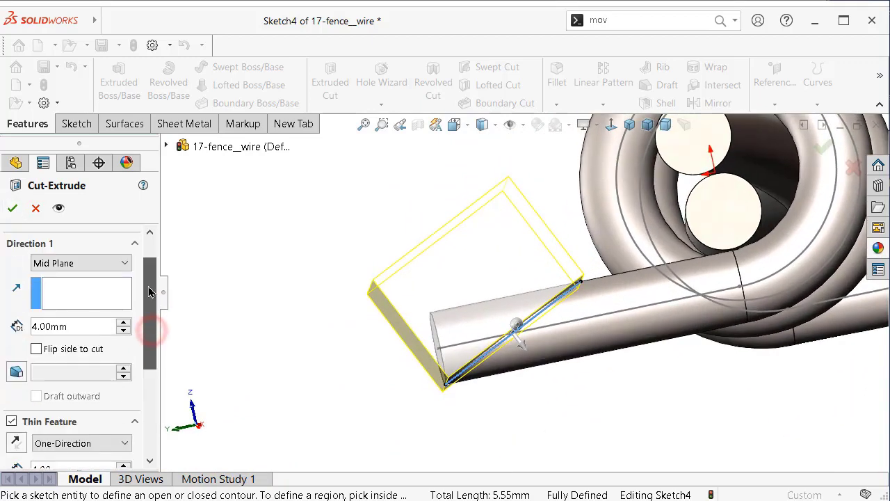
drag(152, 339, 140, 343)
click(11, 208)
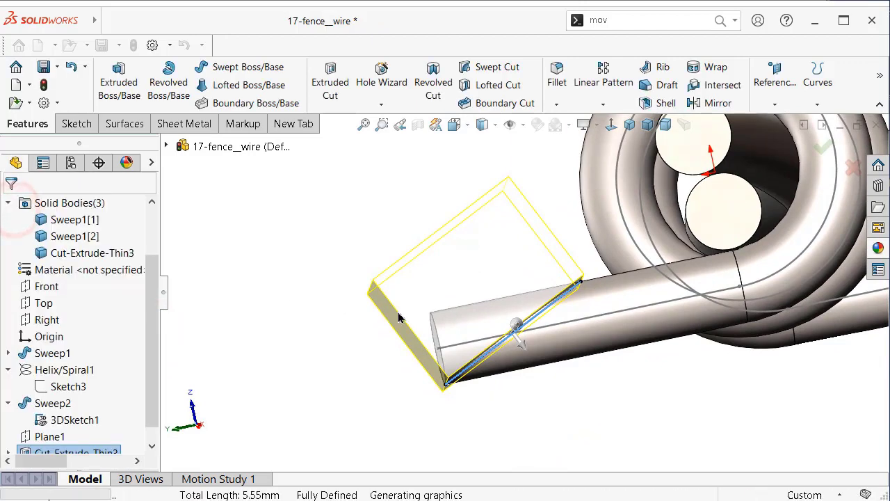
Step: Expand Cut-Extrude-Thin3 and show its Sketch4 angled line on the model
middle_drag(390, 334, 681, 278)
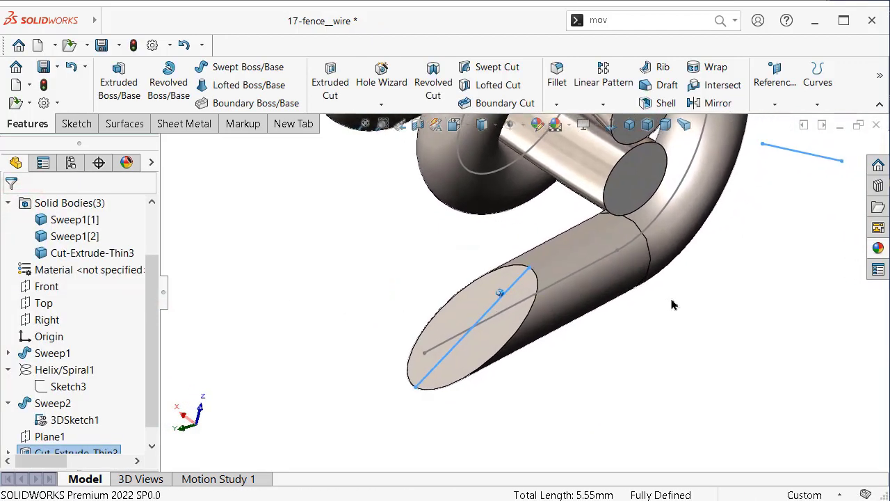
drag(149, 386, 149, 393)
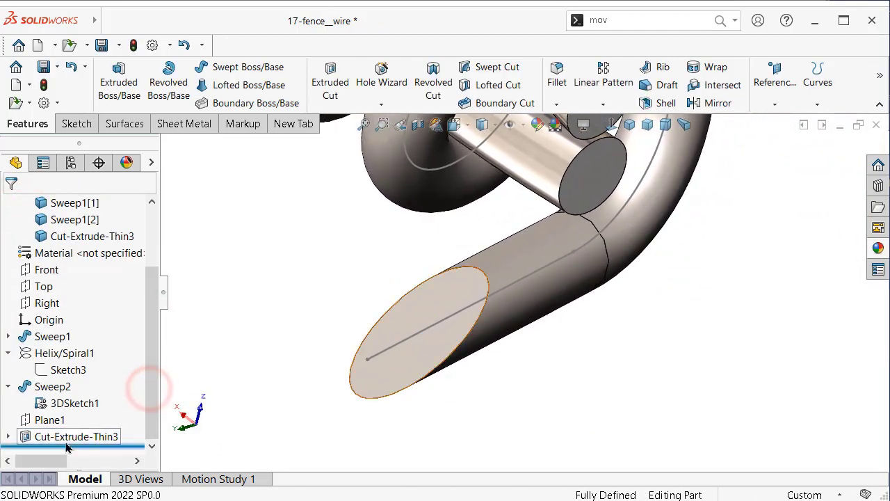
click(9, 437)
click(66, 436)
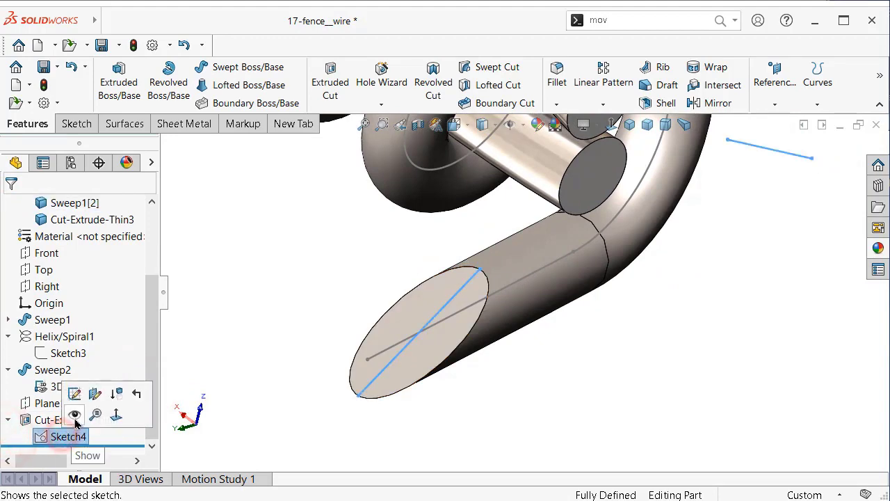
click(76, 415)
middle_drag(707, 224, 660, 273)
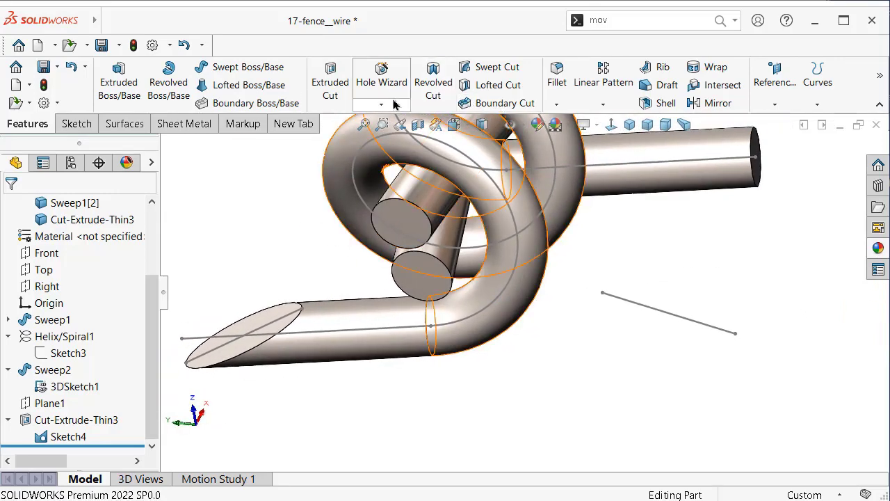
click(331, 75)
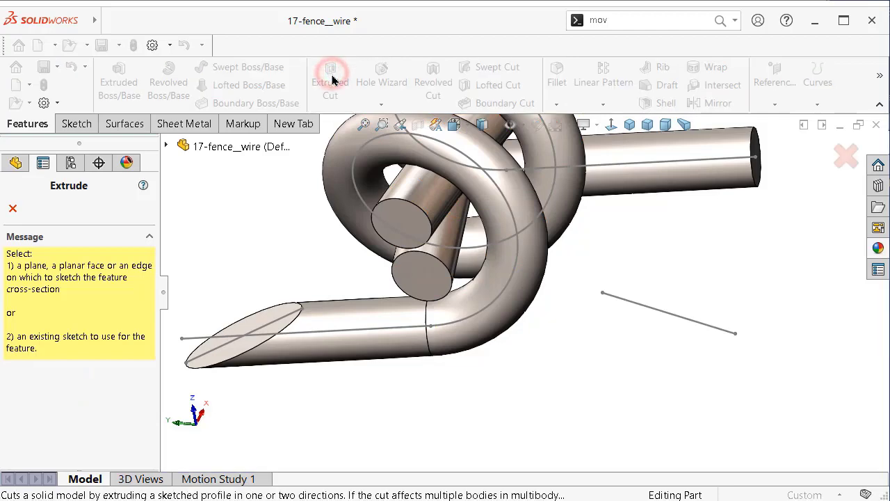
Step: Start a thin extruded cut on Sketch4's angled line with Direction 2 enabled
click(646, 313)
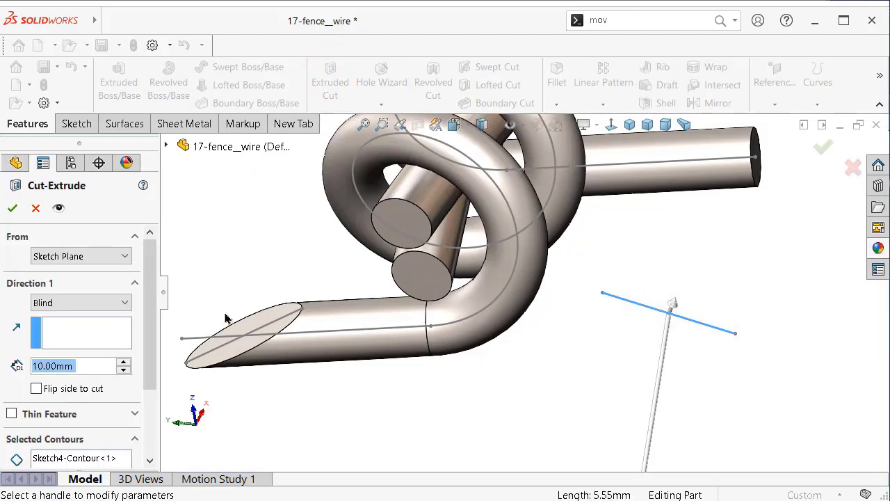
scroll(157, 292, down, 3)
scroll(157, 296, down, 2)
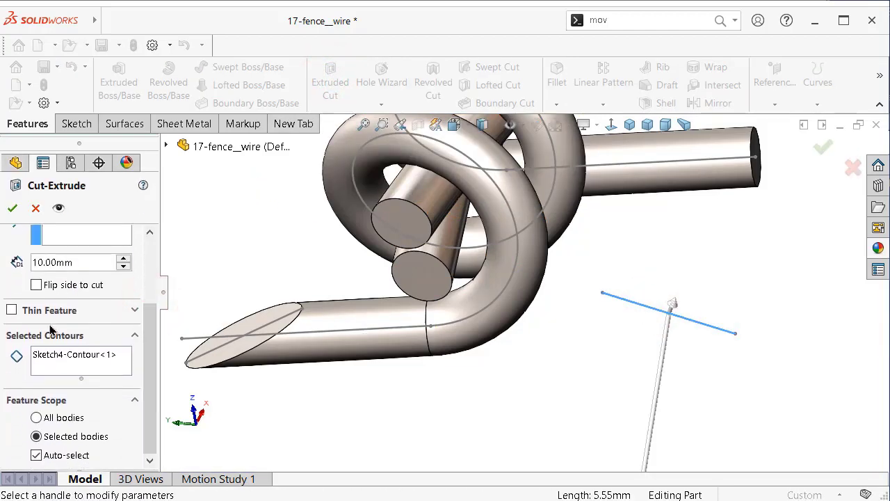
click(12, 311)
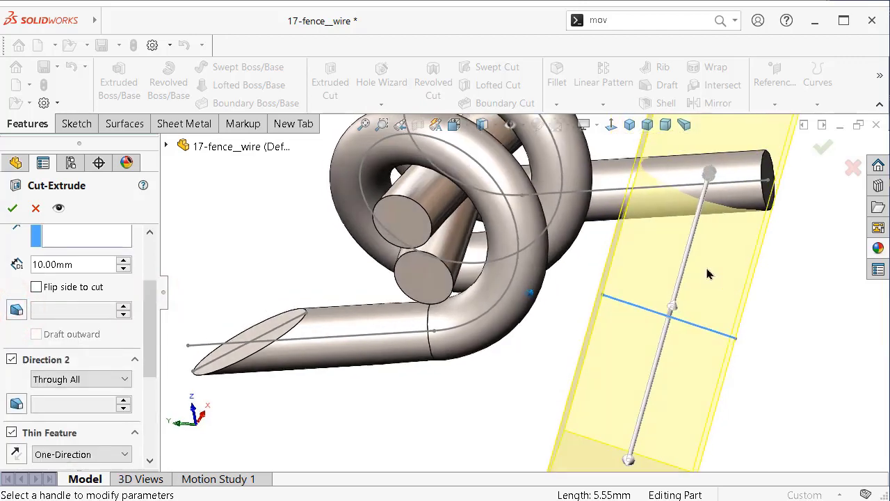
mouse_move(713, 278)
middle_down()
mouse_move(728, 306)
mouse_move(368, 354)
middle_up()
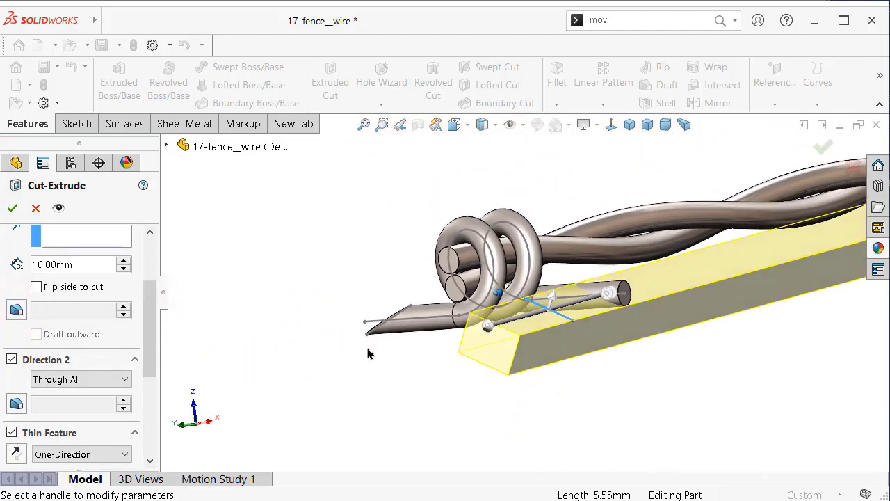
click(11, 360)
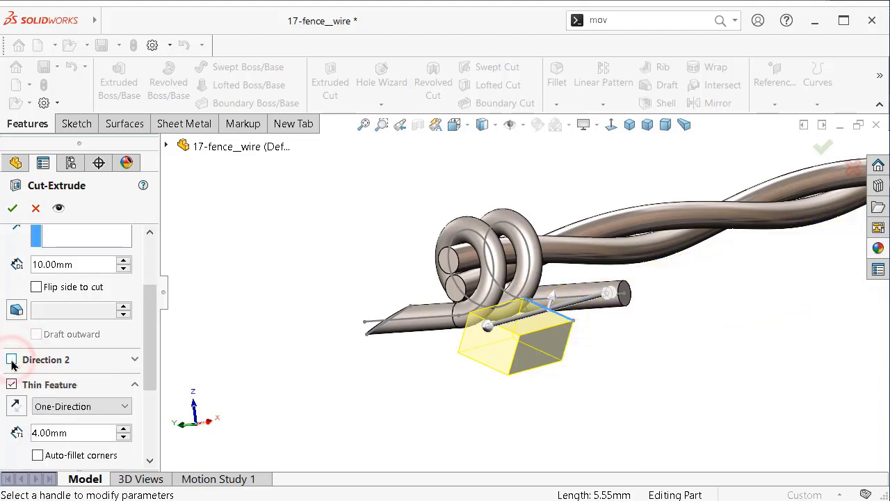
click(12, 360)
Step: Set Direction 2 to Blind 20.00mm and reverse the 4.00mm thin cut side
mouse_move(150, 316)
mouse_down()
mouse_move(150, 270)
mouse_move(157, 307)
mouse_up()
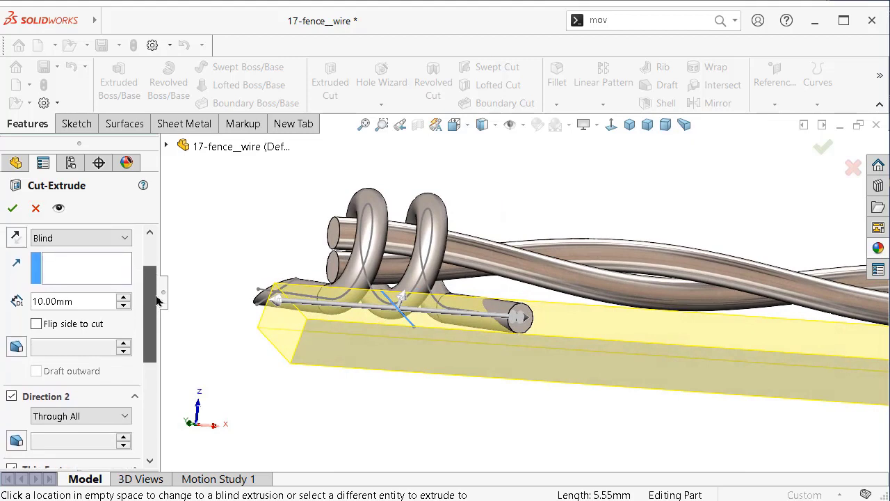
drag(157, 308, 160, 331)
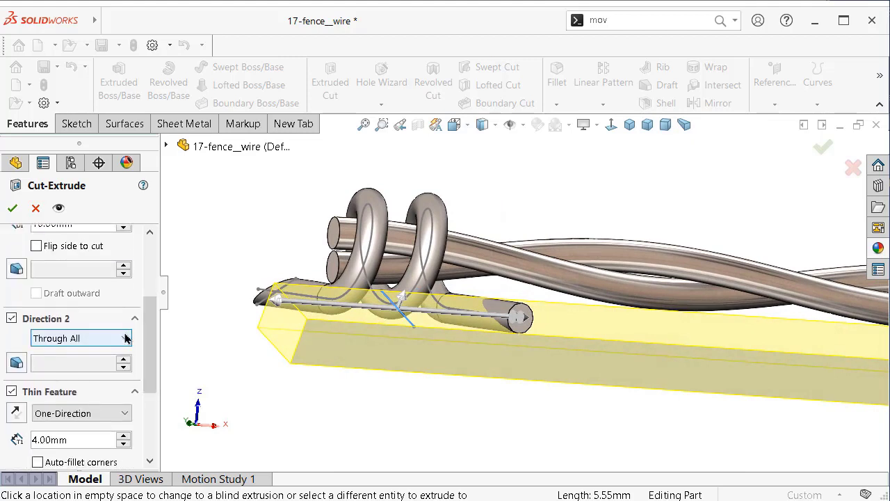
click(124, 338)
click(108, 351)
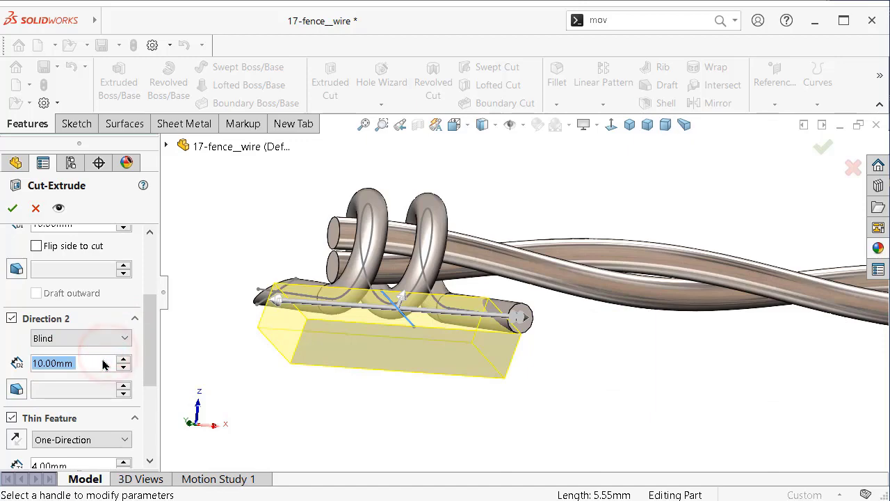
middle_drag(550, 350, 486, 347)
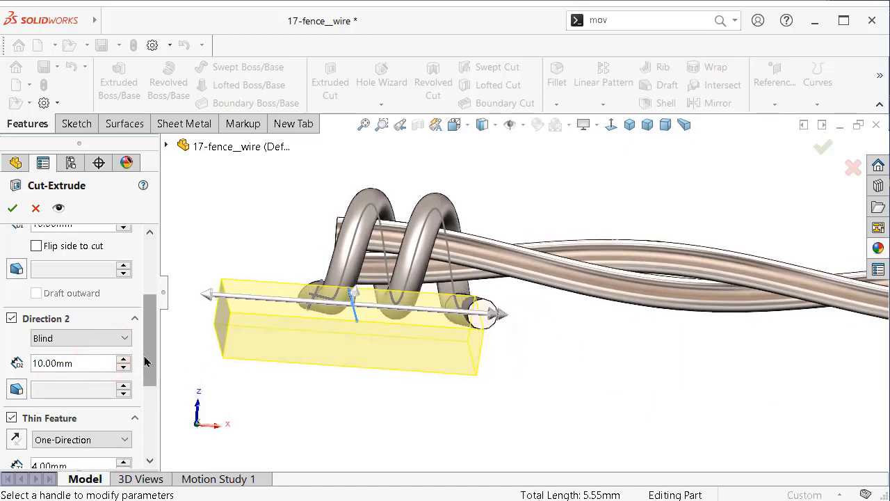
click(123, 361)
middle_drag(189, 347, 185, 338)
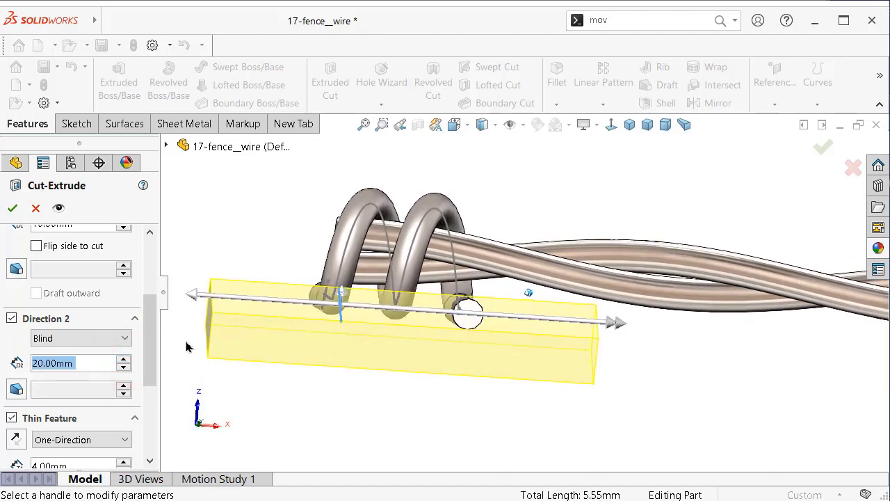
scroll(155, 325, down, 1)
scroll(155, 334, down, 2)
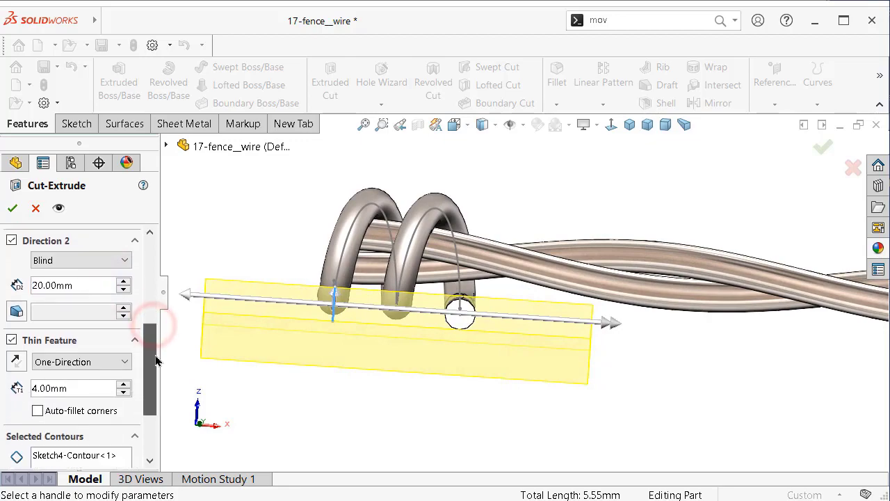
middle_drag(489, 354, 470, 327)
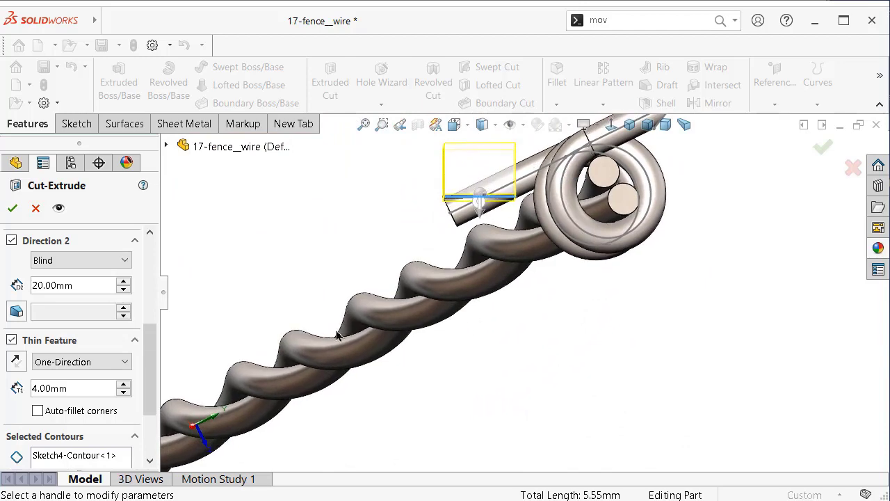
click(16, 363)
Step: Confirm Cut-Extrude-Thin4, then hide 3DSketch1 and Sketch4
click(12, 208)
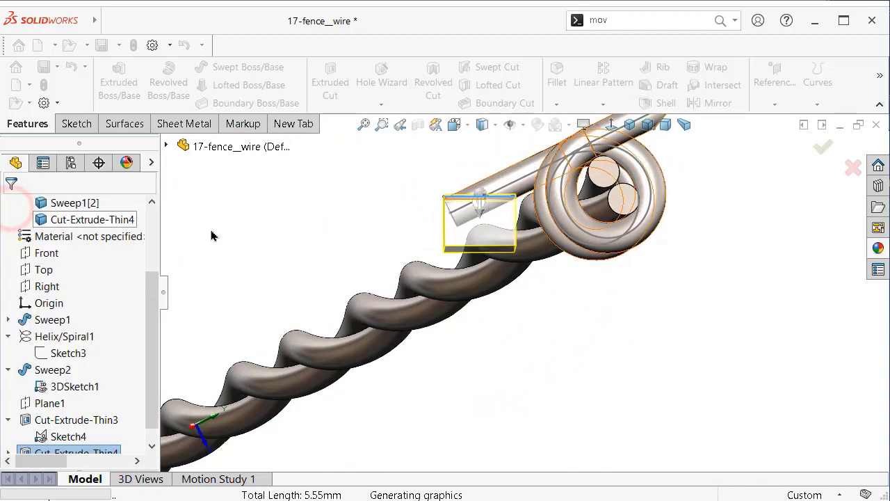
mouse_move(570, 257)
middle_down()
mouse_move(589, 255)
mouse_move(582, 263)
mouse_move(717, 324)
middle_up()
click(683, 337)
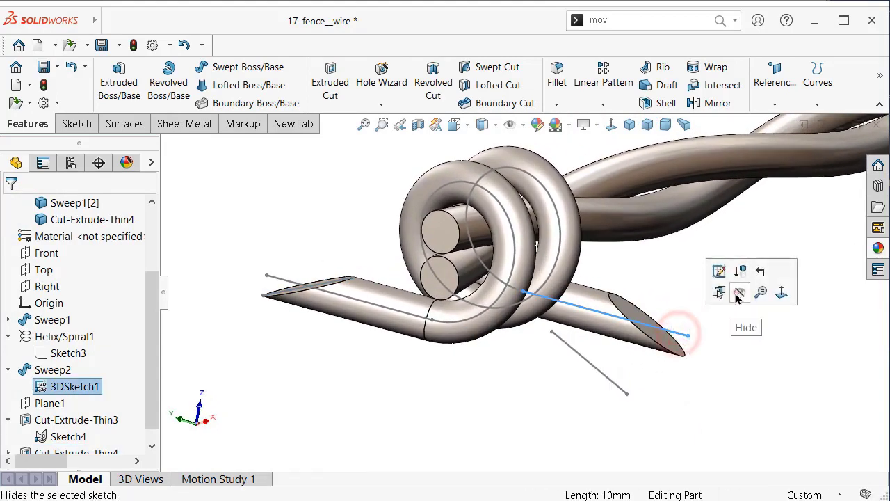
click(734, 294)
click(593, 366)
click(656, 327)
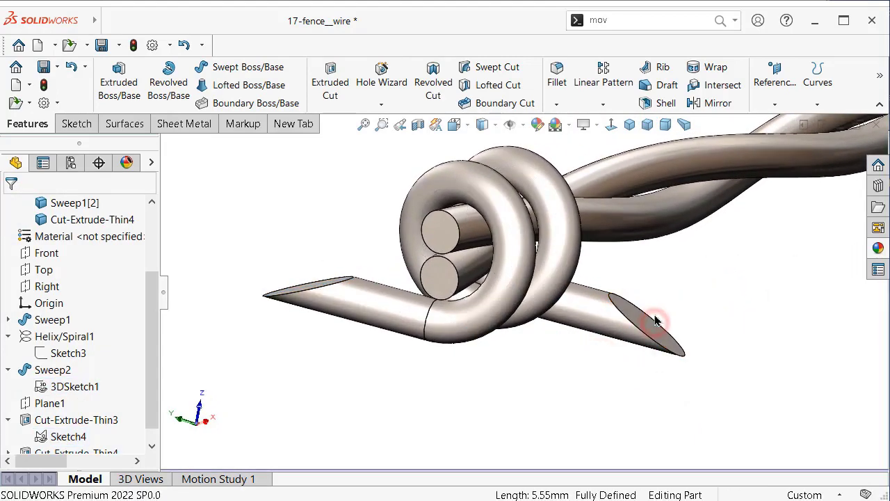
Step: Zoom out and check the two wire strands and barb in Solid Bodies
scroll(652, 313, up, 5)
scroll(645, 302, up, 2)
middle_drag(646, 301, 607, 281)
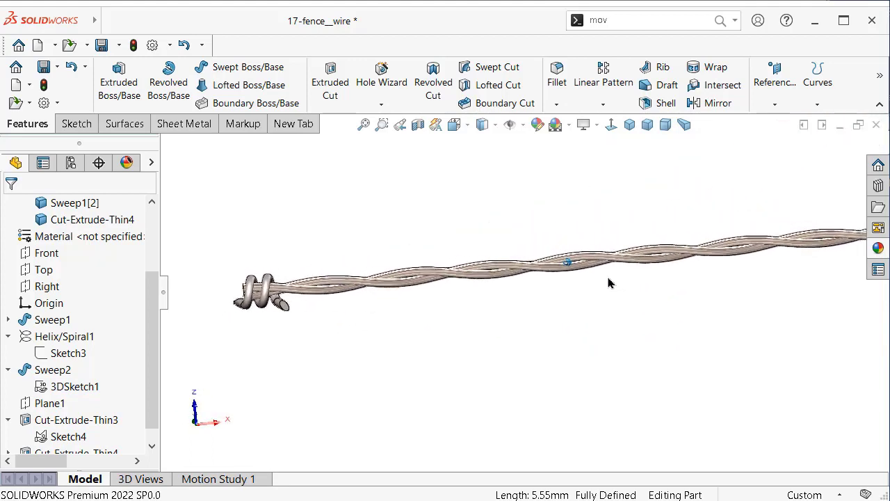
drag(157, 292, 144, 262)
scroll(143, 263, up, 1)
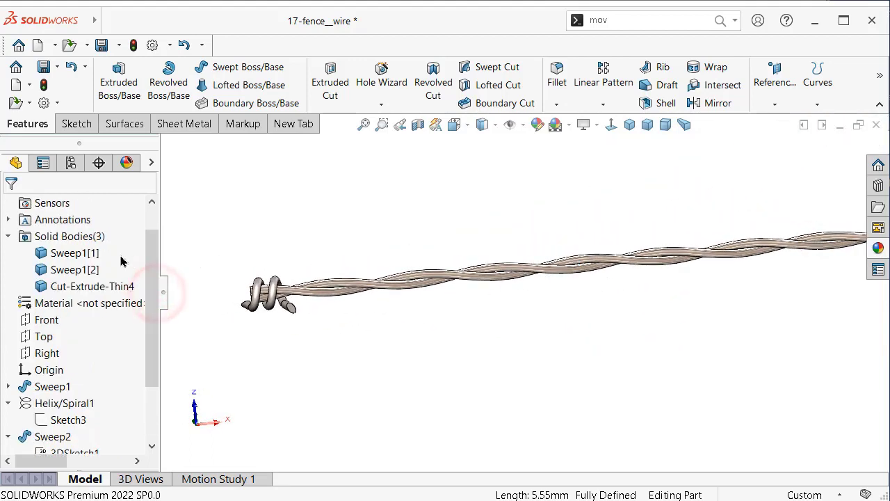
click(70, 252)
click(70, 269)
click(91, 286)
click(455, 221)
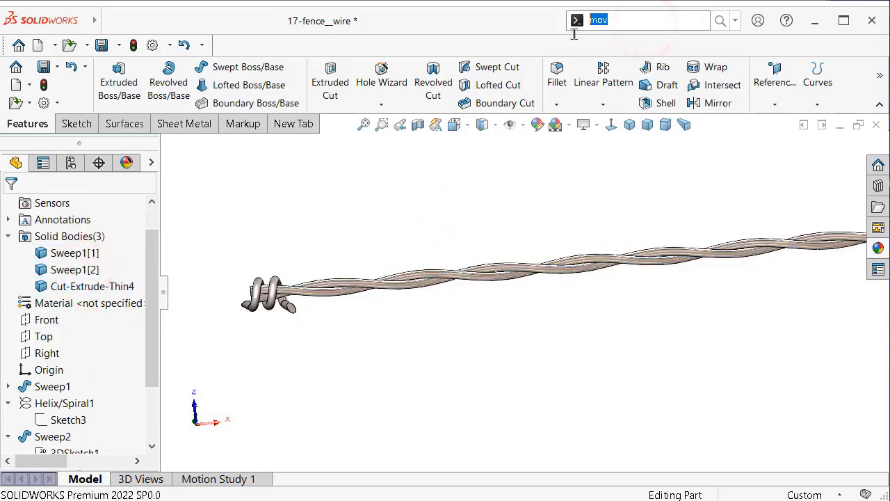
Step: Start Move/Copy Body with 'ov' and pick the coiled barb as the body
text(ov)
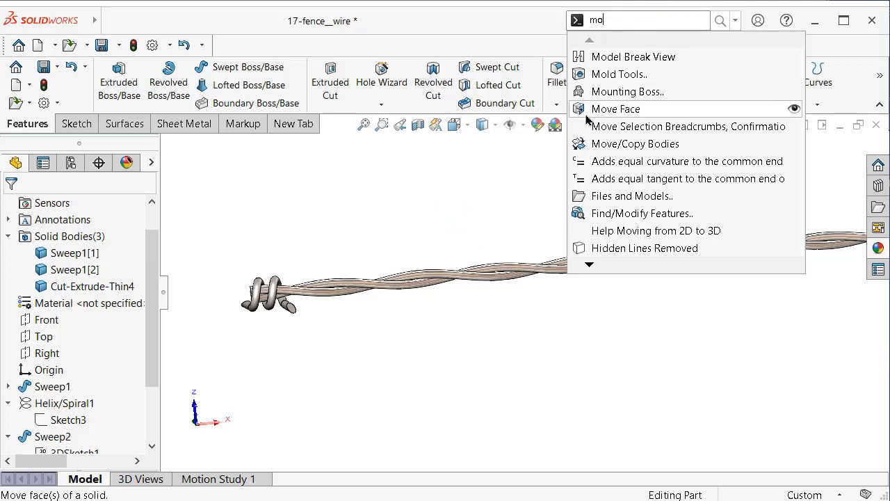
click(627, 93)
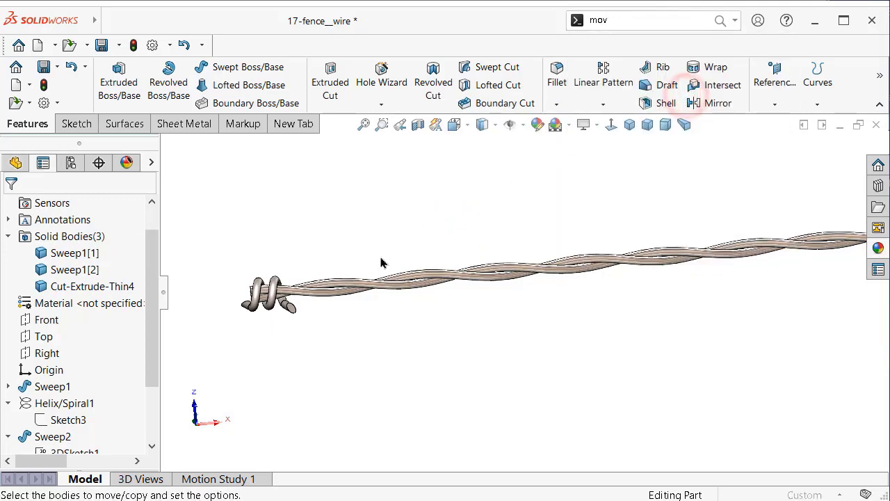
mouse_move(153, 292)
mouse_down()
mouse_move(159, 359)
mouse_move(160, 300)
mouse_up()
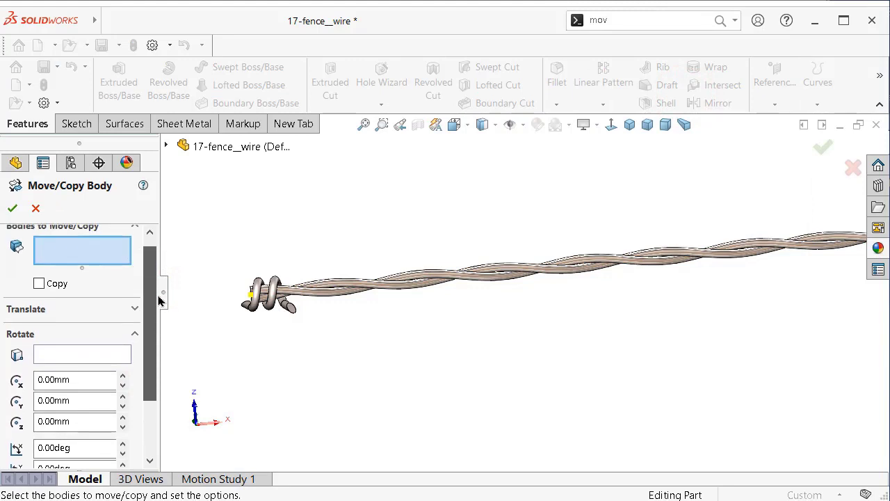
click(136, 309)
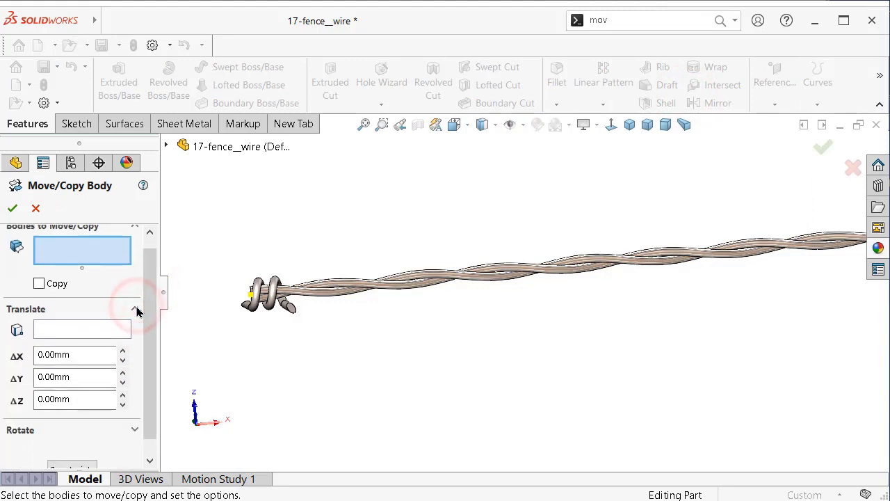
click(137, 310)
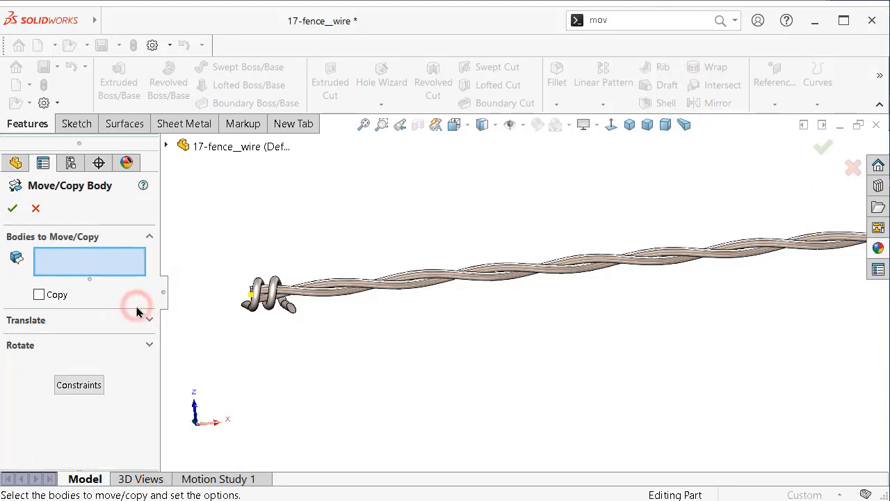
click(122, 345)
drag(148, 333, 146, 381)
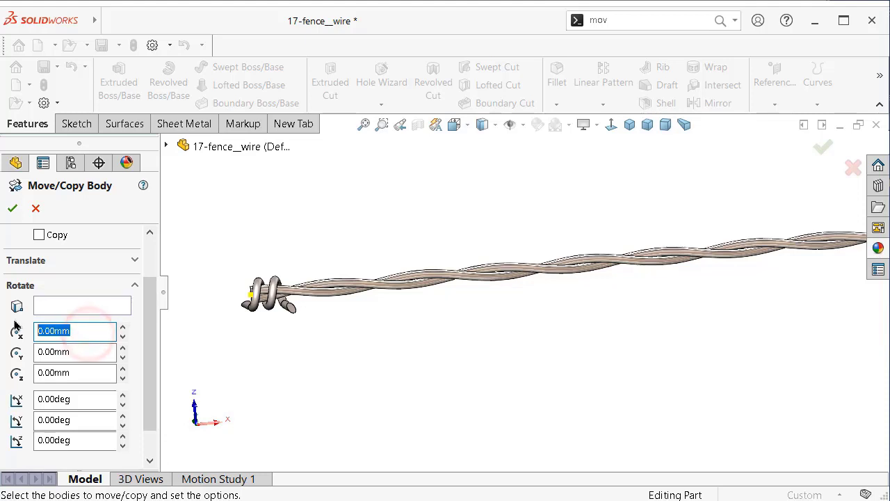
drag(150, 317, 149, 258)
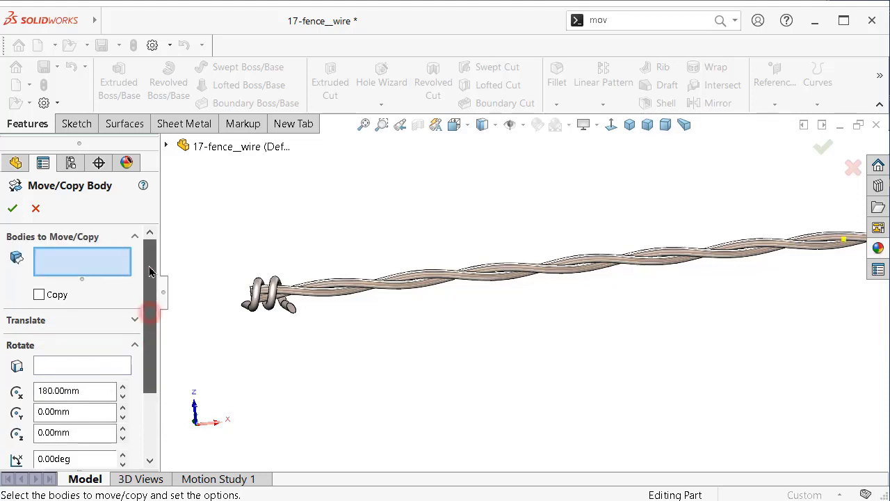
scroll(348, 310, down, 2)
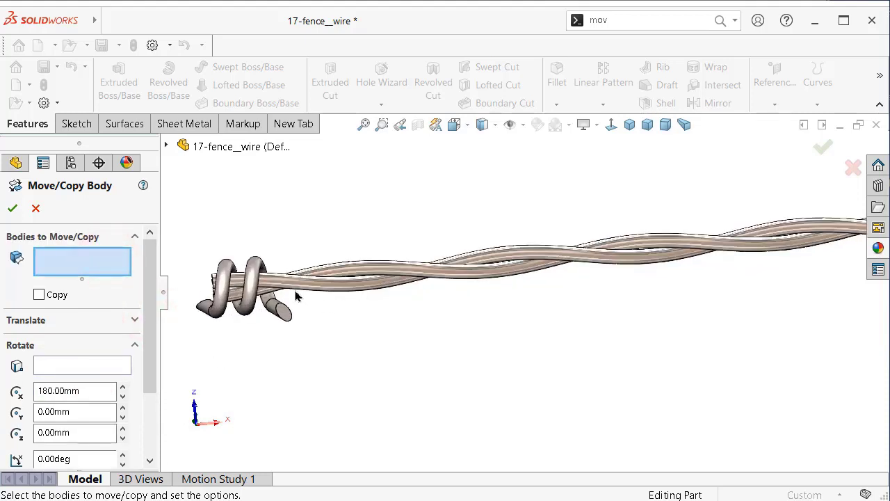
click(254, 285)
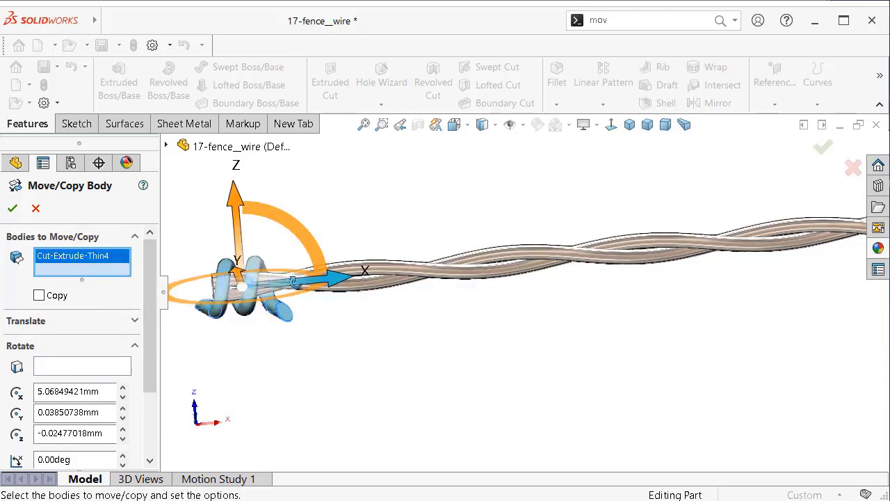
Step: Rotate the barb 90° about X with the rotation centre at 0
middle_drag(255, 285, 118, 369)
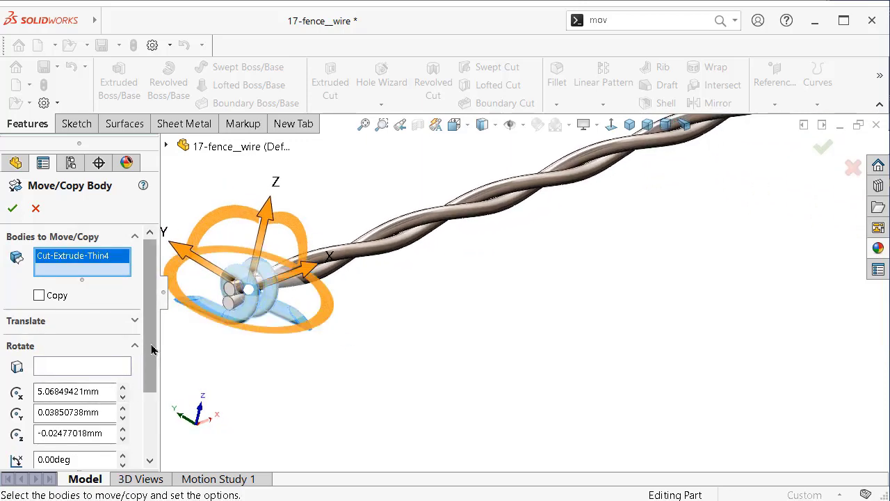
drag(152, 347, 149, 407)
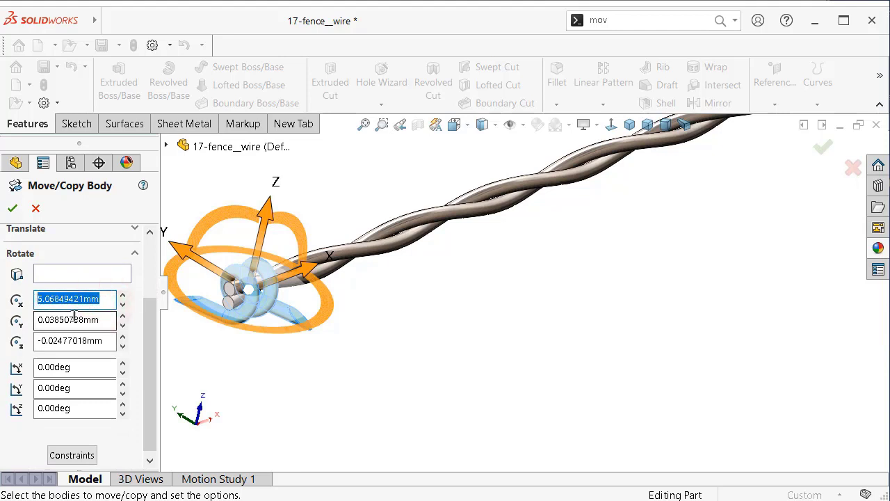
click(75, 299)
text(0)
click(108, 322)
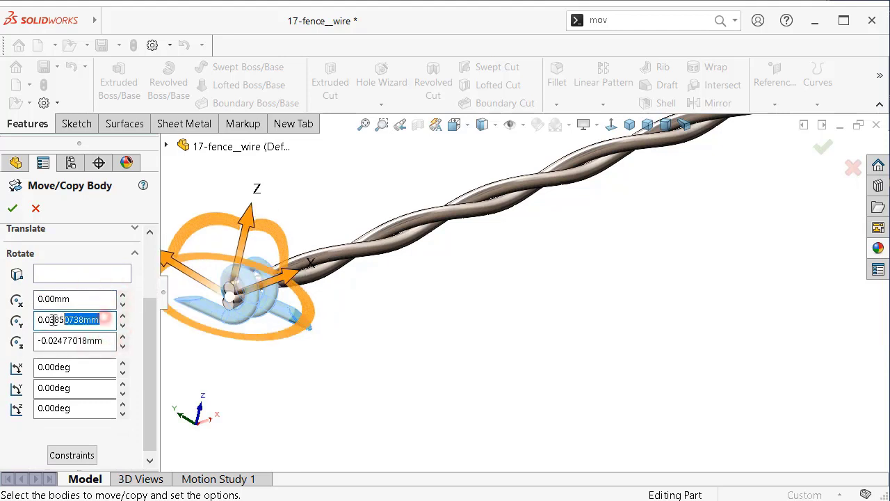
drag(53, 320, 33, 346)
text(0)
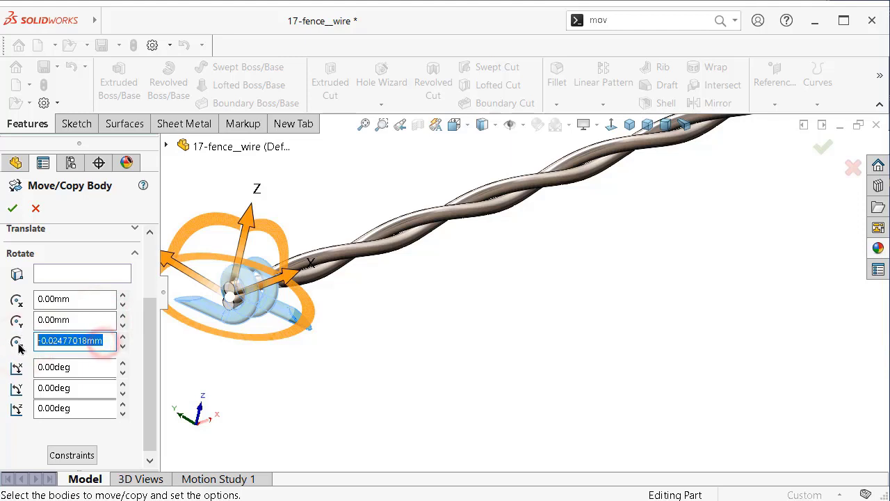
text(0.00mm)
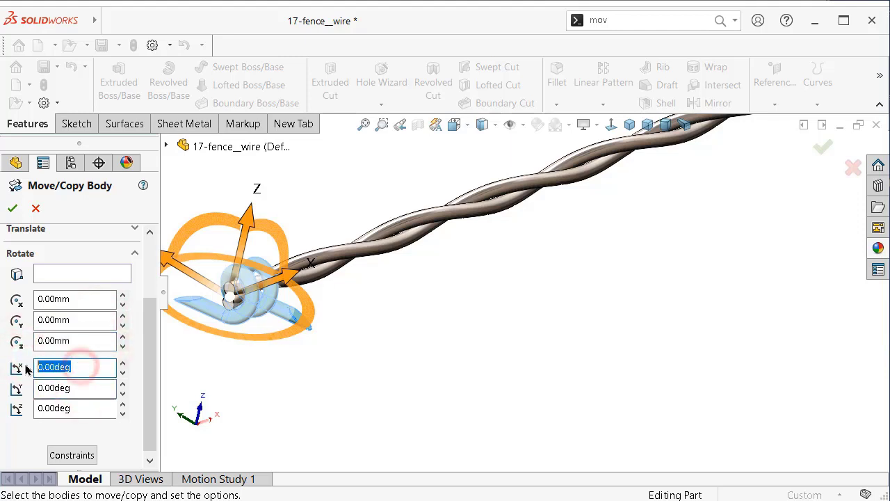
text(90)
click(230, 392)
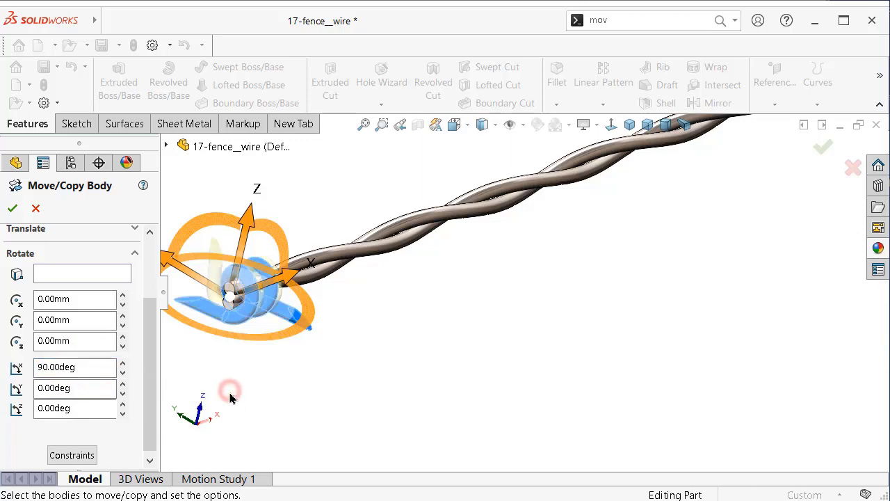
Step: Check Copy to keep the original barb and confirm the rotated copy
middle_drag(250, 353, 285, 227)
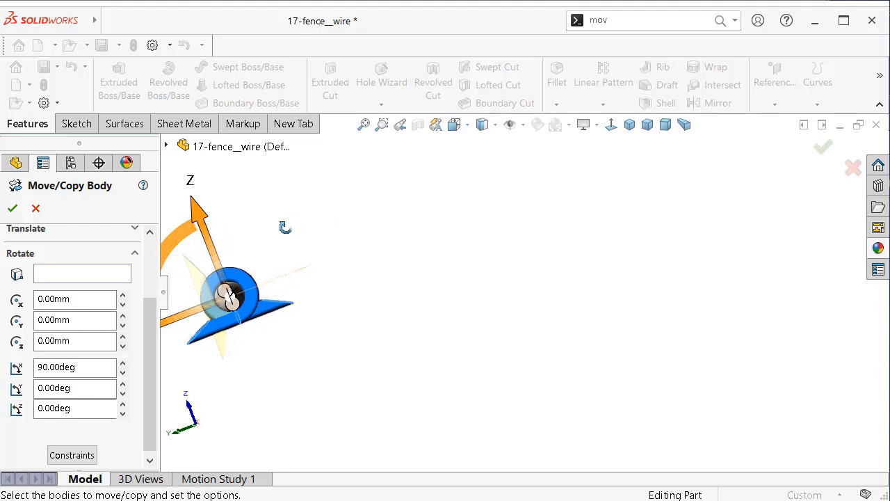
scroll(297, 351, down, 2)
middle_drag(269, 360, 230, 363)
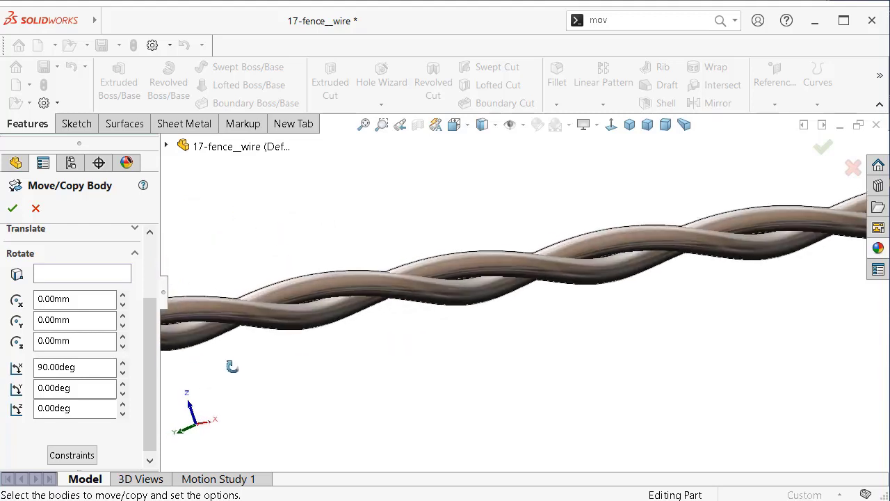
scroll(230, 366, up, 2)
scroll(231, 364, up, 1)
scroll(226, 354, up, 1)
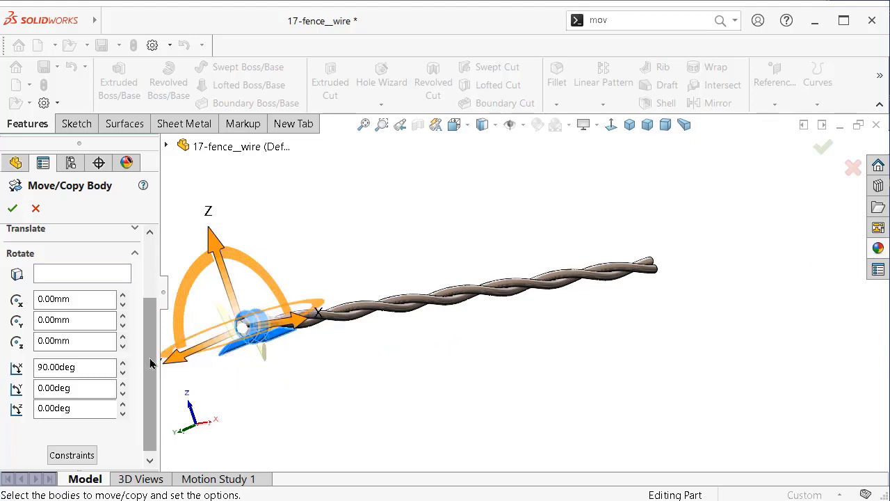
drag(151, 361, 147, 338)
scroll(148, 337, up, 1)
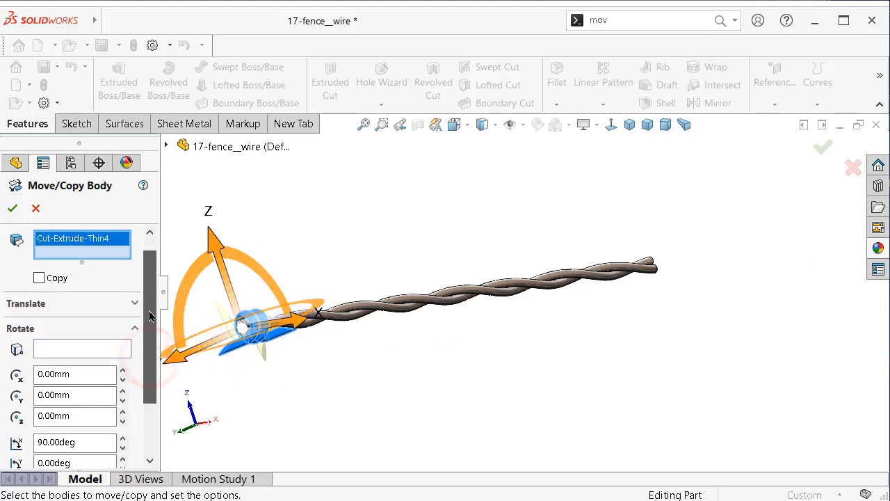
click(41, 280)
click(12, 208)
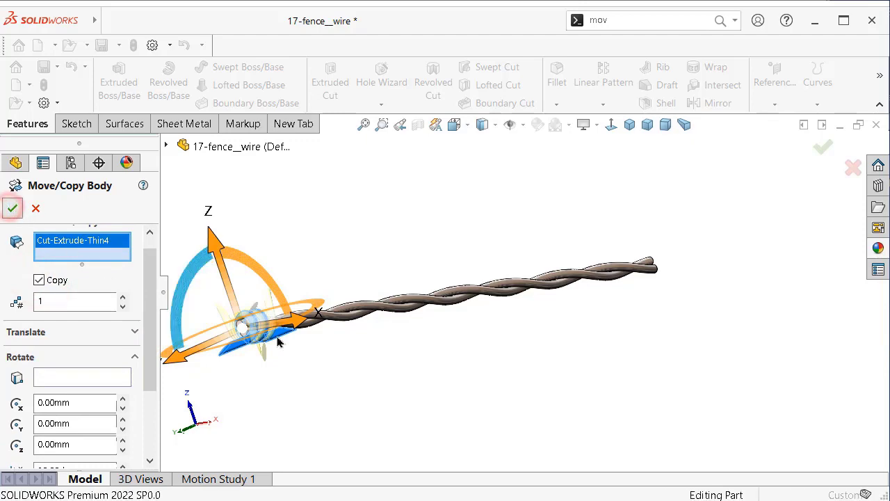
middle_drag(302, 341, 254, 329)
Step: Edit Body-Move/Copy1 so the copied barb rotates 180° about X
scroll(213, 311, down, 2)
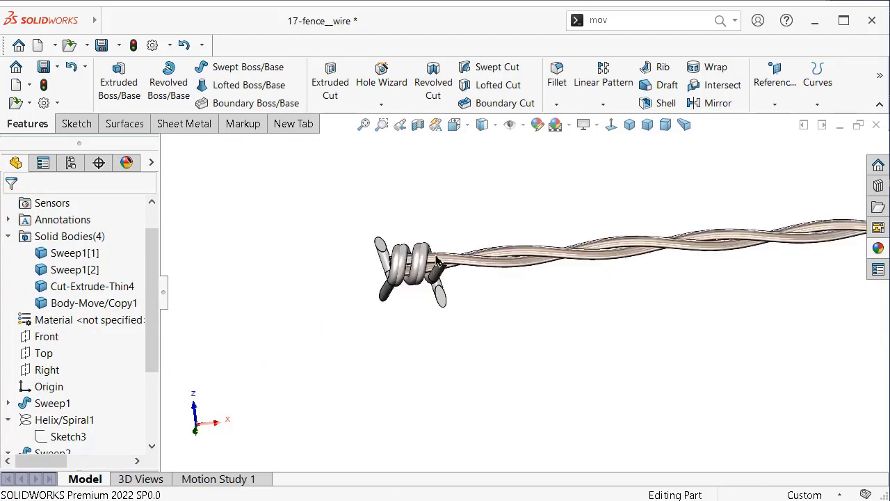
scroll(214, 311, down, 2)
mouse_move(417, 292)
middle_down()
mouse_move(498, 246)
mouse_move(521, 257)
middle_up()
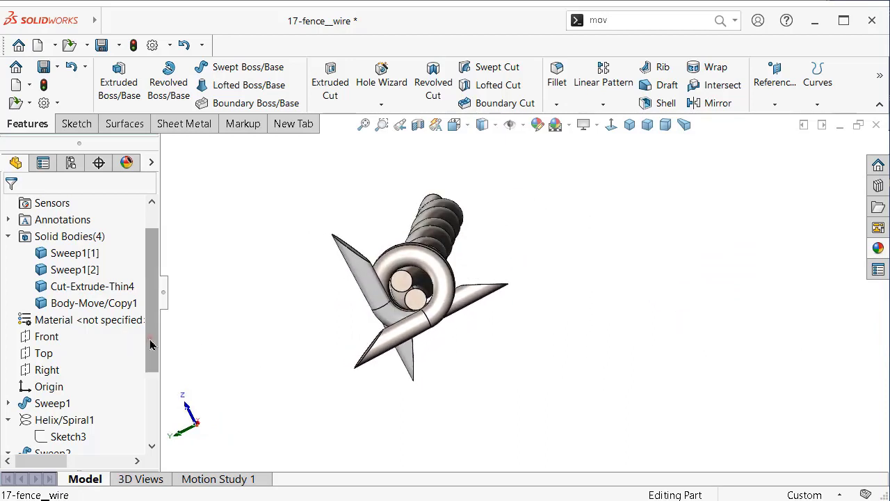
drag(150, 345, 167, 425)
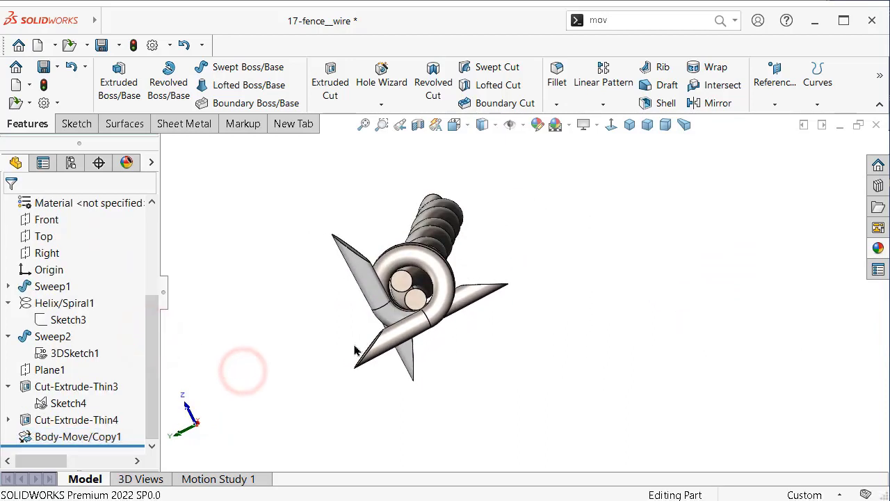
middle_drag(355, 350, 352, 330)
middle_drag(398, 306, 407, 304)
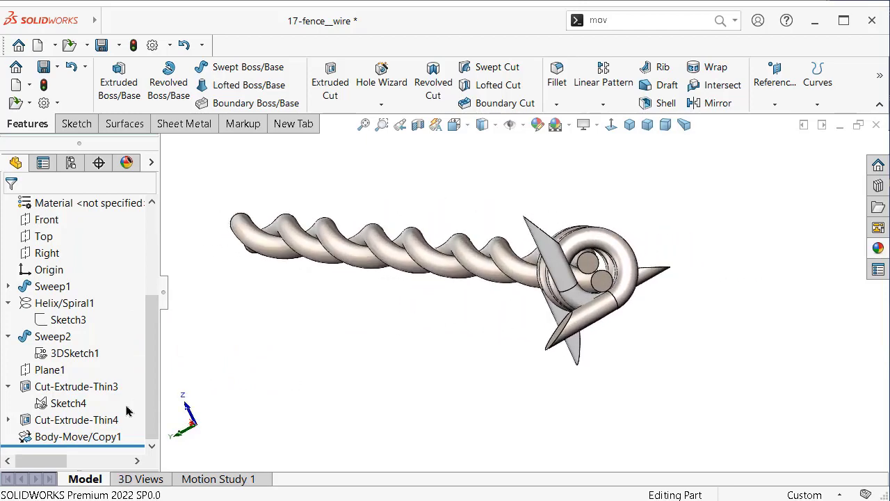
click(96, 437)
click(108, 388)
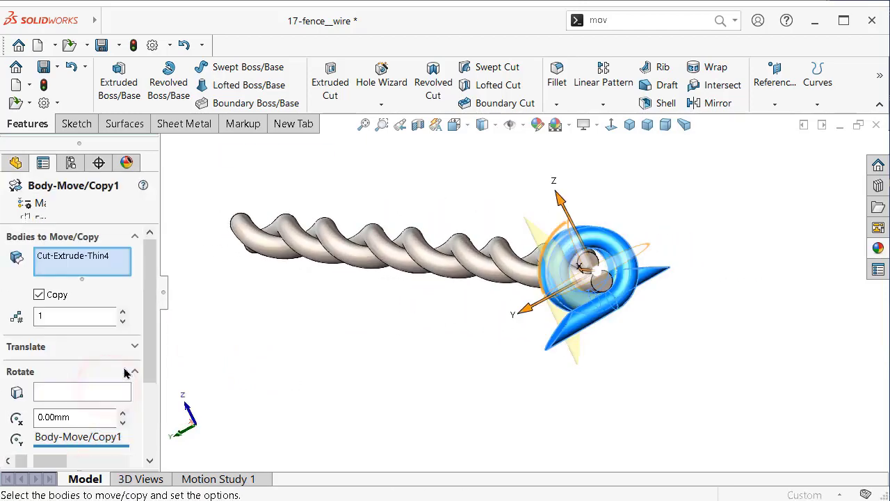
drag(155, 349, 153, 402)
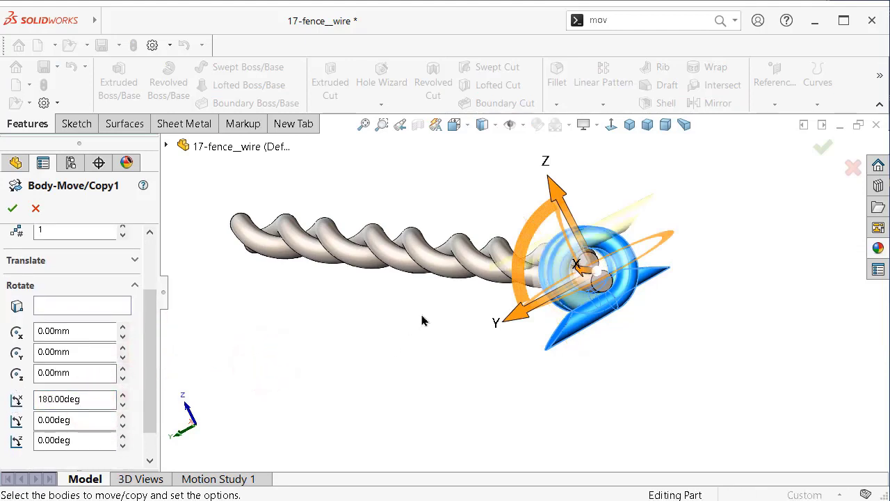
click(12, 209)
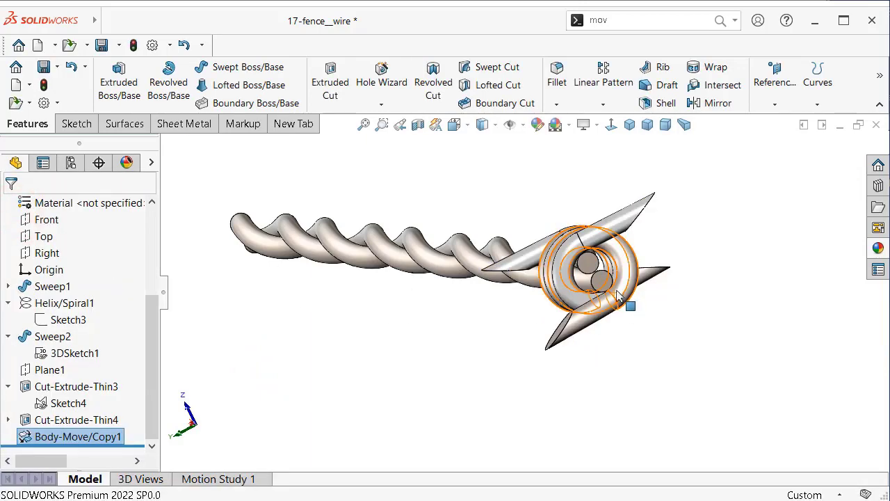
Step: Give the copied barb body a steel appearance and zoom to fit
mouse_move(602, 303)
middle_down()
mouse_move(424, 339)
mouse_move(334, 273)
middle_up()
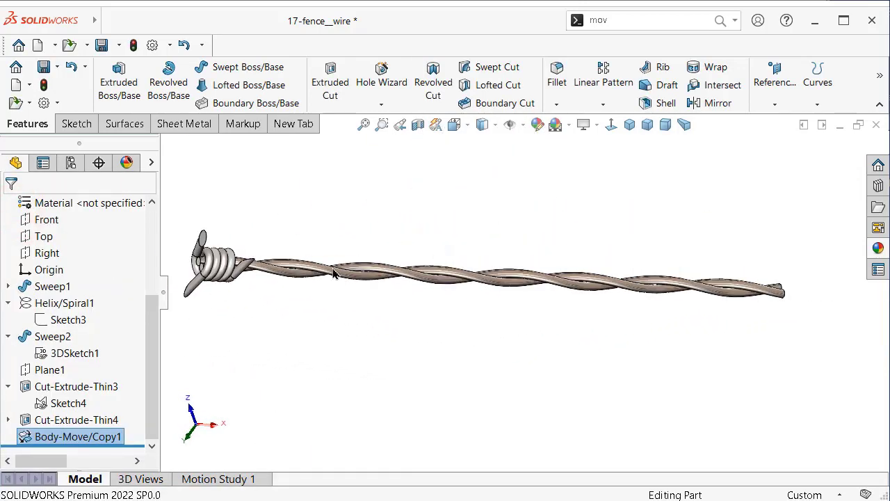
scroll(268, 260, down, 2)
scroll(269, 292, down, 2)
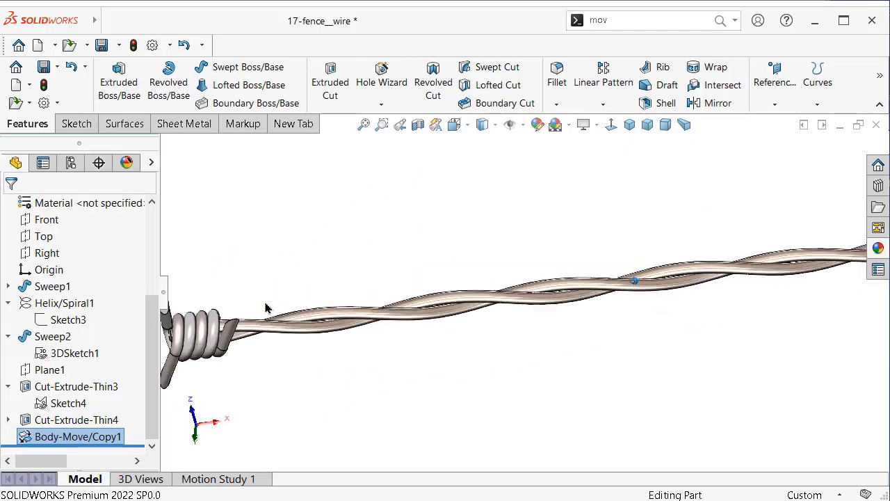
scroll(270, 326, down, 2)
scroll(269, 363, down, 2)
middle_drag(270, 363, 351, 372)
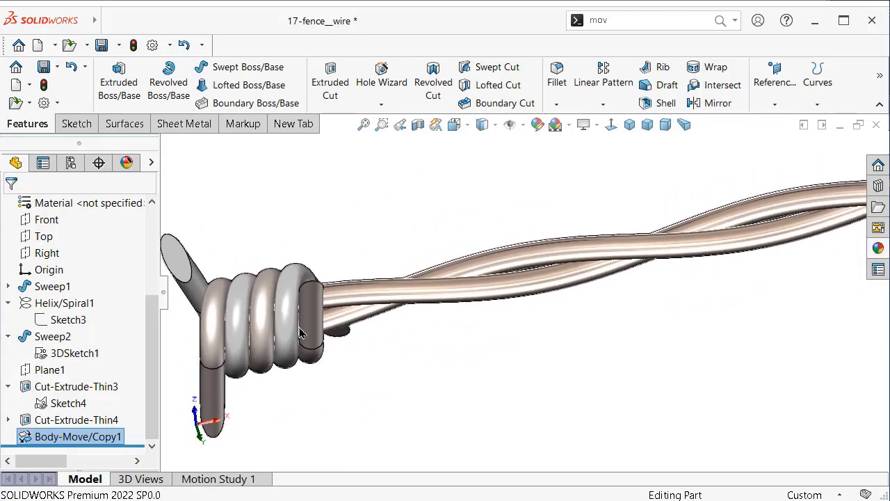
scroll(398, 413, up, 3)
scroll(457, 408, up, 2)
mouse_move(456, 408)
middle_down()
mouse_move(473, 346)
mouse_move(500, 327)
mouse_move(549, 374)
mouse_move(357, 290)
mouse_move(406, 209)
mouse_move(352, 140)
mouse_move(346, 159)
middle_up()
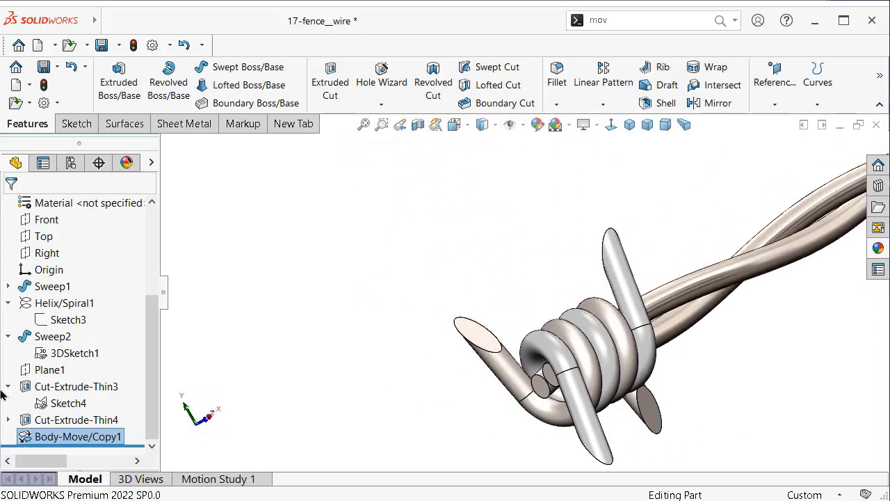
click(82, 437)
click(877, 247)
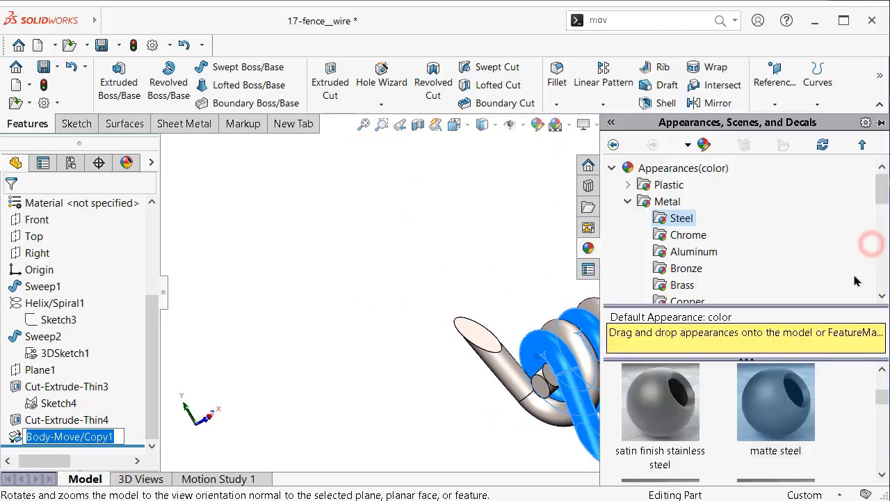
click(763, 426)
click(438, 247)
mouse_move(438, 248)
middle_down()
mouse_move(496, 284)
mouse_move(422, 303)
mouse_move(483, 292)
mouse_move(470, 290)
mouse_move(449, 320)
mouse_move(623, 313)
mouse_move(613, 315)
middle_up()
key(f)
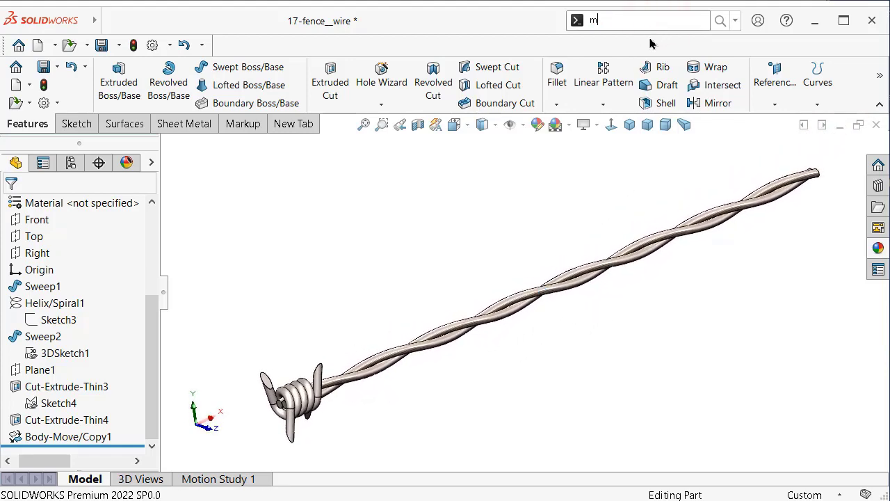
Step: Launch Move/Copy Body and select the barb to copy along the wire
text(oc)
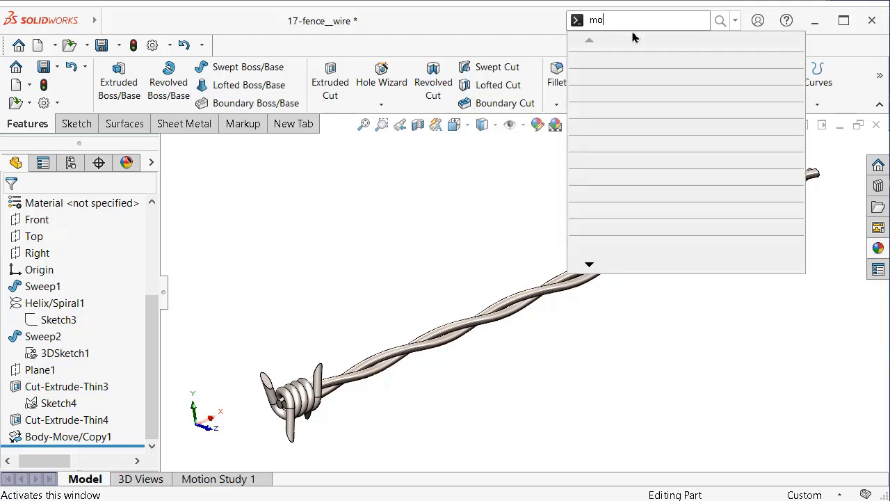
text(v)
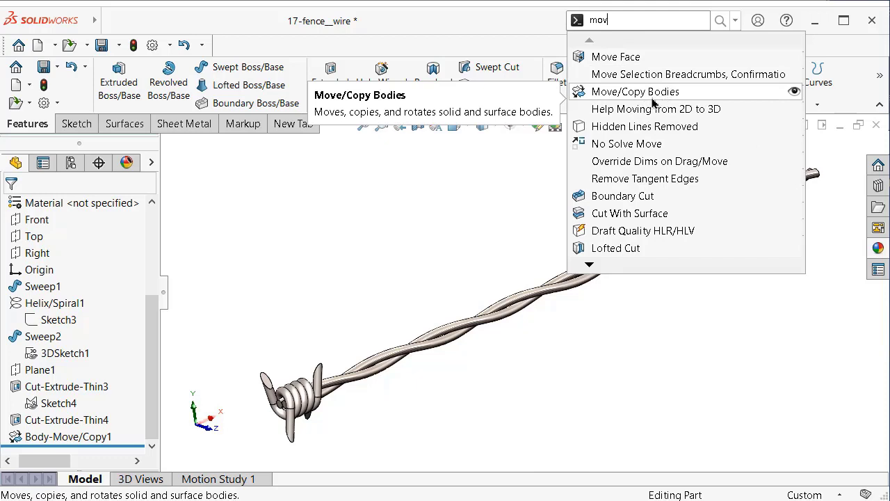
click(644, 97)
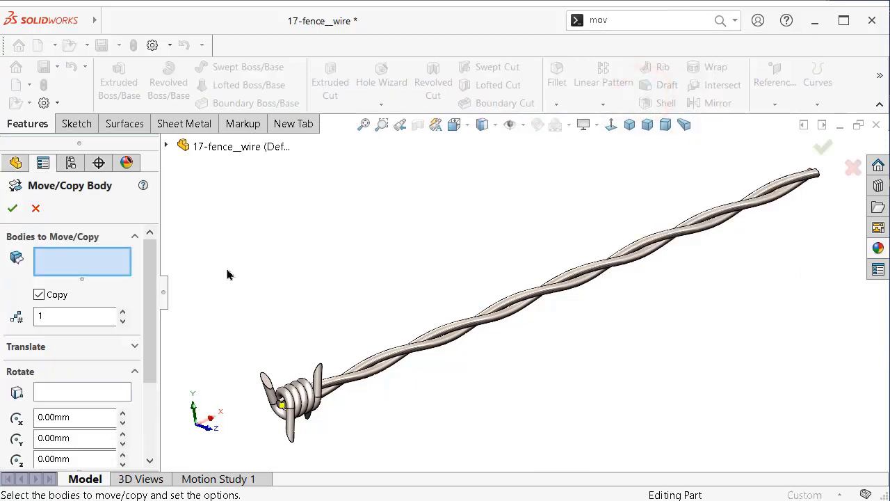
drag(150, 287, 165, 319)
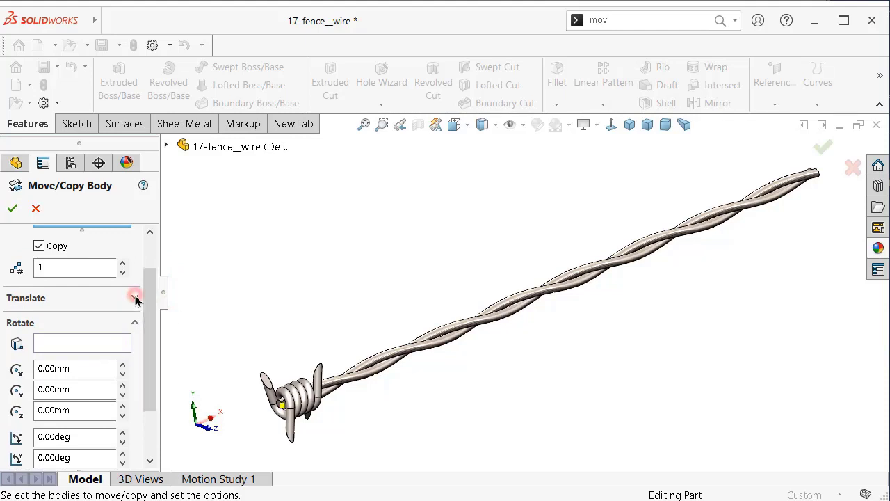
click(135, 298)
text(100)
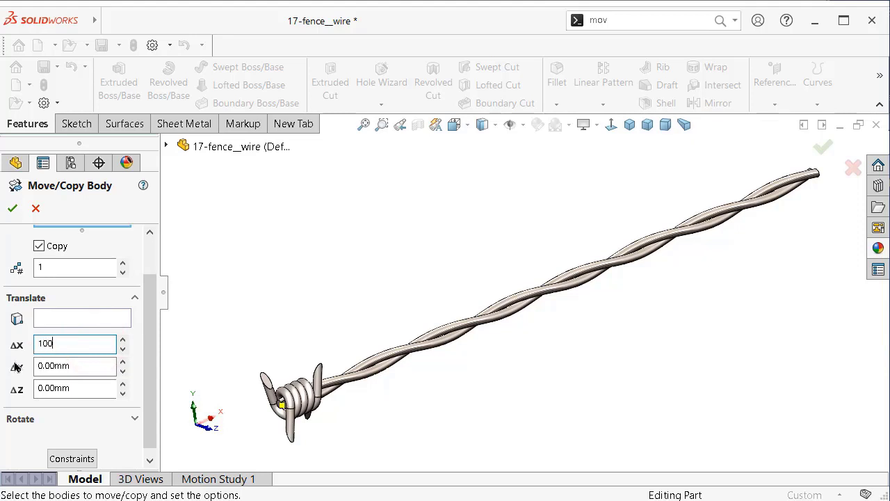
drag(150, 342, 148, 307)
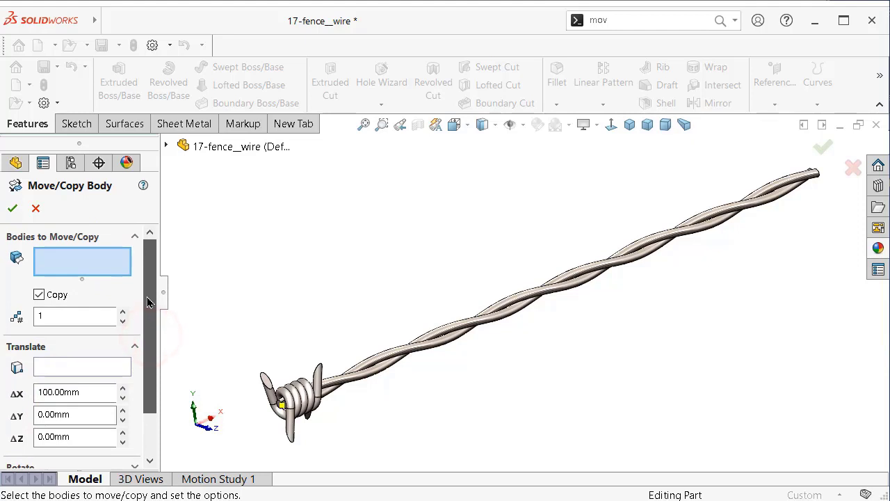
click(318, 385)
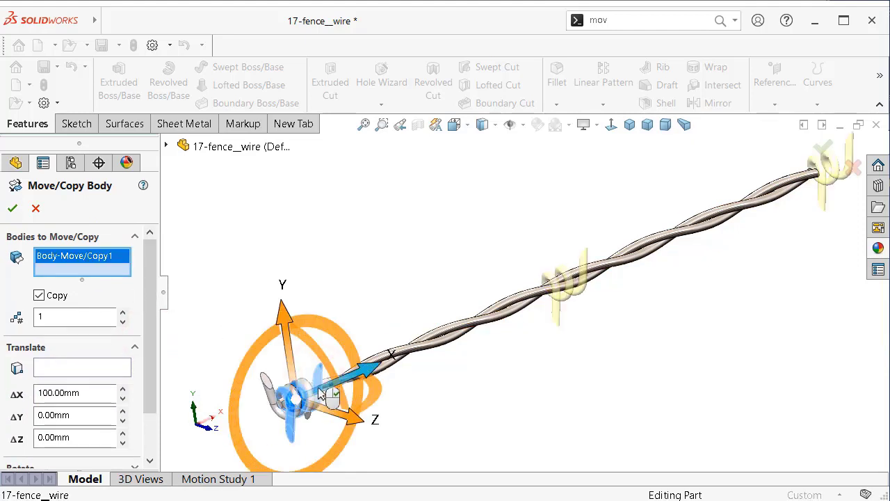
scroll(290, 397, down, 4)
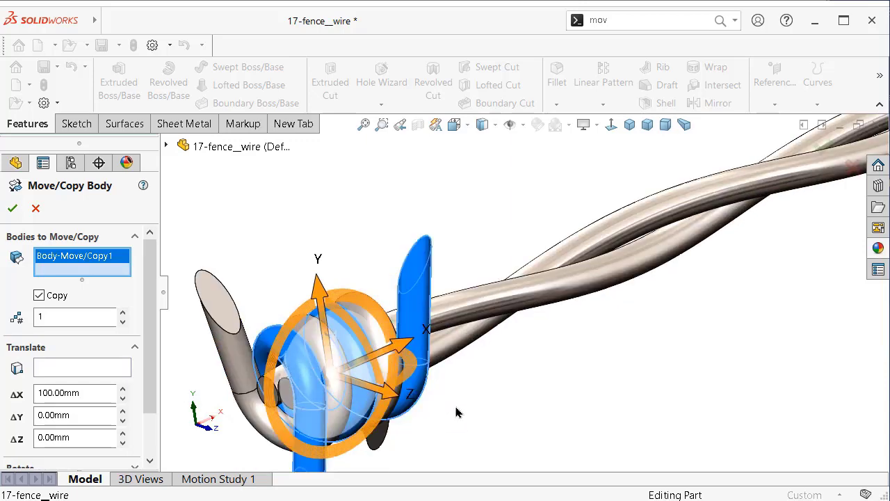
middle_drag(452, 398, 444, 384)
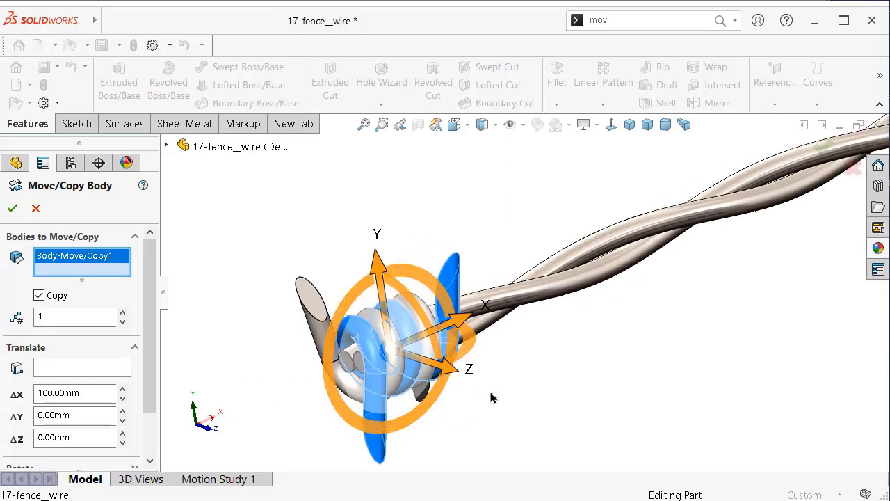
Step: Add the Cut-Extrude-Thin4 barb body, enable Copy, and confirm a 100 mm ΔX copy
click(165, 151)
scroll(252, 400, down, 2)
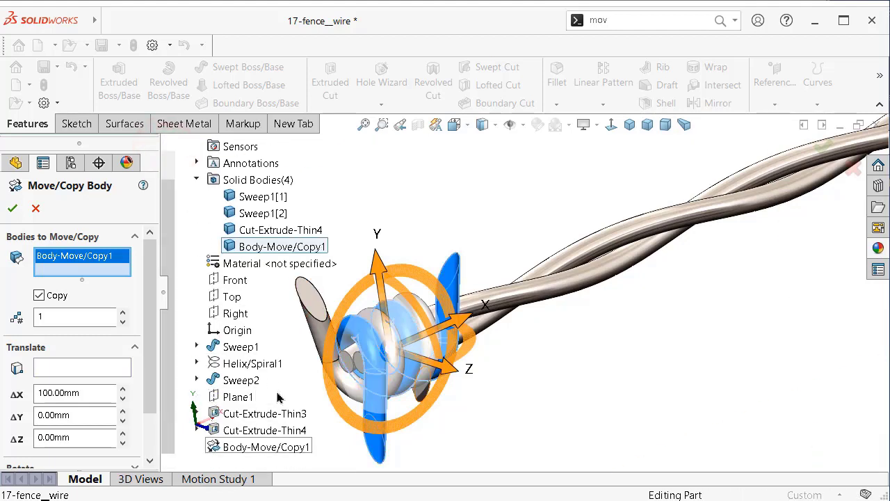
click(278, 230)
scroll(699, 278, up, 3)
scroll(775, 231, up, 2)
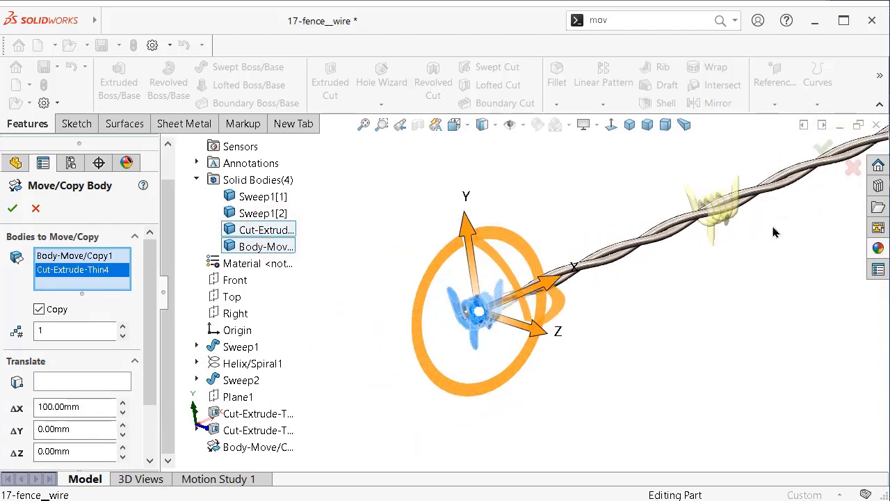
scroll(775, 222, up, 2)
scroll(751, 215, down, 2)
scroll(702, 242, down, 4)
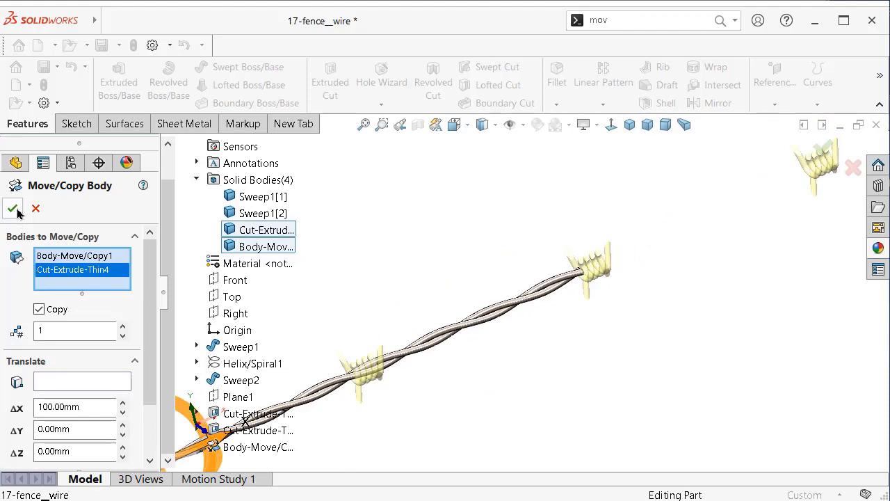
scroll(765, 229, up, 2)
scroll(737, 251, up, 1)
scroll(587, 278, down, 2)
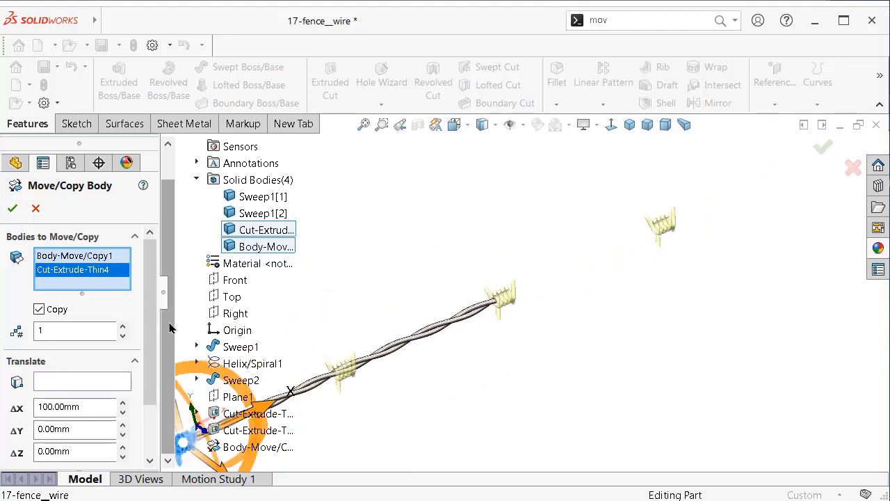
mouse_move(150, 324)
mouse_down()
mouse_move(154, 382)
mouse_move(159, 351)
mouse_up()
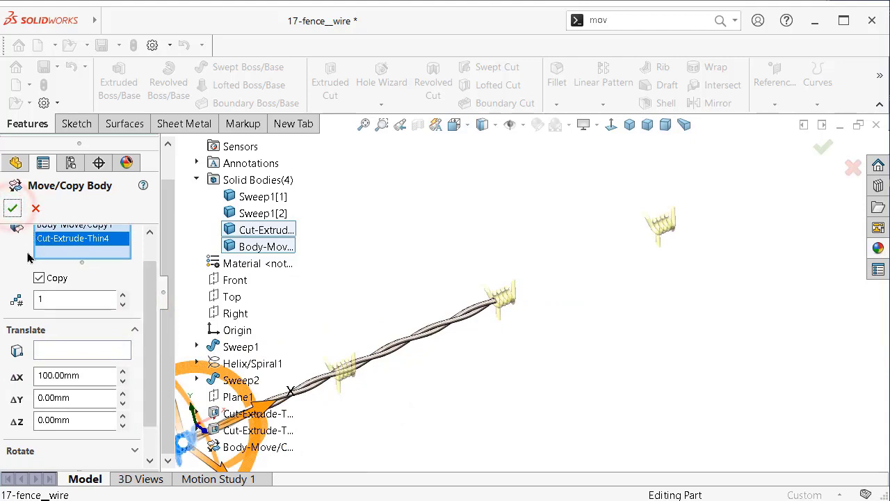
click(39, 278)
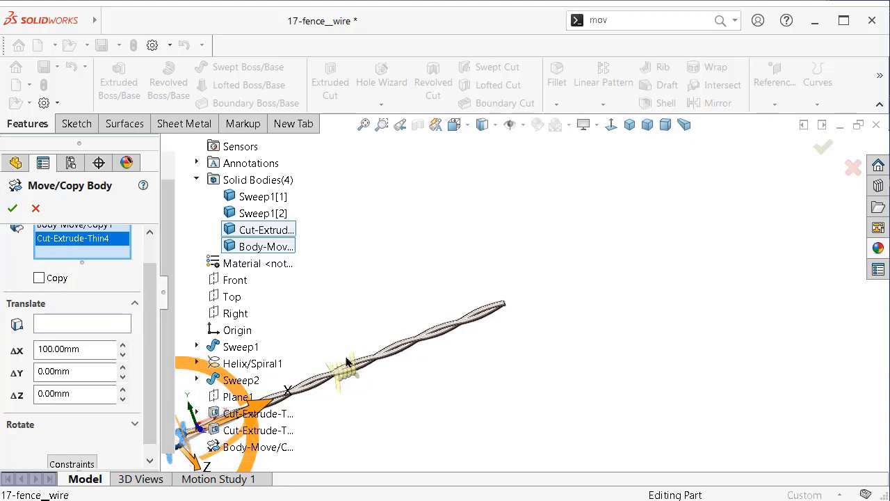
scroll(183, 345, up, 2)
click(39, 278)
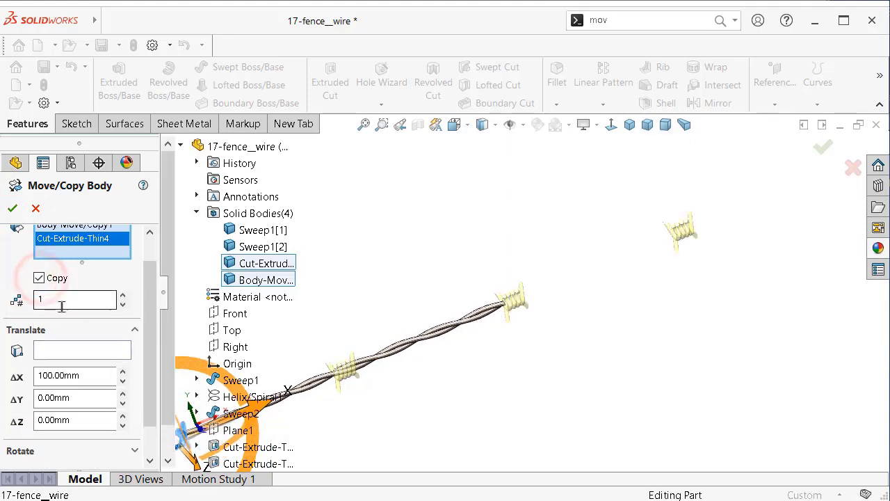
click(11, 208)
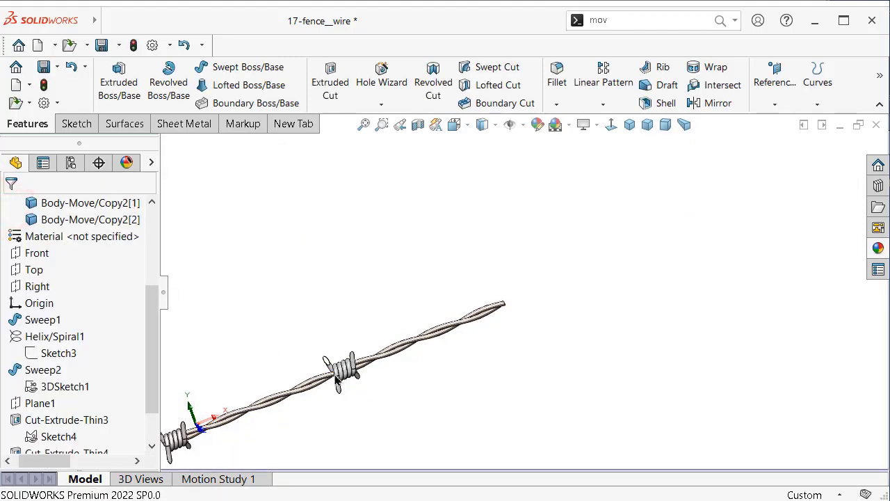
middle_drag(394, 383, 384, 329)
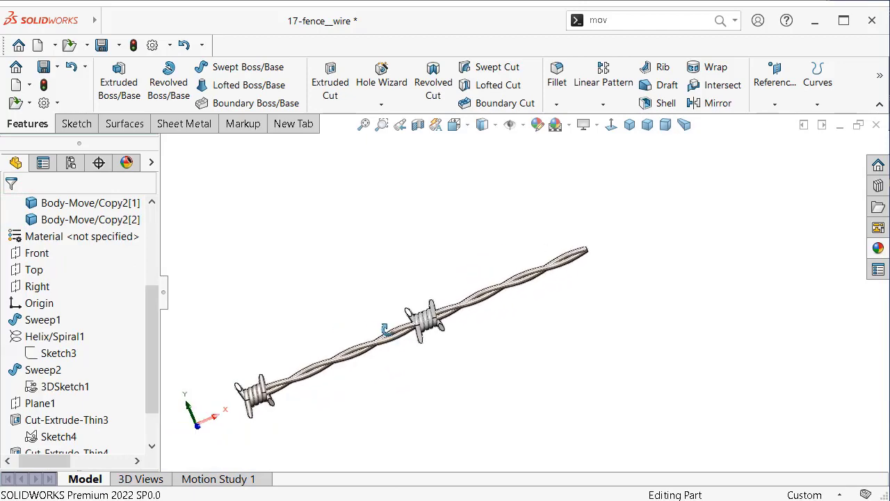
drag(154, 373, 157, 426)
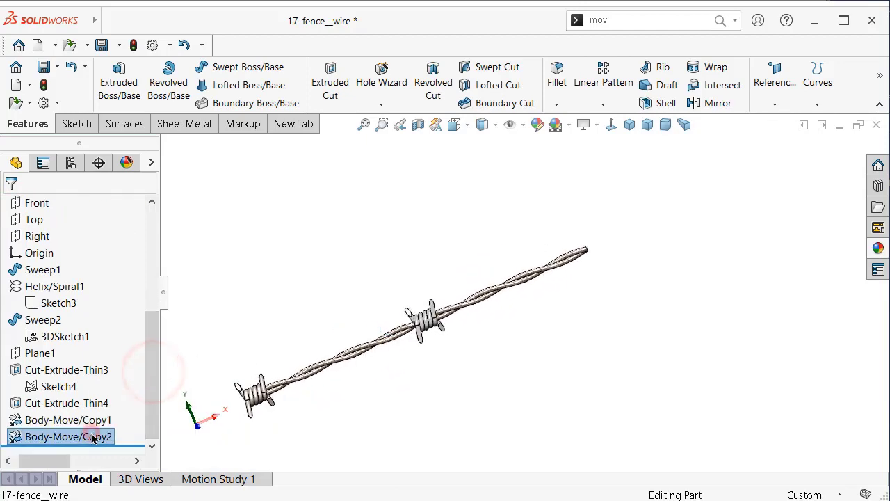
Step: Change Body-Move/Copy2 to 2 copies spaced 90 mm along X
click(112, 395)
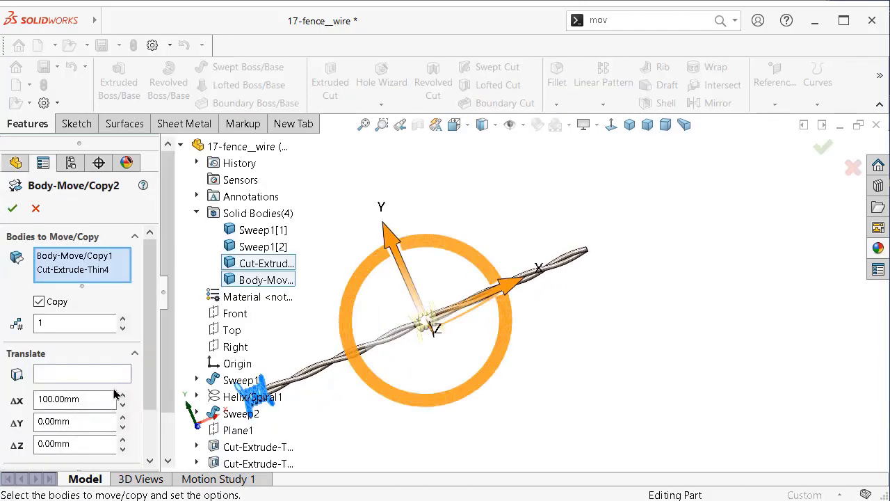
click(121, 319)
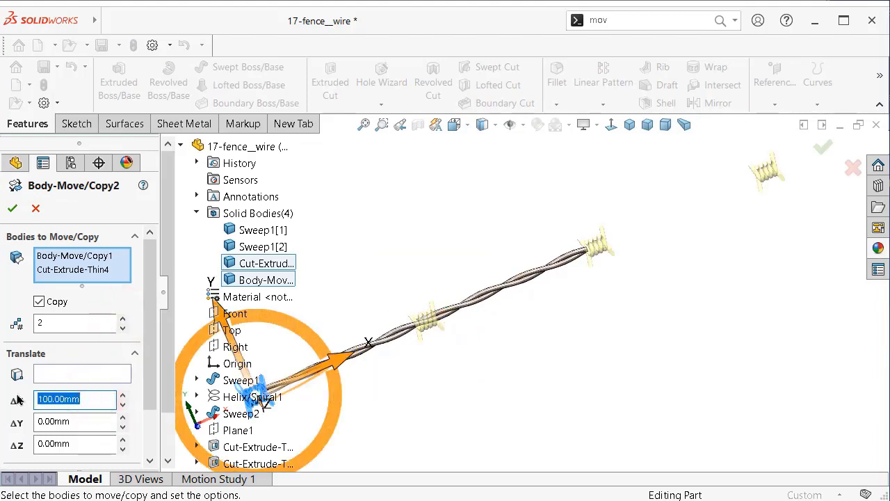
text(90)
click(334, 253)
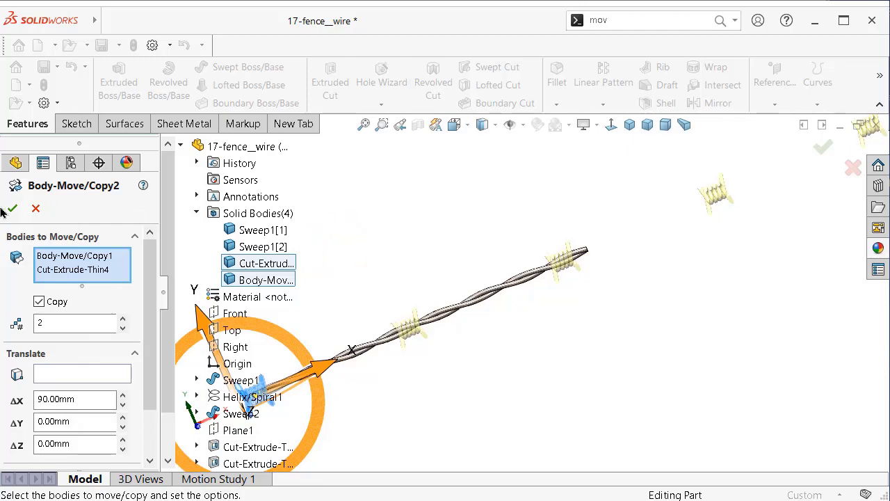
click(11, 208)
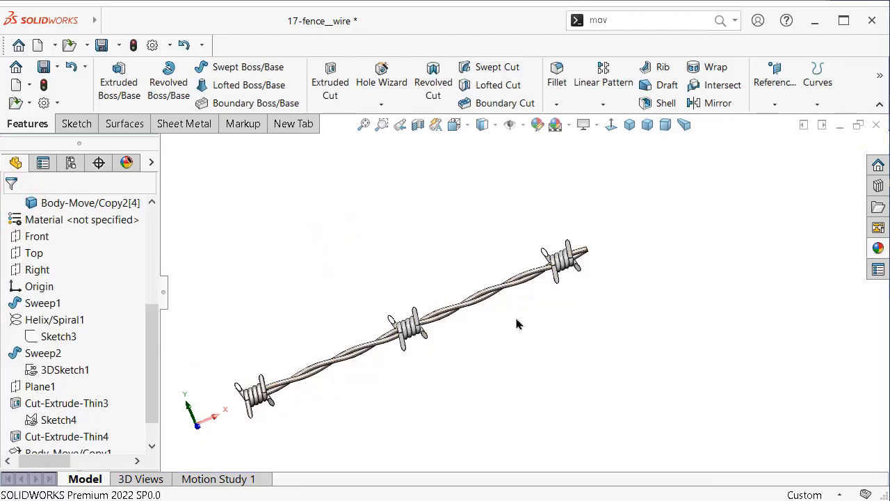
mouse_move(517, 324)
middle_down()
mouse_move(517, 239)
mouse_move(471, 193)
mouse_move(547, 294)
middle_up()
scroll(564, 351, down, 5)
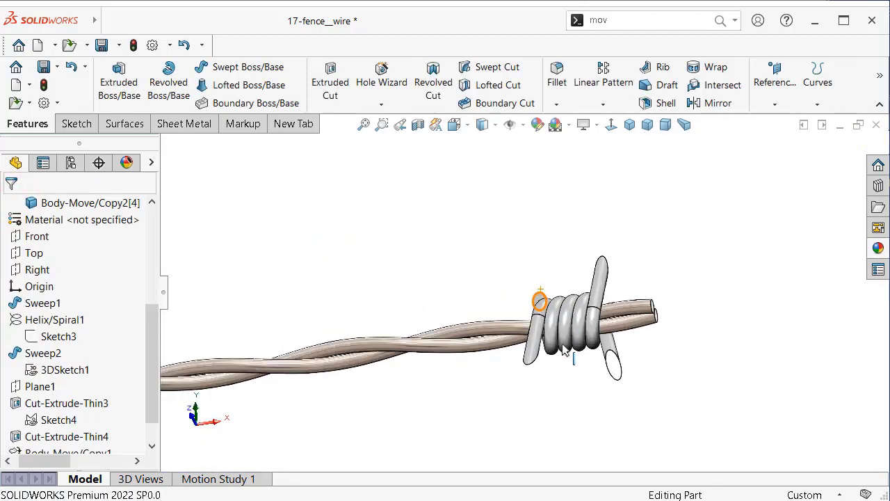
scroll(535, 250, up, 3)
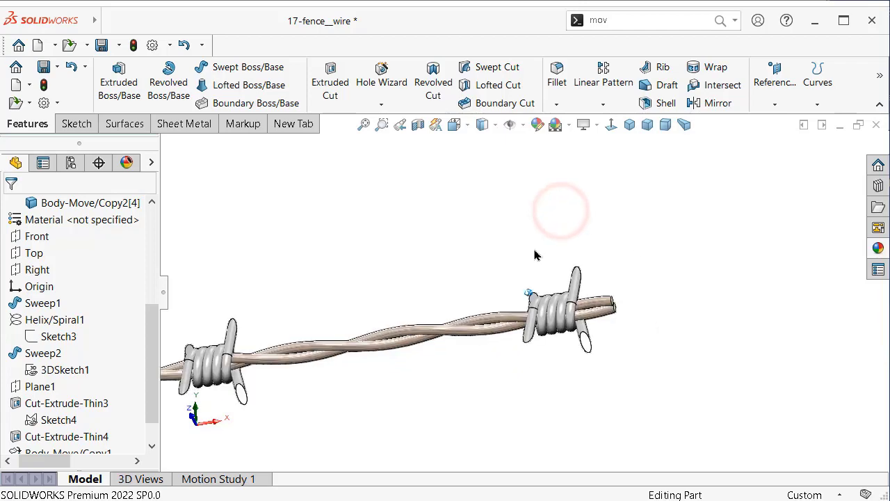
mouse_move(533, 254)
middle_down()
mouse_move(423, 361)
mouse_move(400, 346)
middle_up()
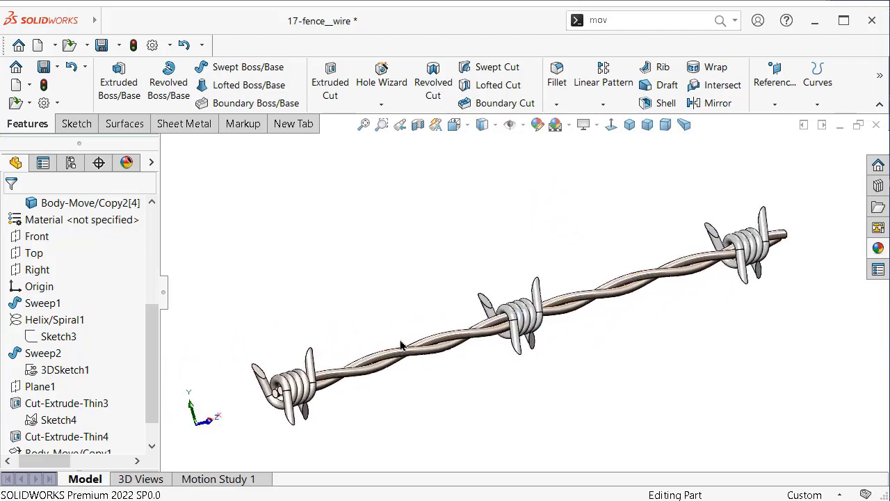
Step: Apply the Metal > Steel appearance to the Body-Move/Copy2 barbs
scroll(77, 313, down, 1)
click(68, 436)
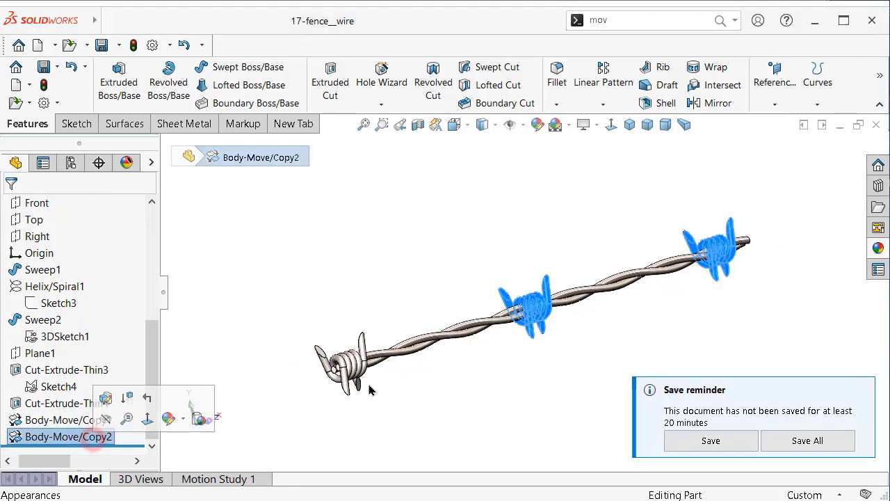
click(877, 249)
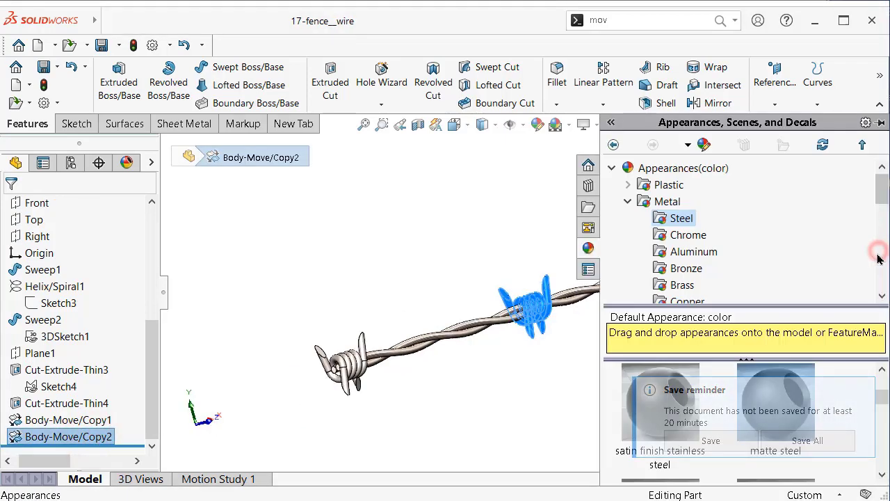
click(774, 375)
click(440, 225)
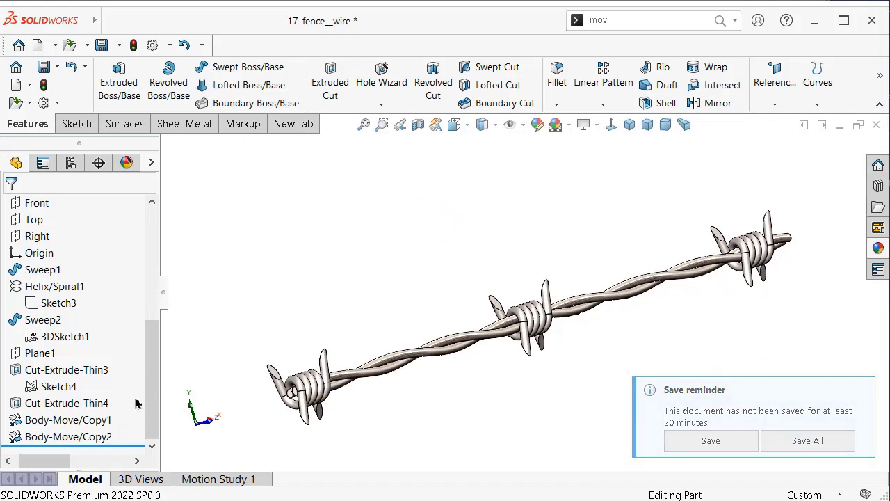
Step: Turn on Perspective and tilt the wire into an angled front view
click(104, 436)
click(683, 128)
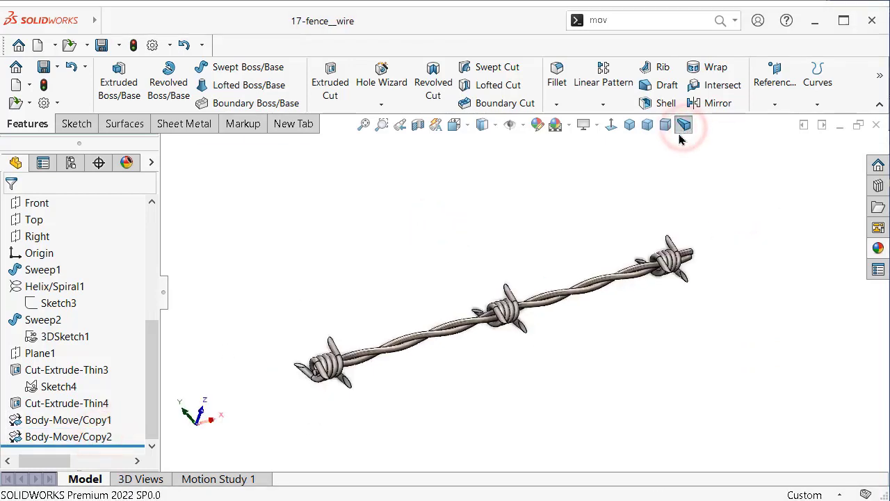
click(162, 295)
key(ctrl+1)
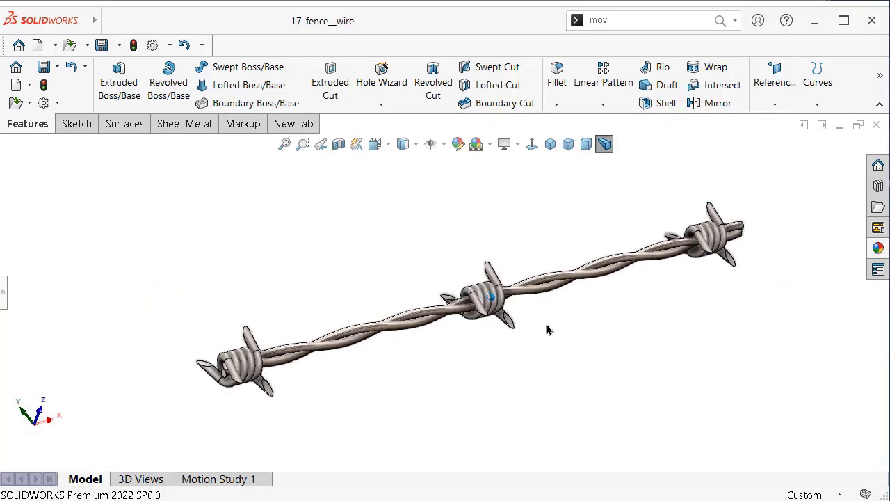
key(Left)
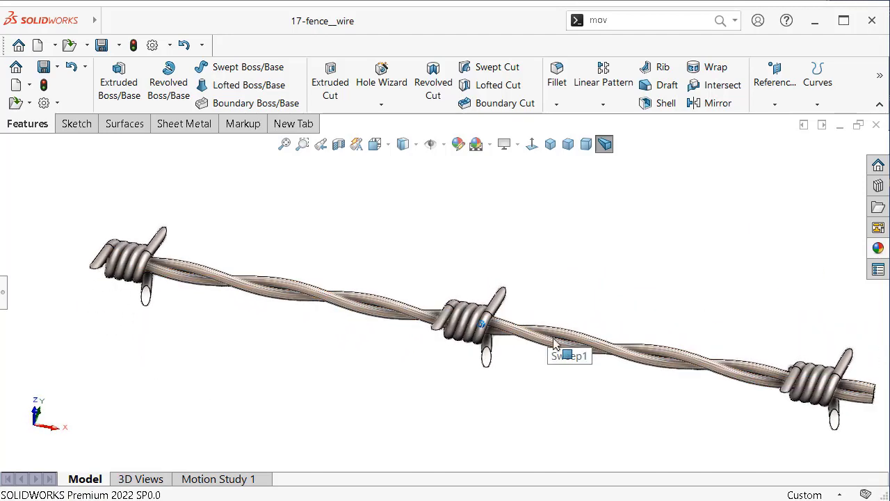
key(Up)
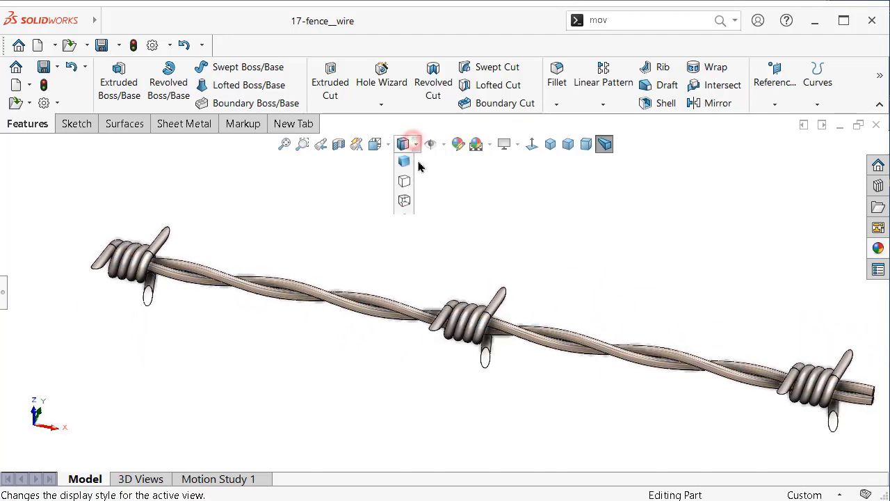
Step: Switch the barbed wire to Shaded display without edges and rotate it to inspect the barbs
click(408, 180)
key(Left)
key(Left)
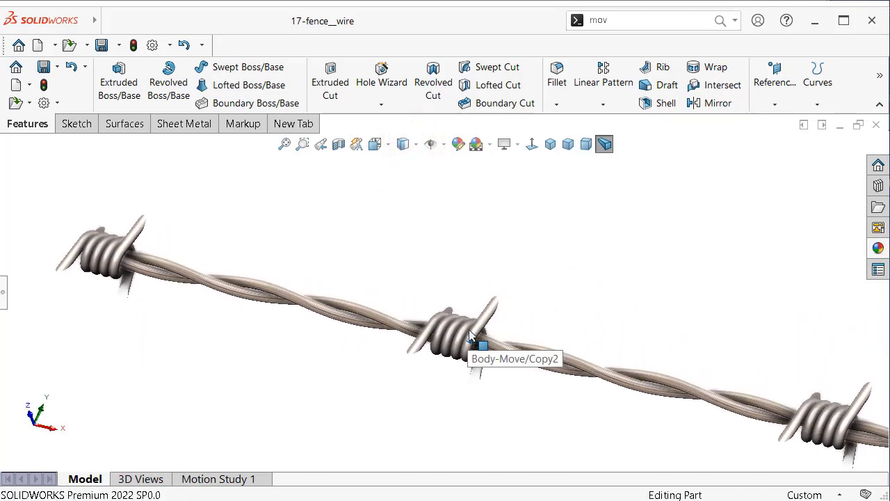
key(Down)
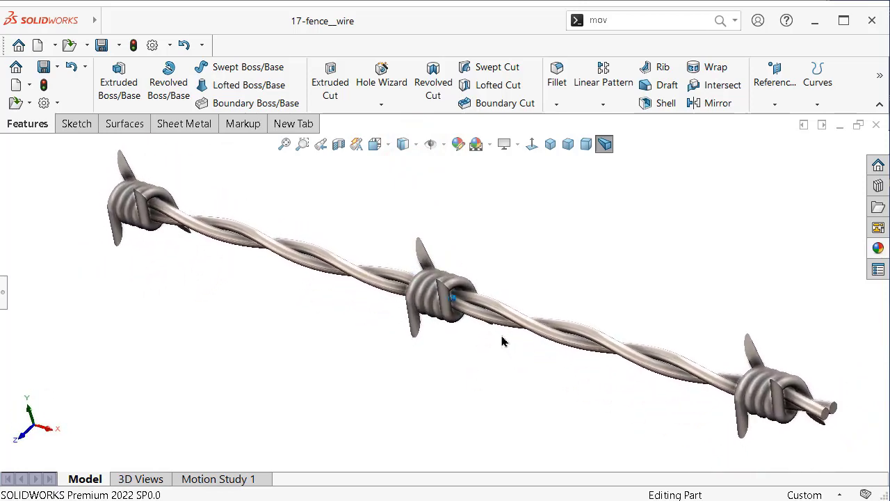
key(Left)
key(Up)
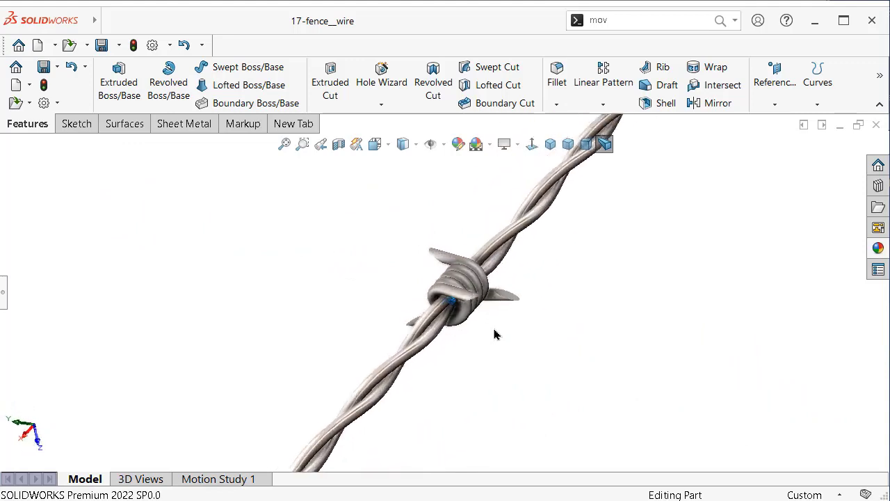
key(Up)
key(Up)
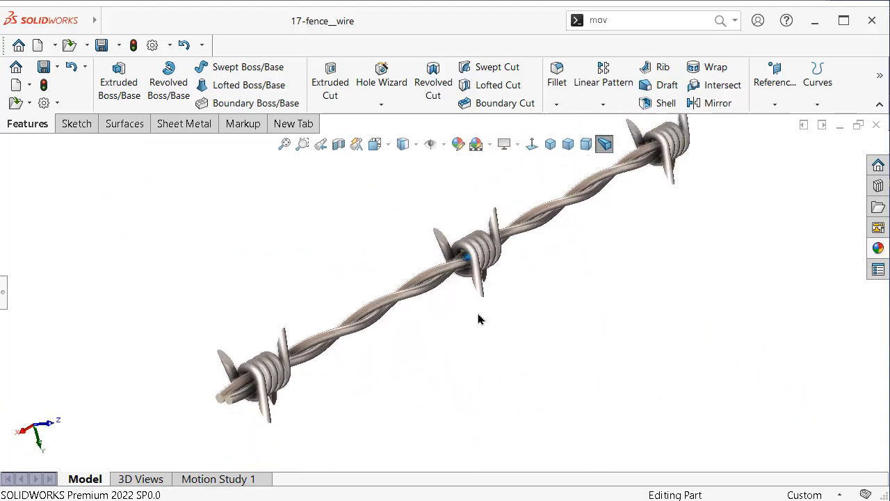
key(Up)
key(Up)
key(Right)
key(Right)
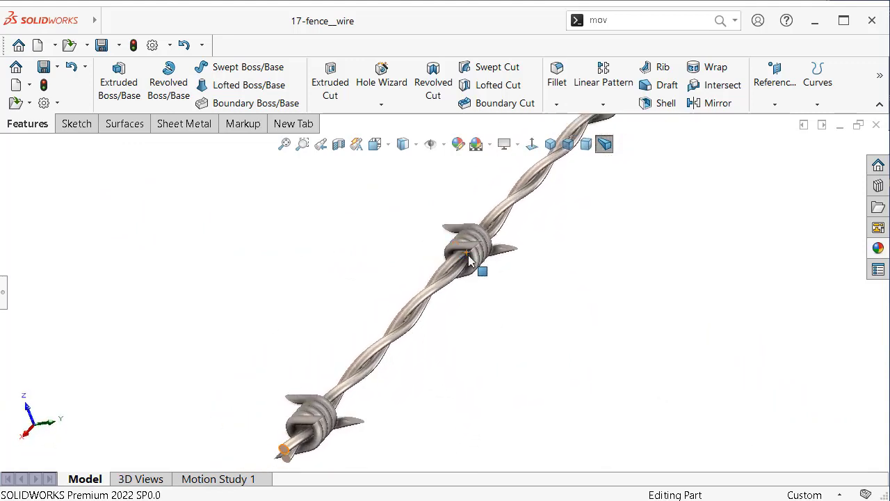
Step: Compare the Isometric and Trimetric standard views, finishing in the Dimetric view
click(551, 150)
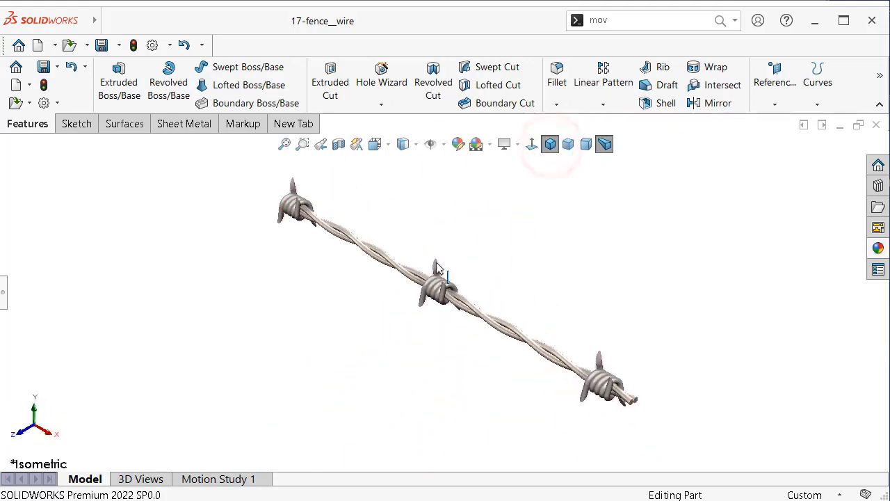
click(569, 146)
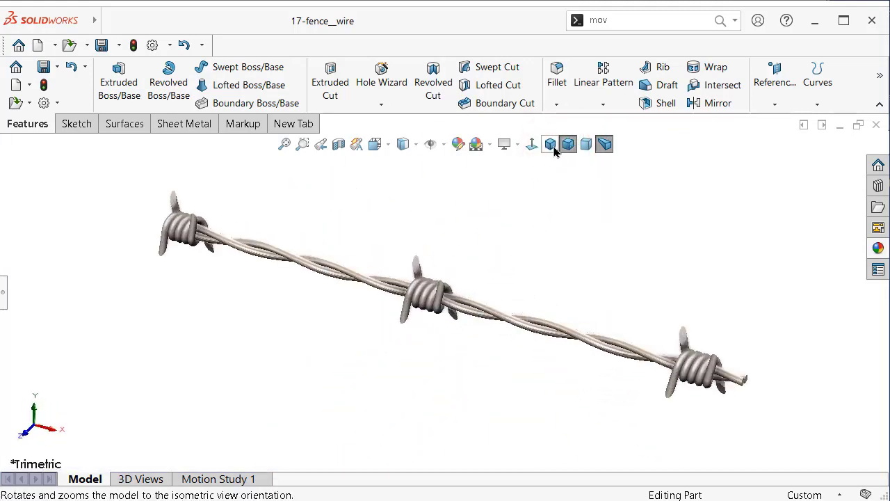
click(554, 153)
click(584, 145)
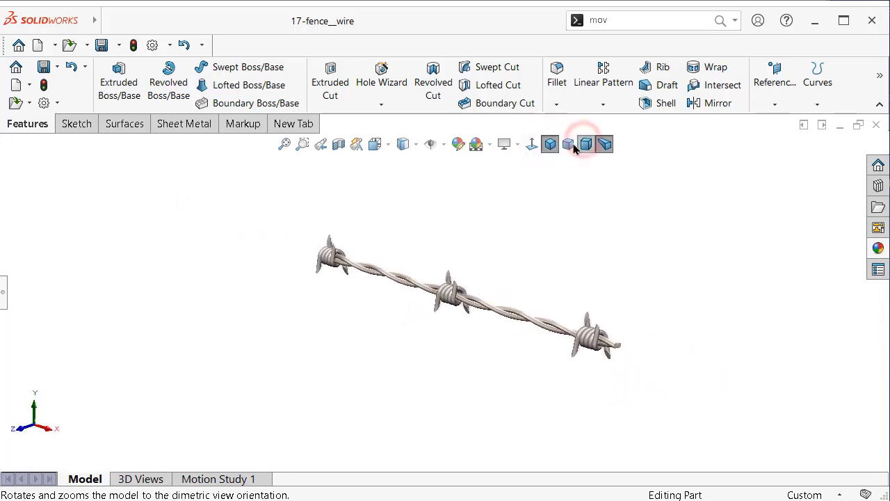
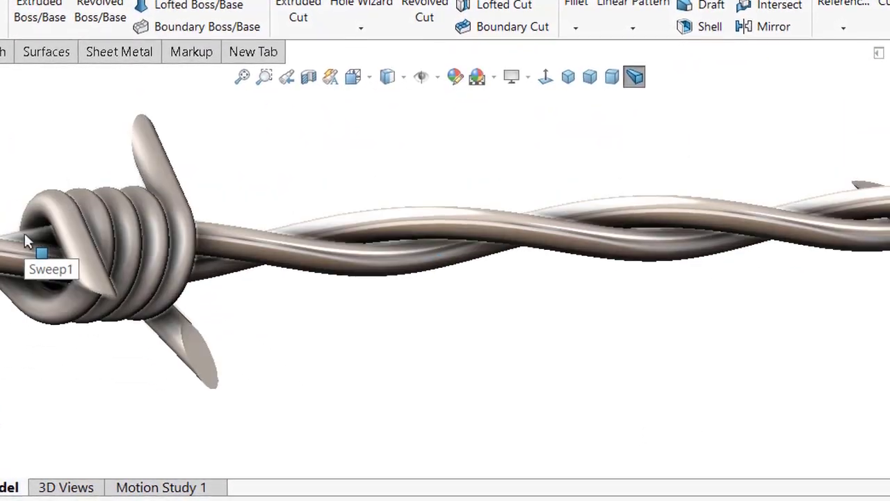
Step: Make a new assembly, Assem8, from the 17-fence__wire part and hide the origin markers
middle_drag(85, 233, 330, 276)
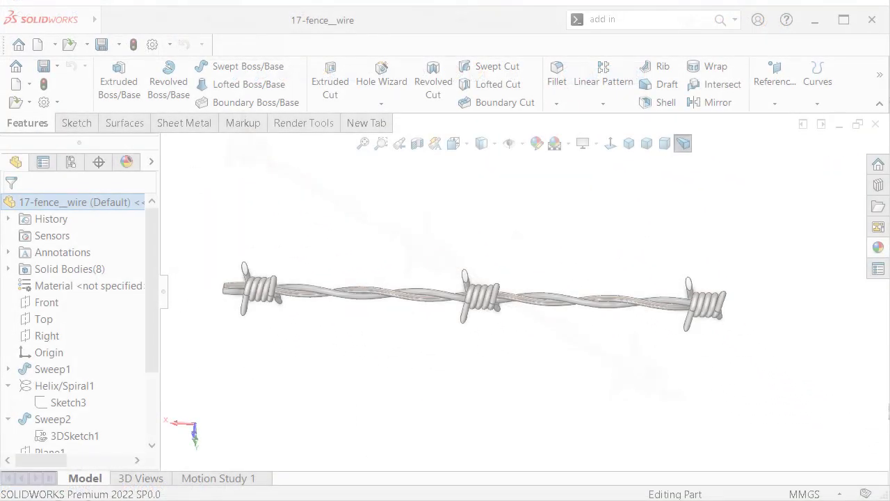
click(54, 40)
click(82, 89)
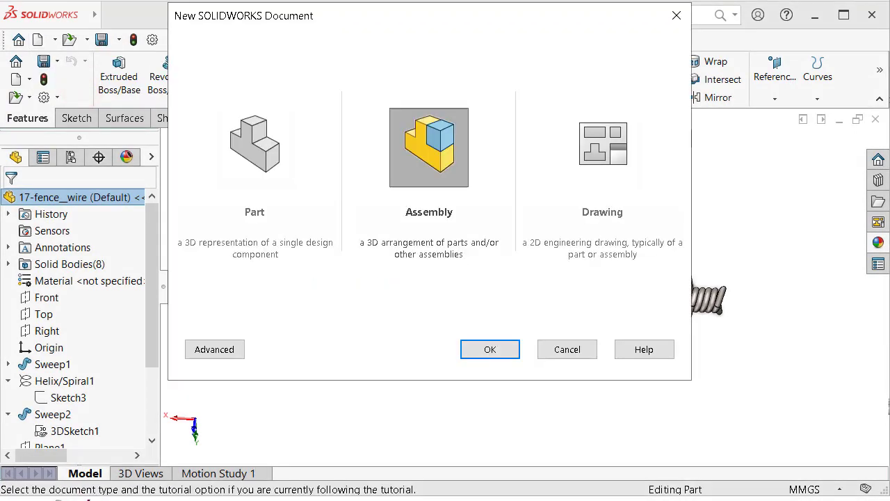
click(490, 349)
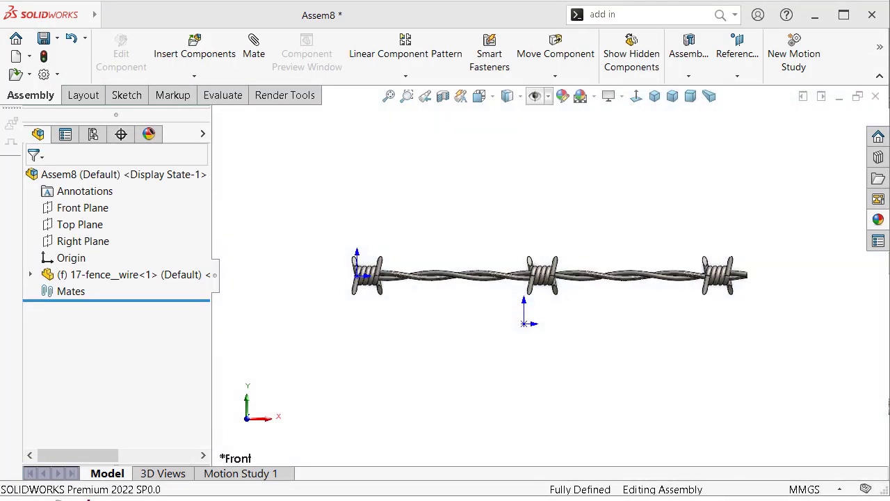
click(535, 96)
click(526, 169)
Step: Ctrl-drag two more 17-fence__wire copies below the first as parallel horizontal rows
key(f)
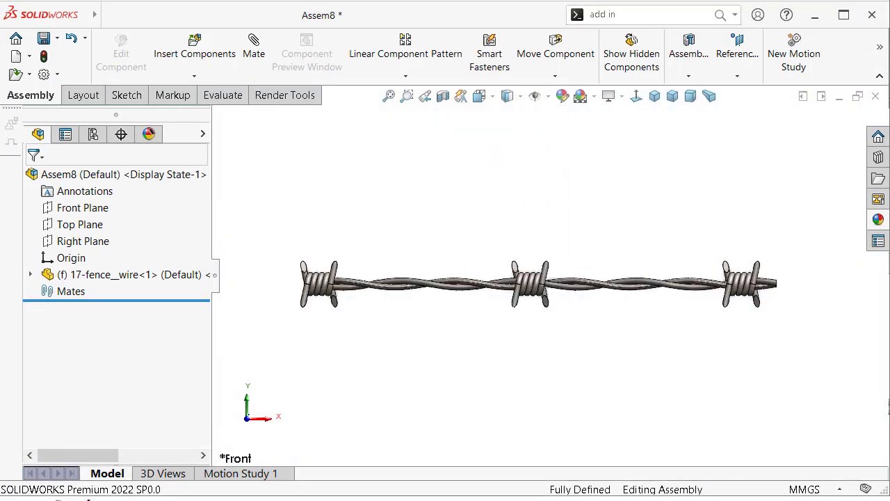
ctrl+drag(548, 278, 548, 362)
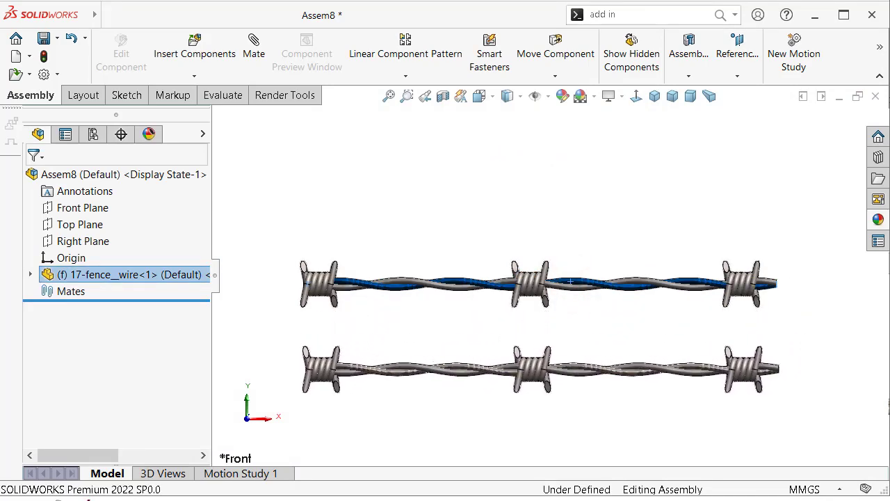
key(f)
ctrl+drag(547, 259, 576, 419)
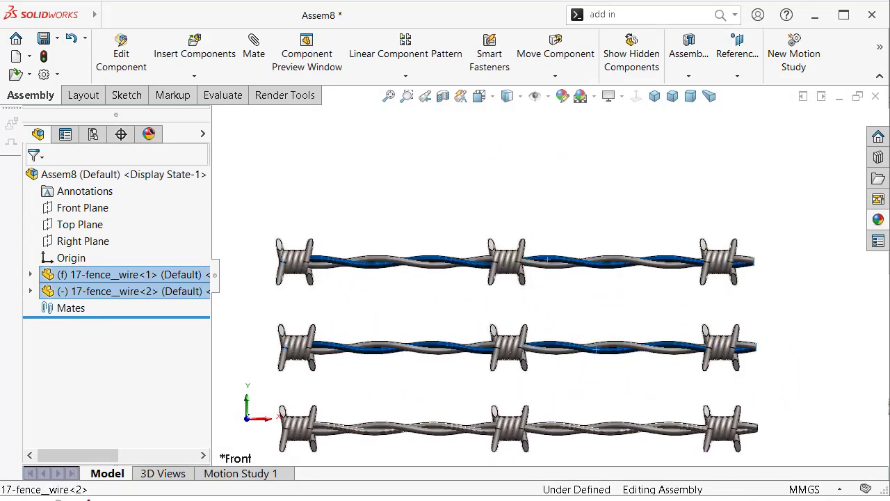
key(f)
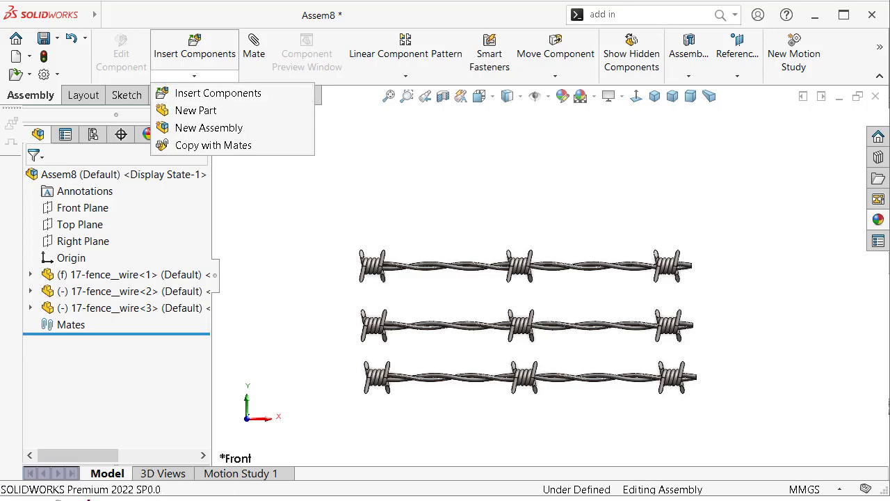
click(555, 75)
Step: Rotate the middle wire copy slightly with Rotate Component
click(570, 112)
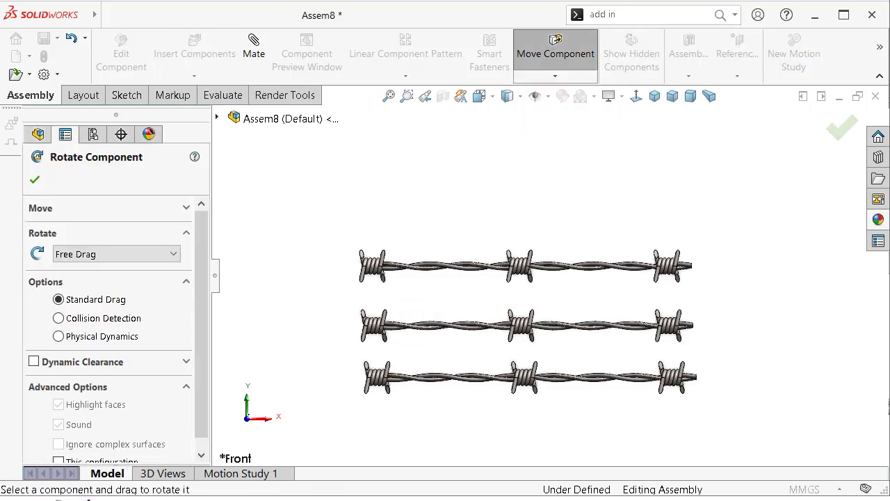
drag(518, 323, 523, 324)
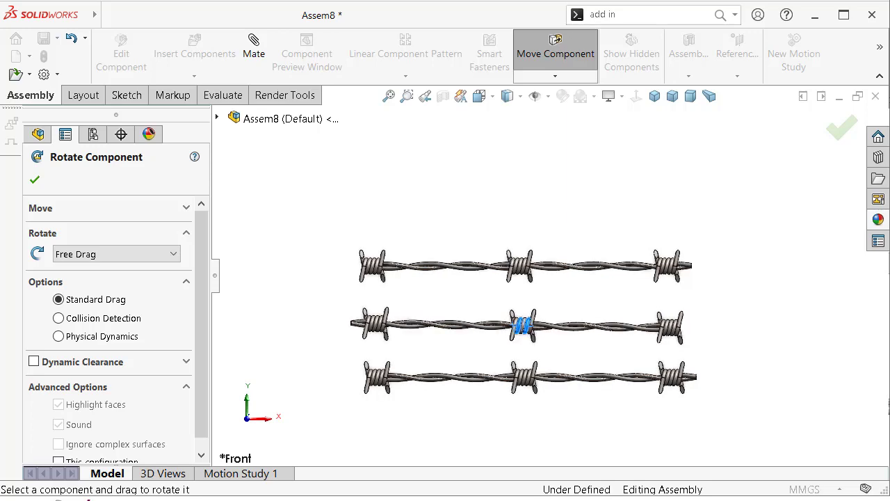
key(Escape)
Step: Shift the middle wire to the right and nudge the bottom wire sideways to stagger the barbs
drag(523, 325, 566, 321)
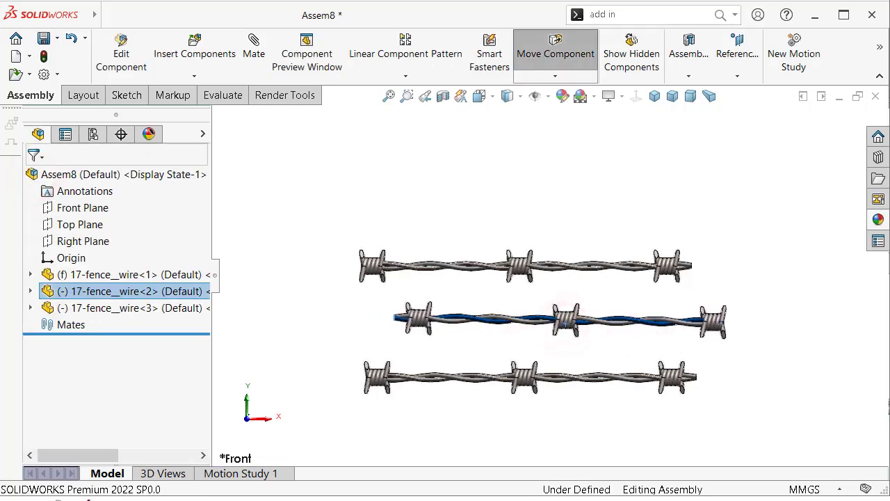
drag(577, 379, 590, 371)
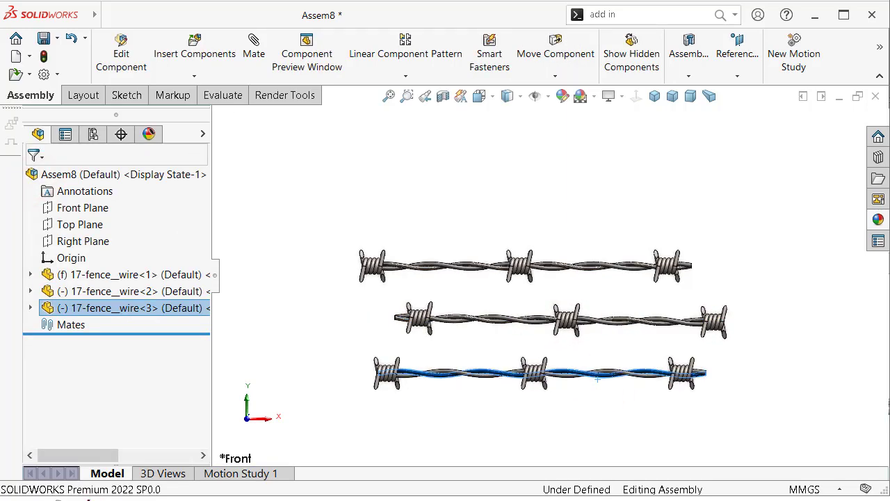
scroll(554, 406, down, 3)
click(215, 275)
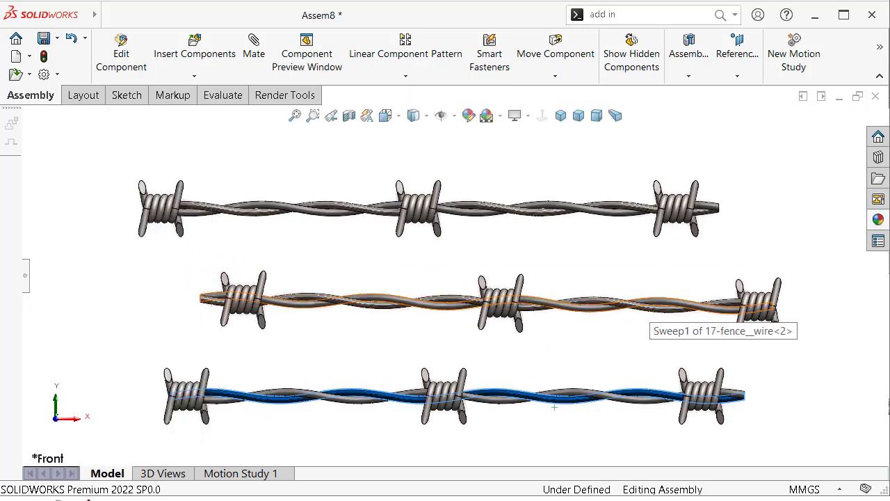
Step: Recentre the three wire rows in the view and clear the bottom wire's selection
scroll(554, 406, down, 2)
scroll(554, 406, up, 3)
ctrl+middle_drag(555, 406, 607, 411)
scroll(572, 411, down, 1)
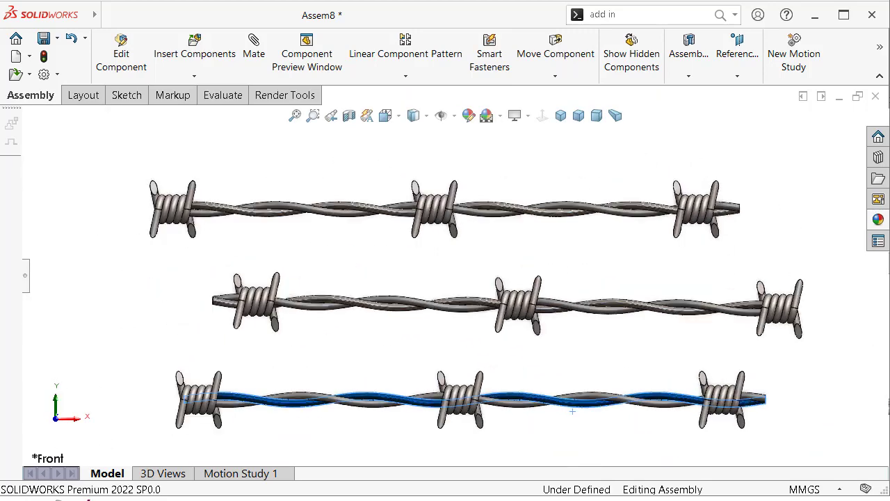
scroll(573, 411, down, 2)
scroll(573, 411, up, 3)
scroll(583, 429, down, 2)
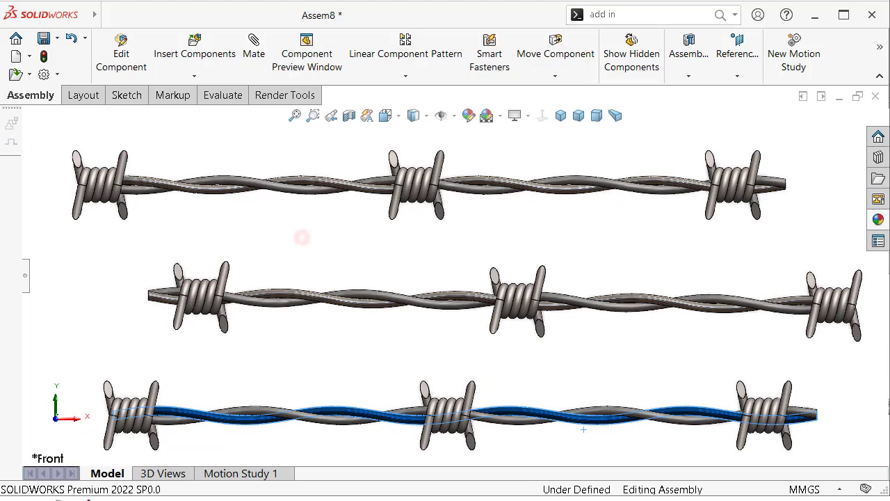
click(301, 238)
Step: Turn on Perspective view and zoom in on the staggered wire rows
click(418, 154)
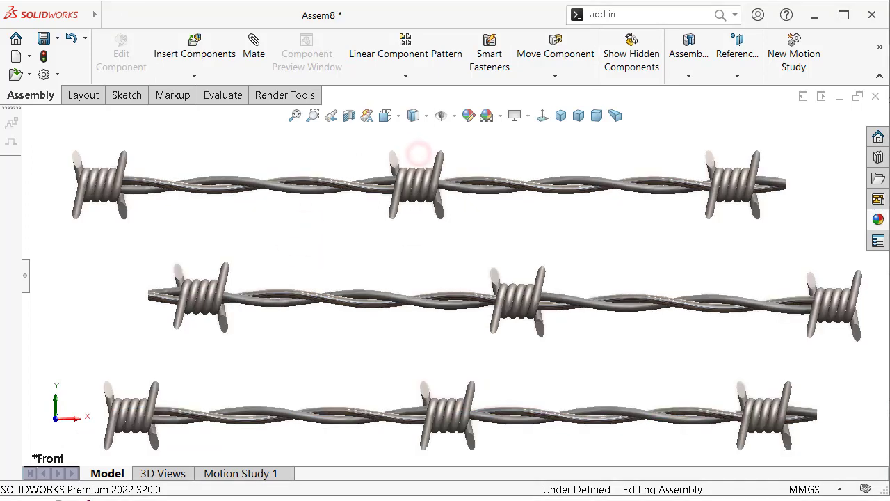
click(615, 116)
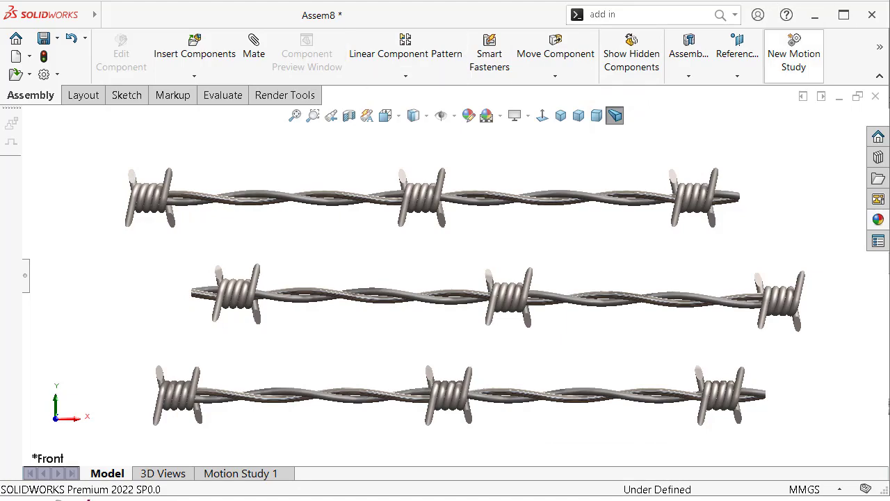
scroll(486, 299, down, 2)
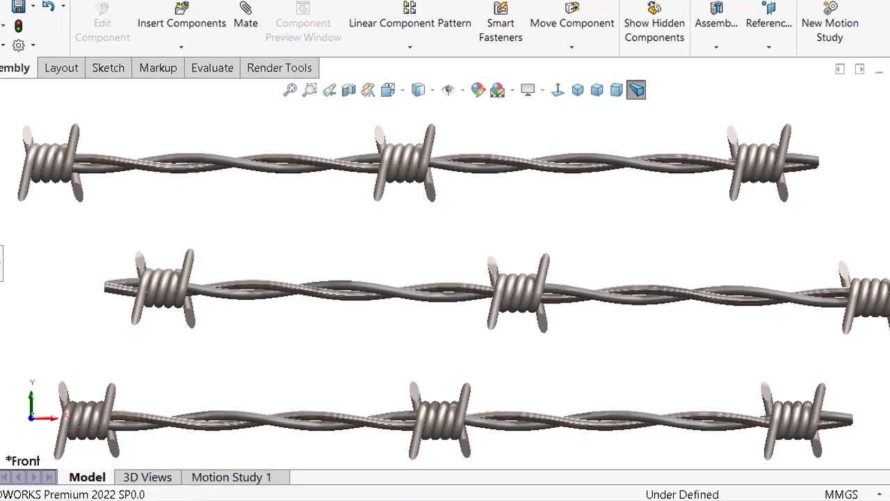